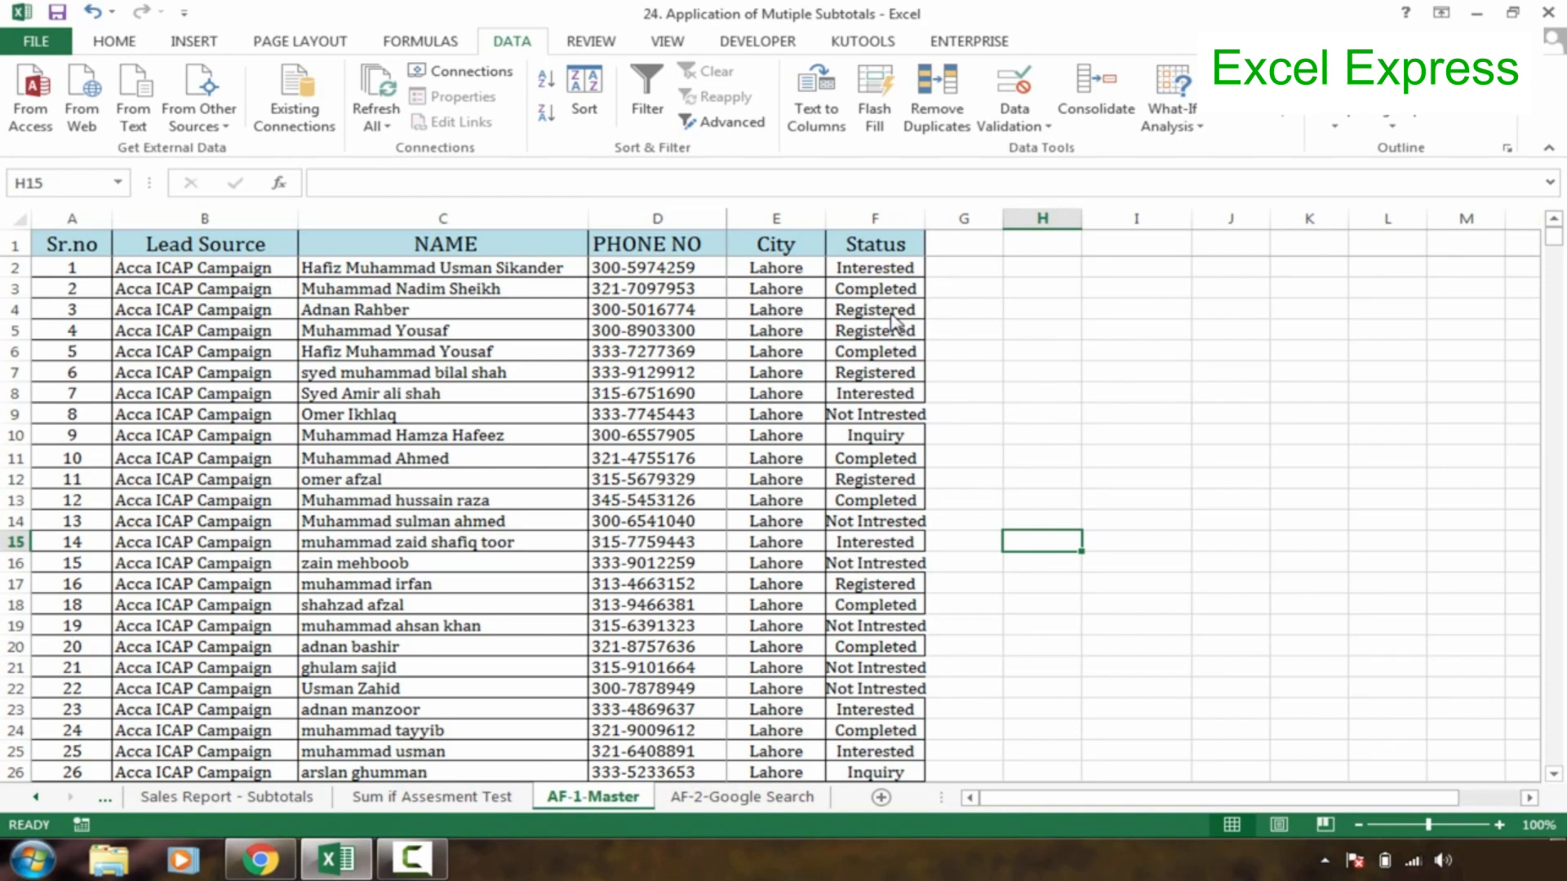
# Examine the Status, City and Lead Source columns at the start of the lead list on the AF-1-Master sheet.
pyautogui.click(864, 263)
pyautogui.click(870, 248)
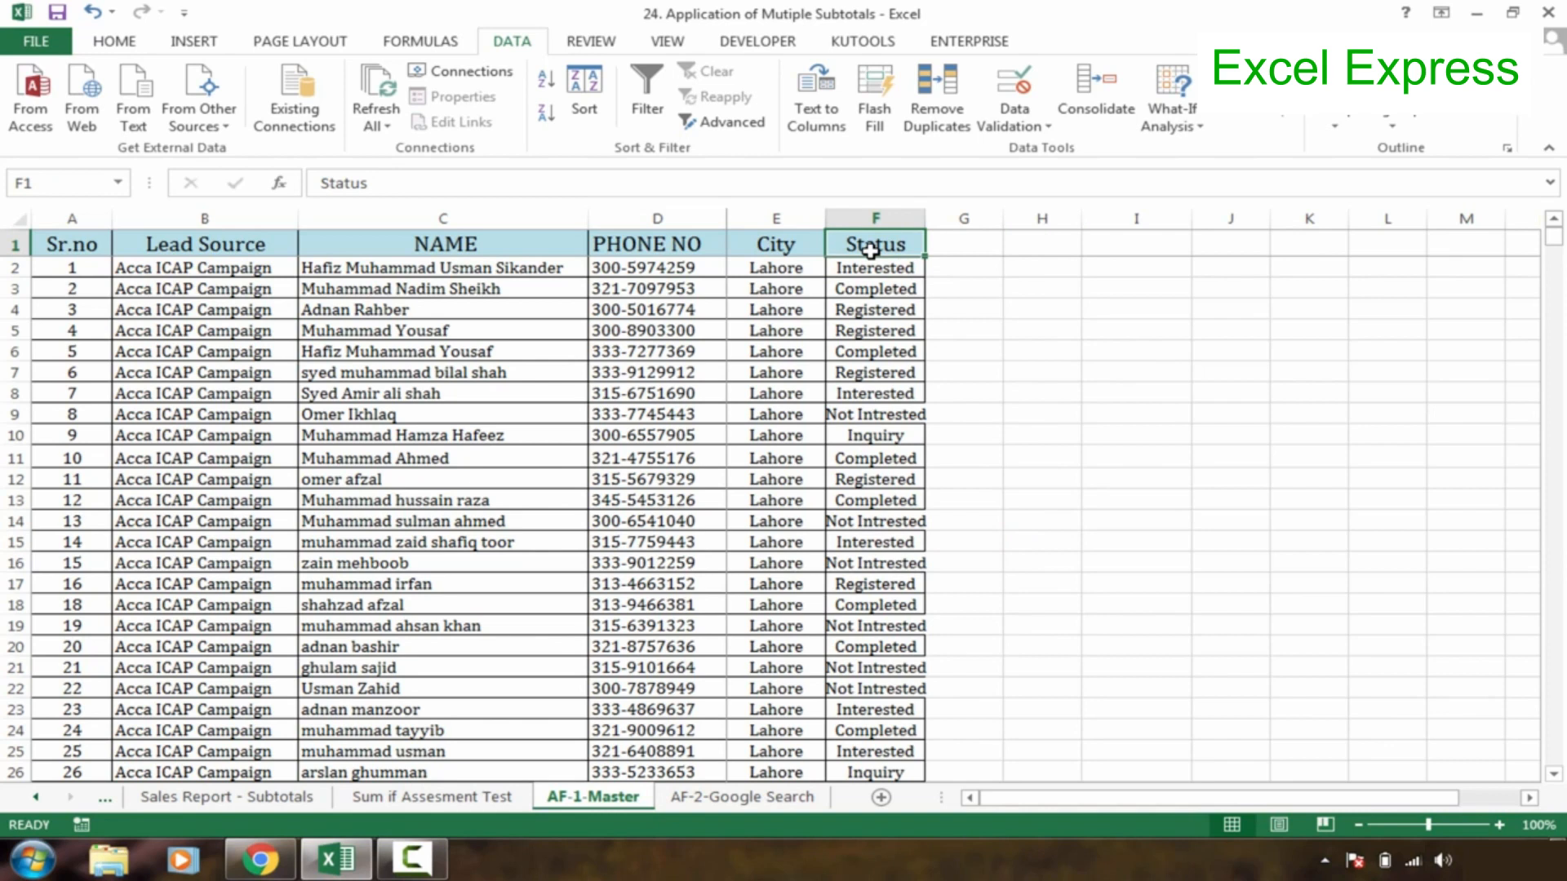
pyautogui.click(737, 417)
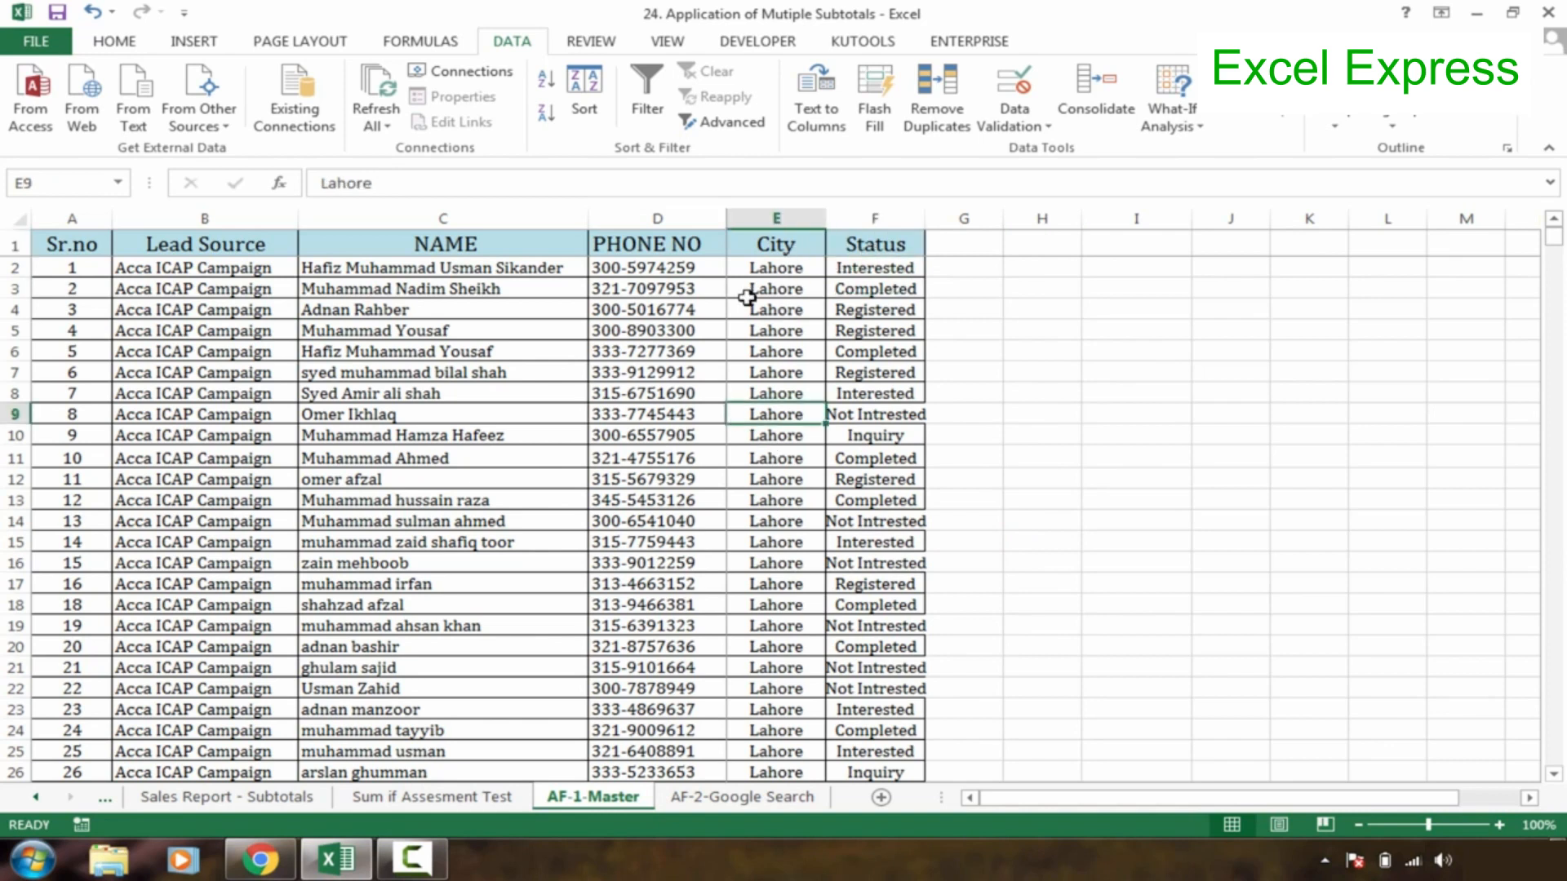
pyautogui.click(894, 251)
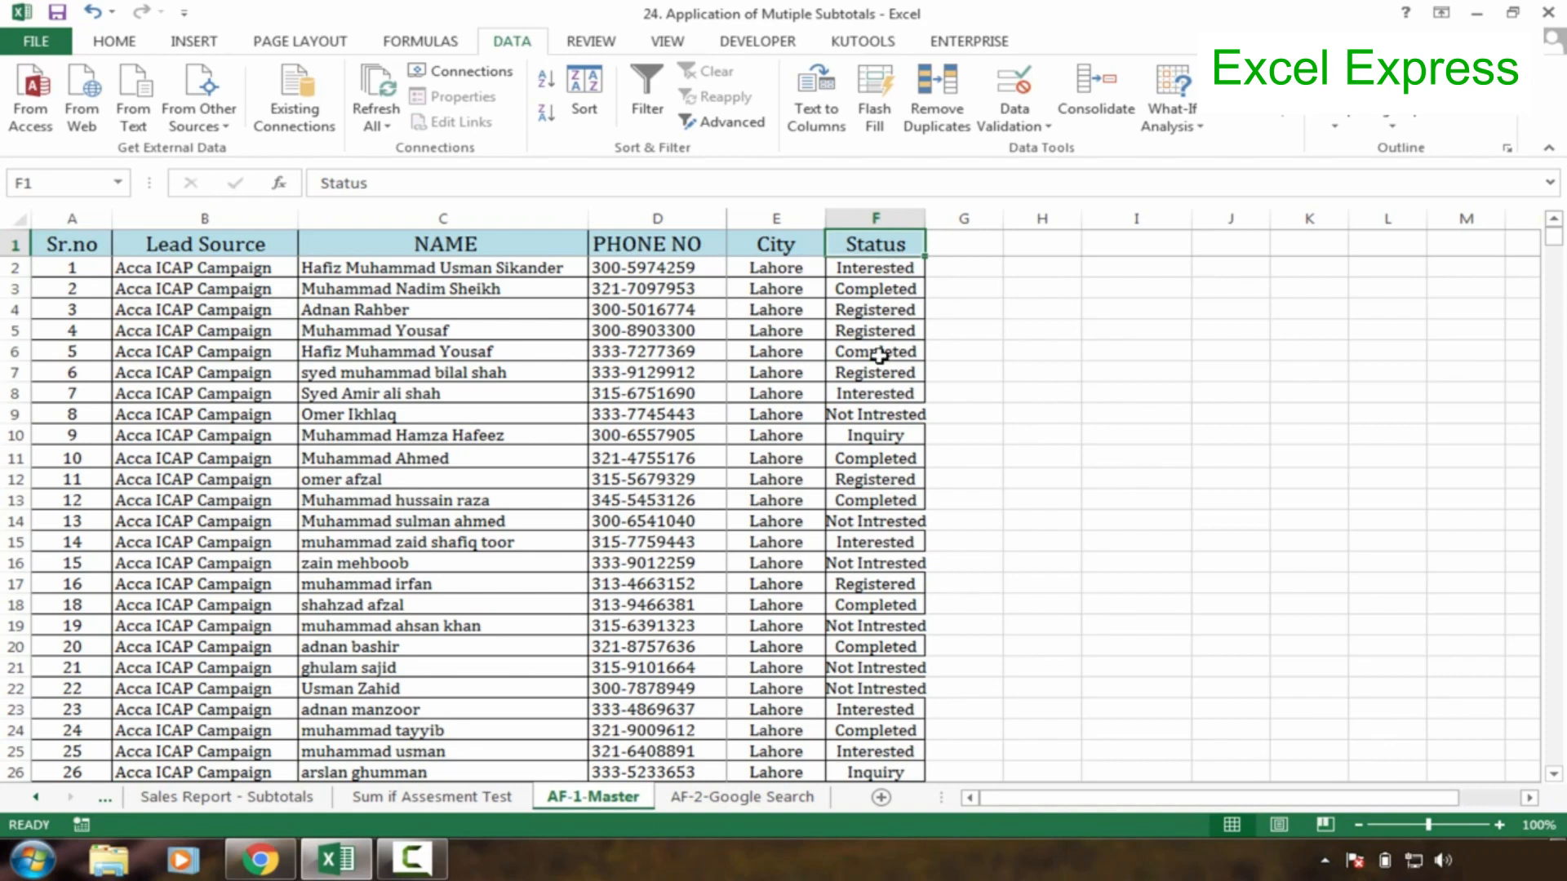
pyautogui.click(738, 330)
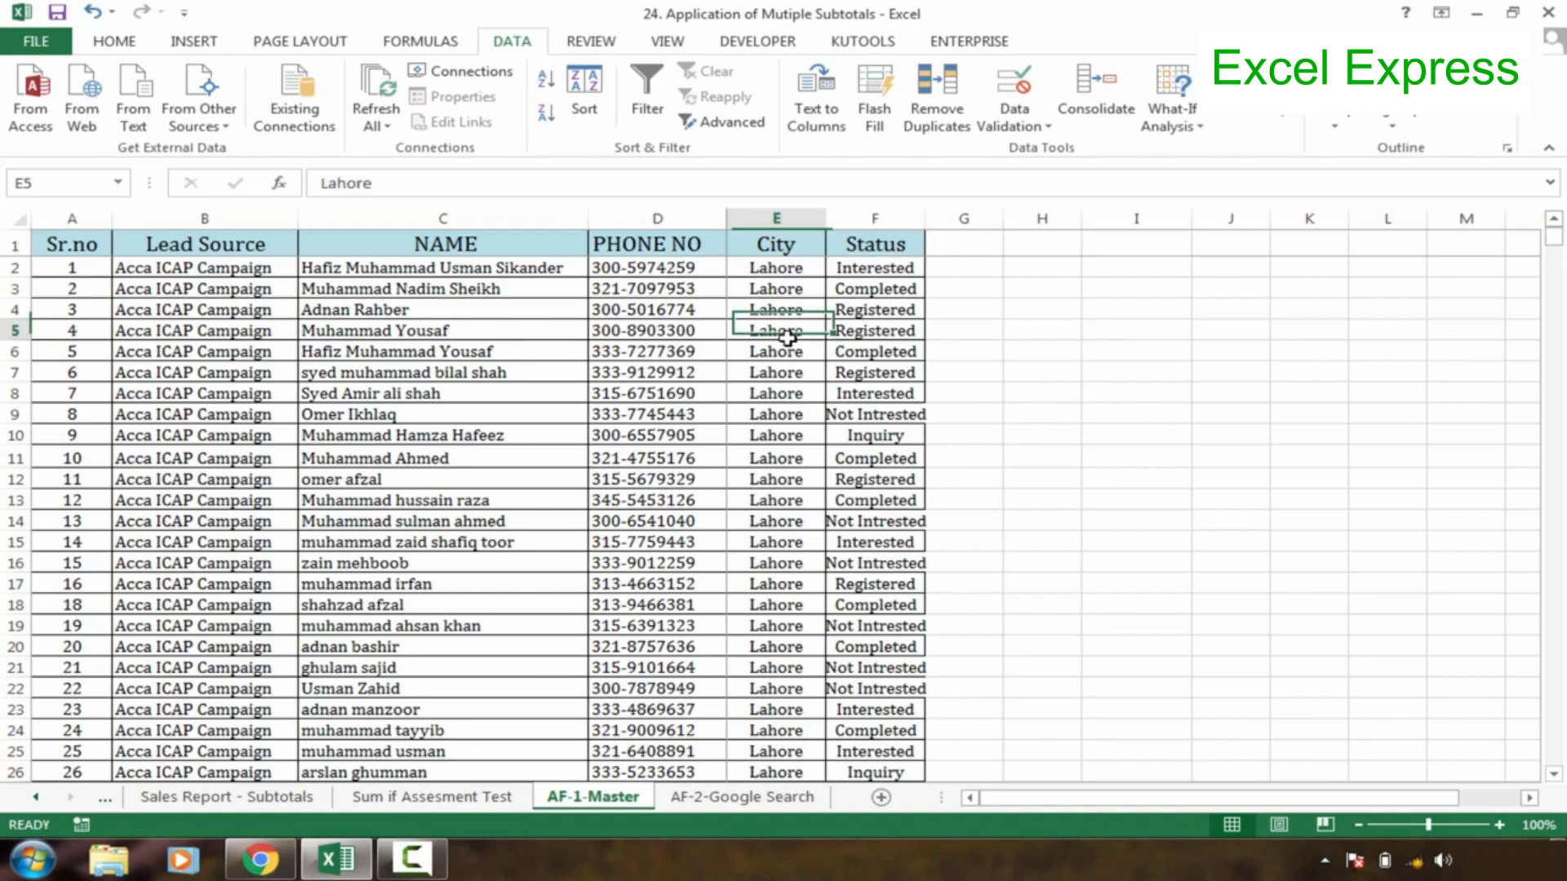
pyautogui.click(158, 251)
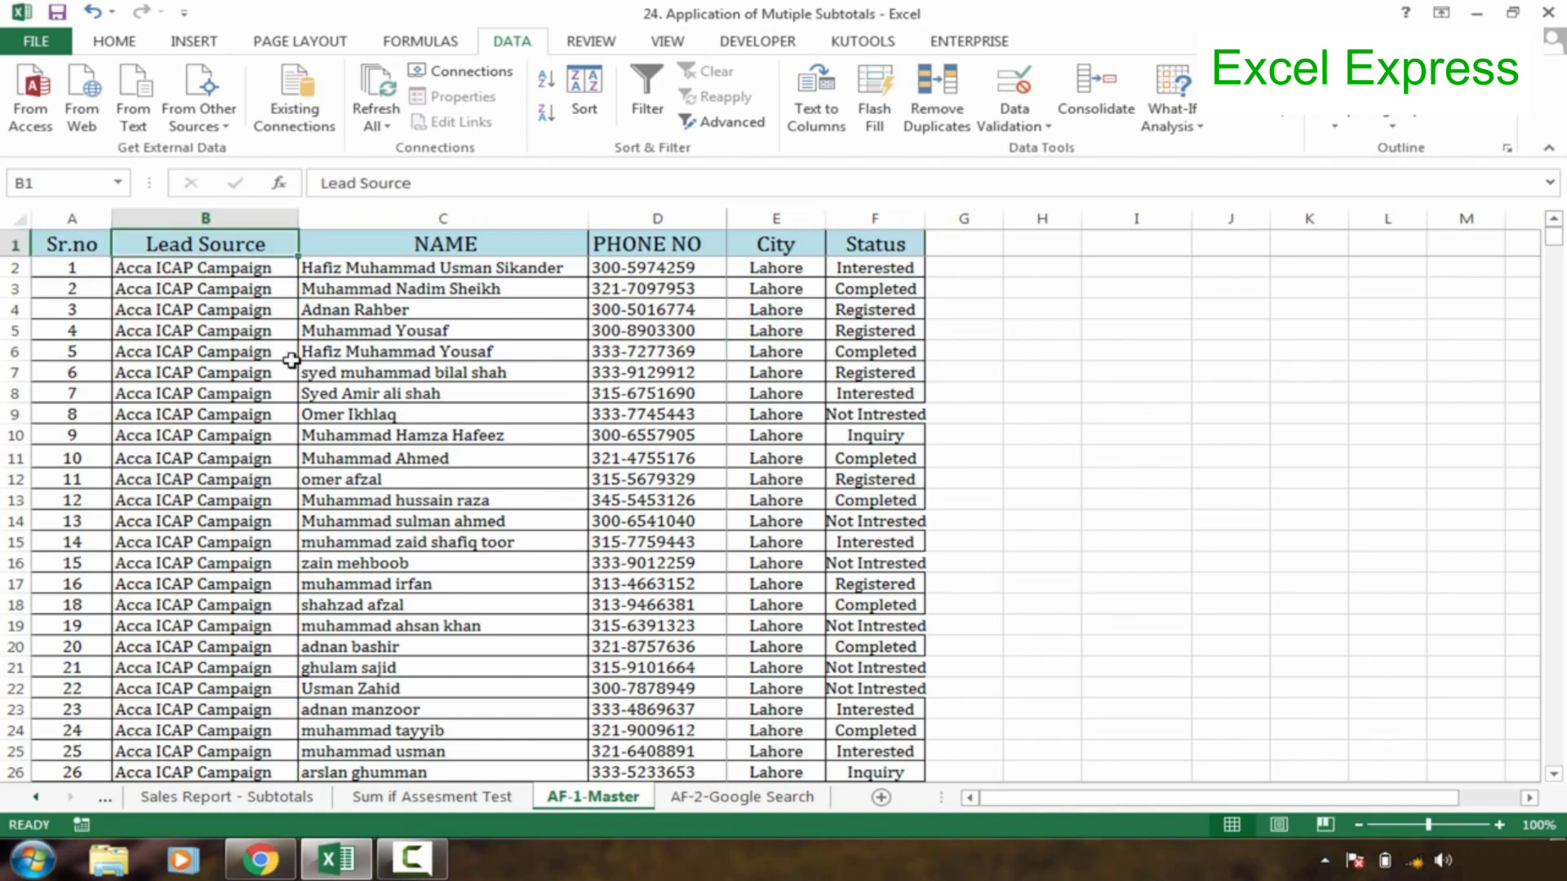
pyautogui.click(251, 284)
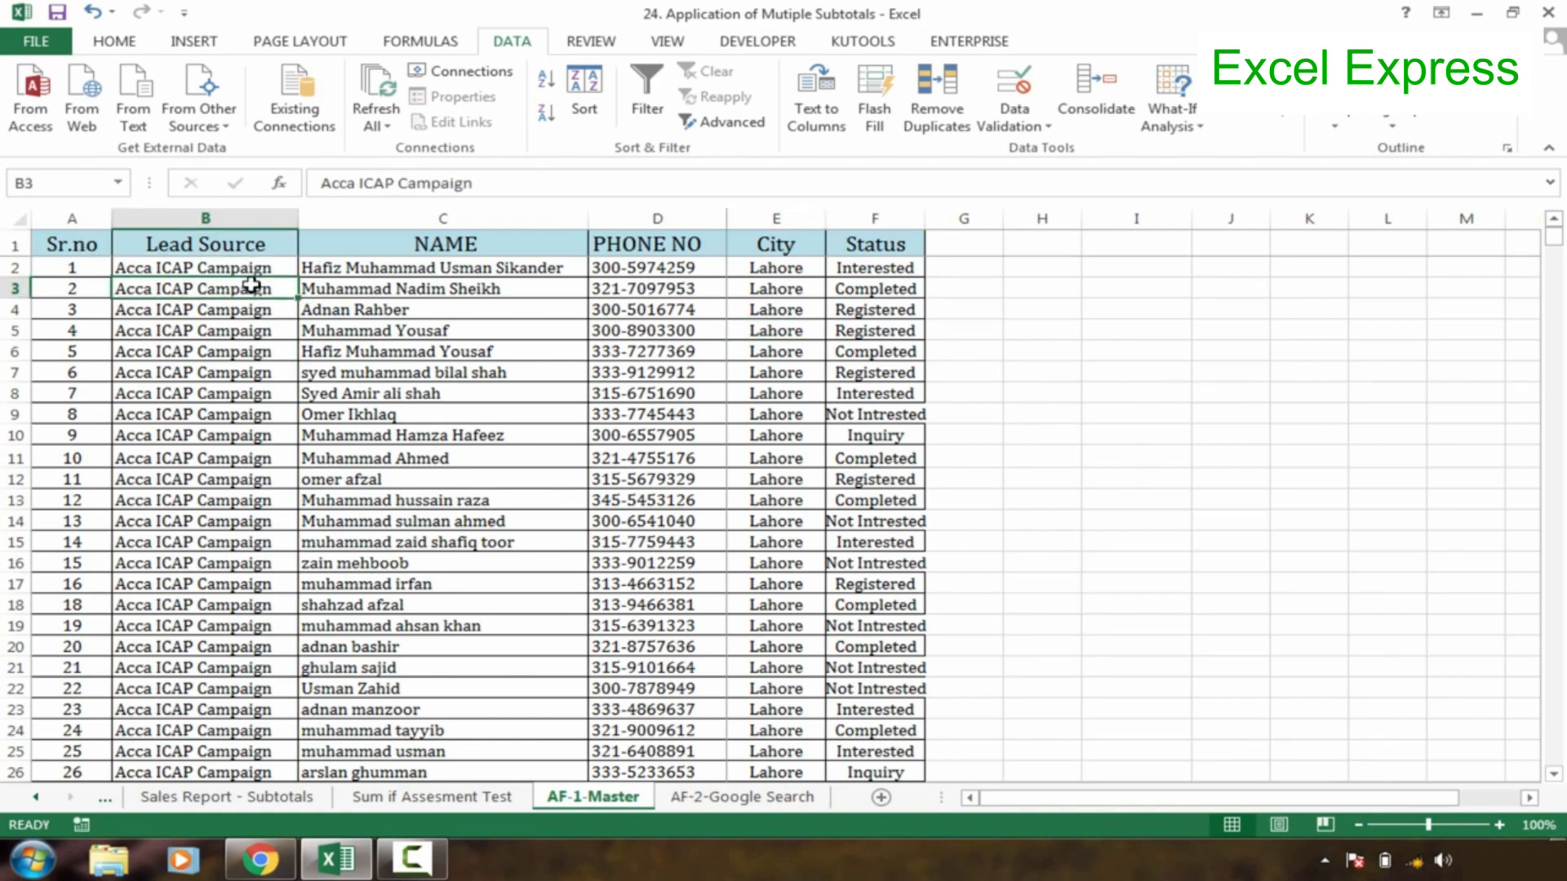
pyautogui.click(329, 353)
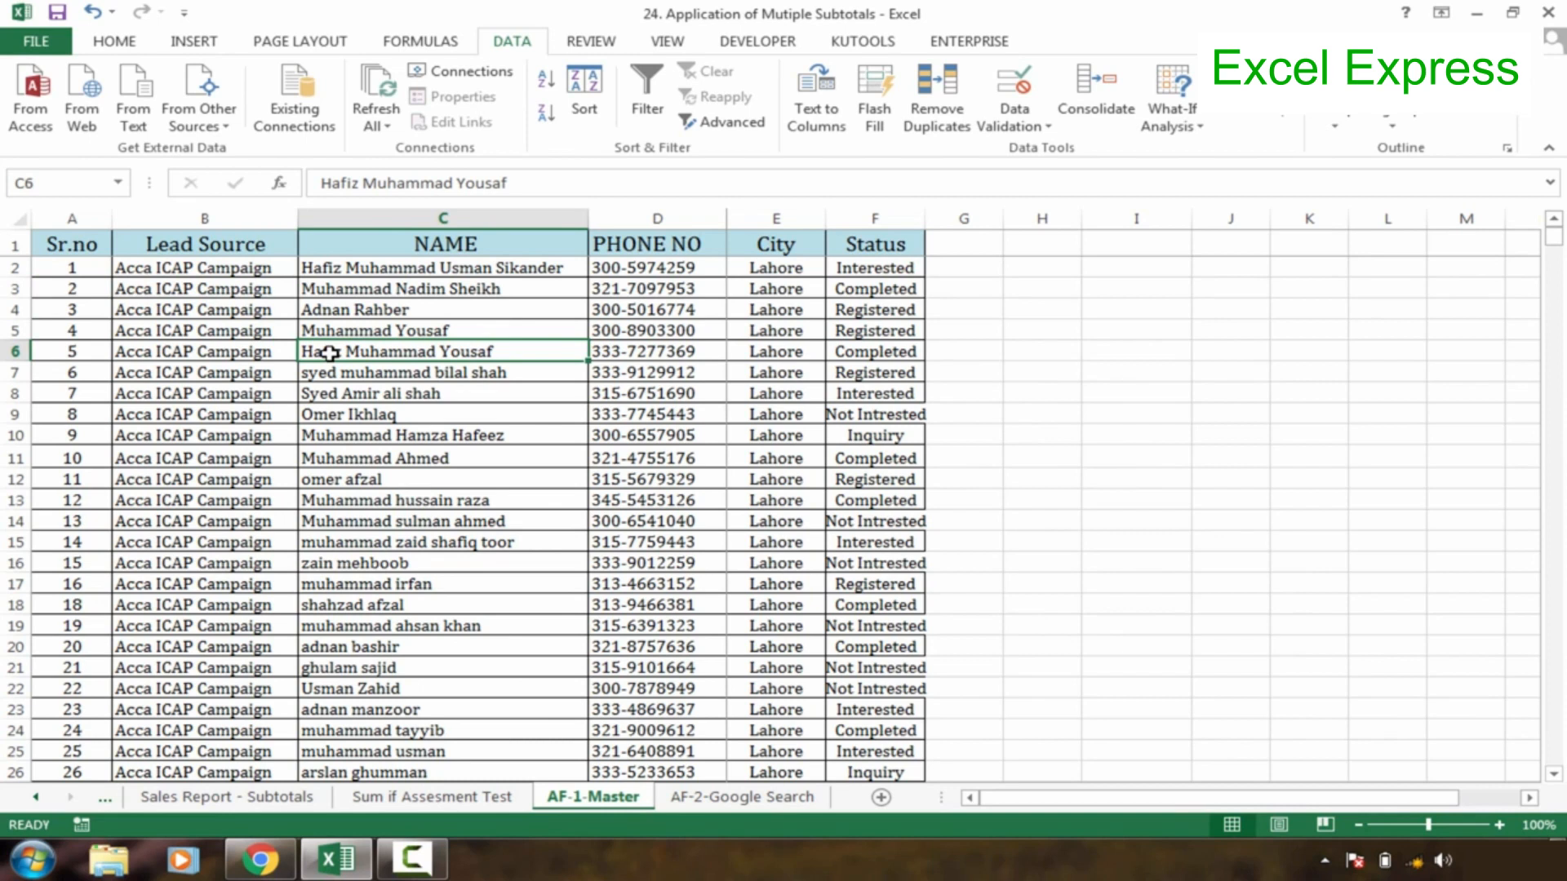
# Look down the Lead Source column from the first records toward the end of the list to review the different sources.
pyautogui.click(233, 333)
pyautogui.press('Down')
pyautogui.press('Down')
pyautogui.press('Down')
pyautogui.press('Down')
pyautogui.press('Down')
pyautogui.press('Down')
pyautogui.press('Down')
pyautogui.press('Down')
pyautogui.press('Down')
pyautogui.press('Down')
pyautogui.press('Down')
pyautogui.press('Down')
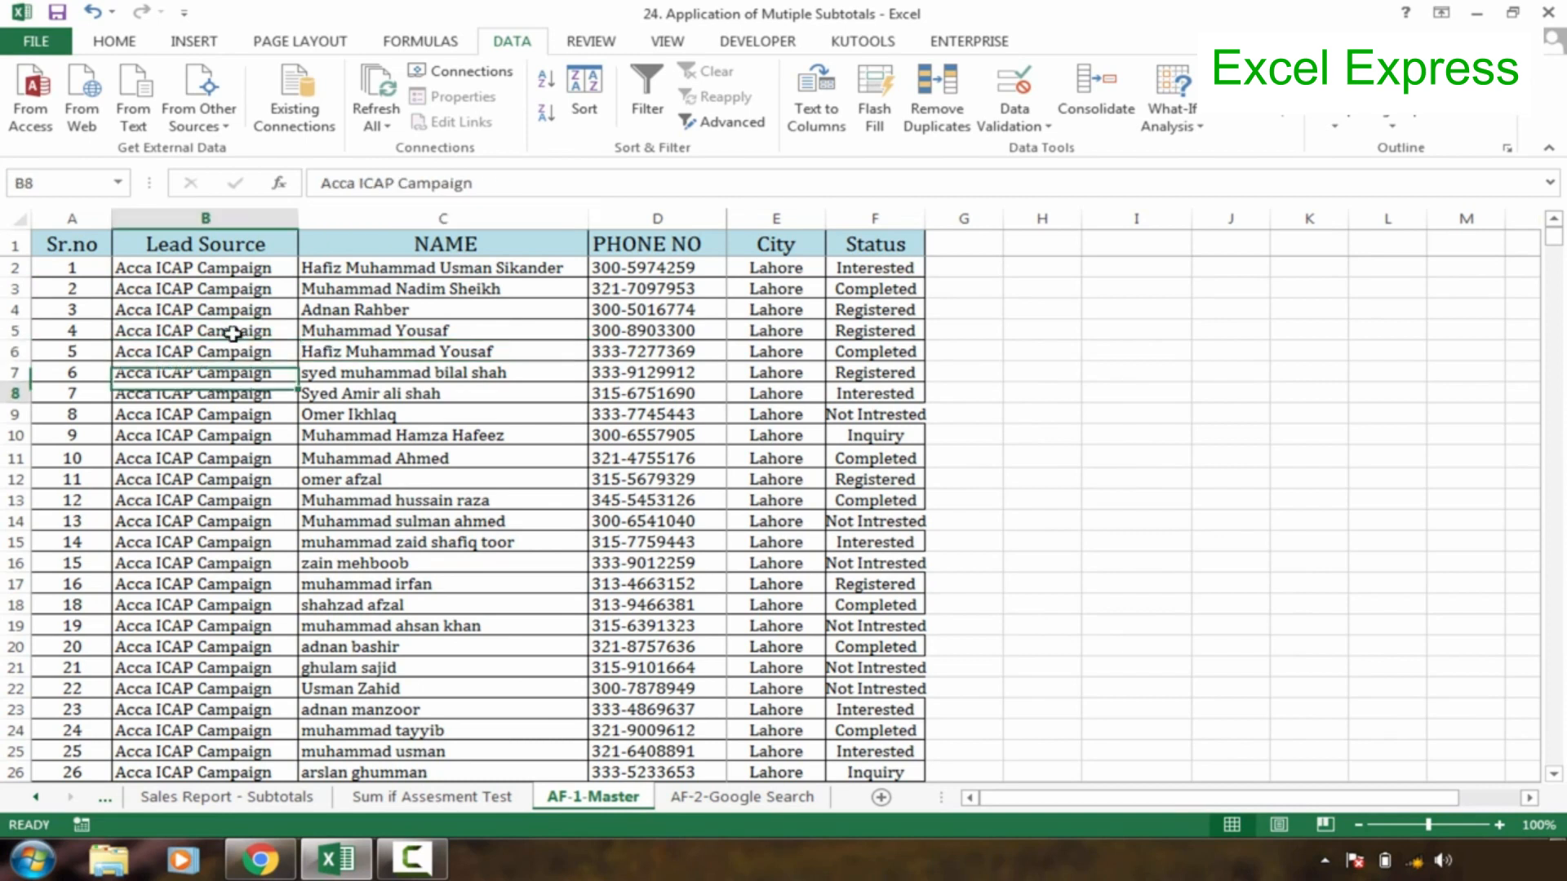
pyautogui.press('Down')
pyautogui.press('Down')
pyautogui.press('Down')
pyautogui.press('Down')
pyautogui.press('Down')
pyautogui.press('Down')
pyautogui.press('Down')
pyautogui.press('Down')
pyautogui.press('Down')
pyautogui.press('Down')
pyautogui.press('Down')
pyautogui.press('Down')
pyautogui.press('Down')
pyautogui.press('Down')
pyautogui.press('Down')
pyautogui.press('Down')
pyautogui.press('Down')
pyautogui.press('Down')
pyautogui.press('Down')
pyautogui.press('Down')
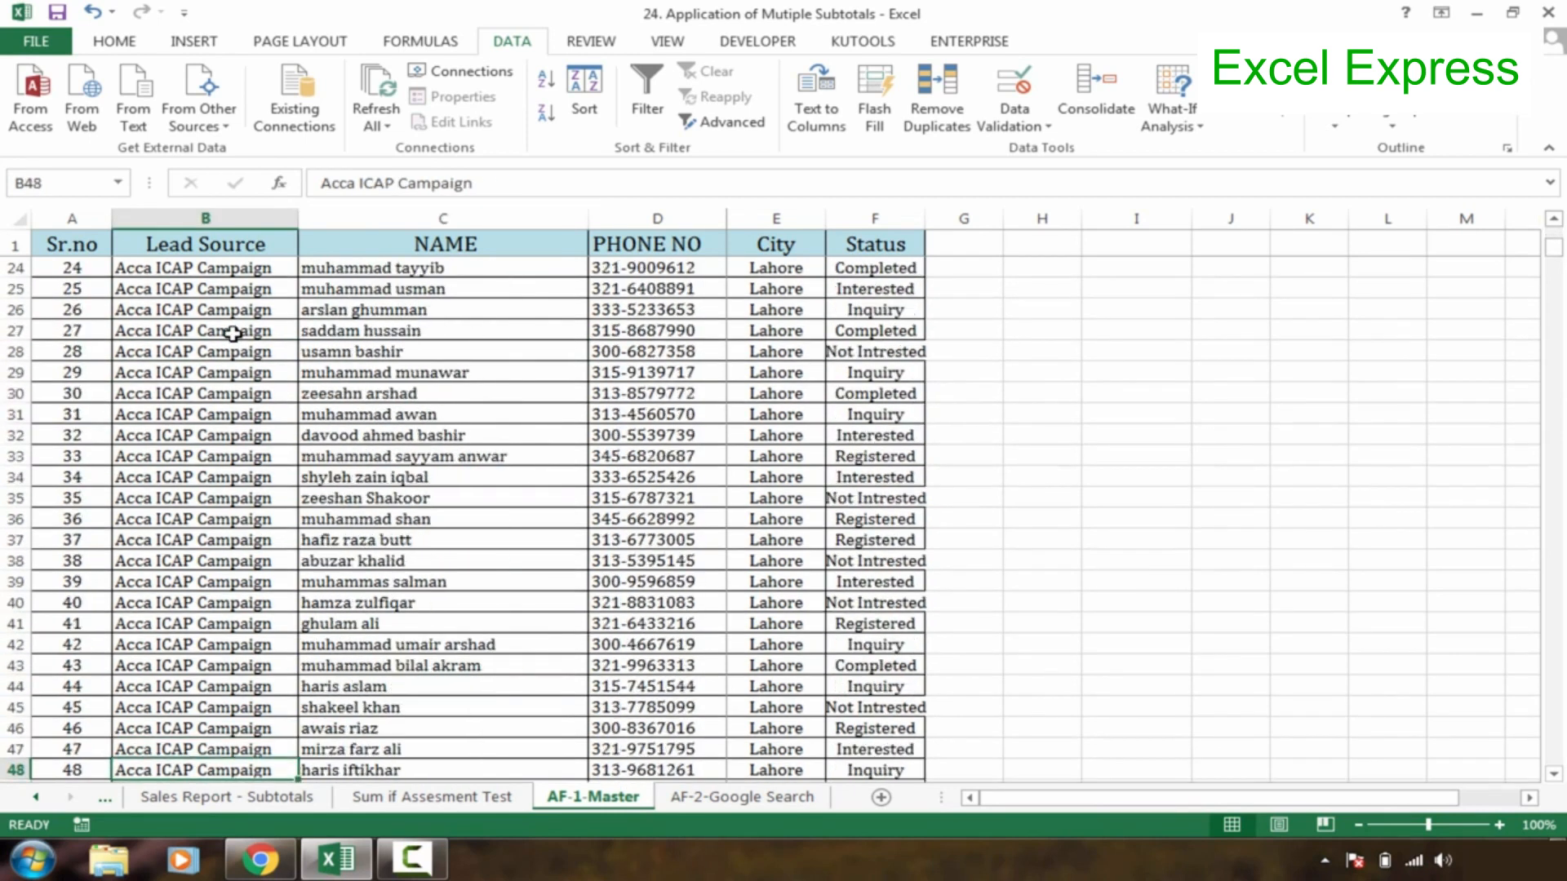
pyautogui.press('Down')
pyautogui.press('Down')
pyautogui.press('Down')
pyautogui.press('Down')
pyautogui.press('Down')
pyautogui.press('Down')
pyautogui.press('Down')
pyautogui.press('Down')
pyautogui.press('Down')
pyautogui.press('Down')
pyautogui.press('Down')
pyautogui.press('Down')
pyautogui.press('Down')
pyautogui.press('Down')
pyautogui.press('Down')
pyautogui.press('Down')
pyautogui.press('Down')
pyautogui.press('Down')
pyautogui.press('Down')
pyautogui.press('Down')
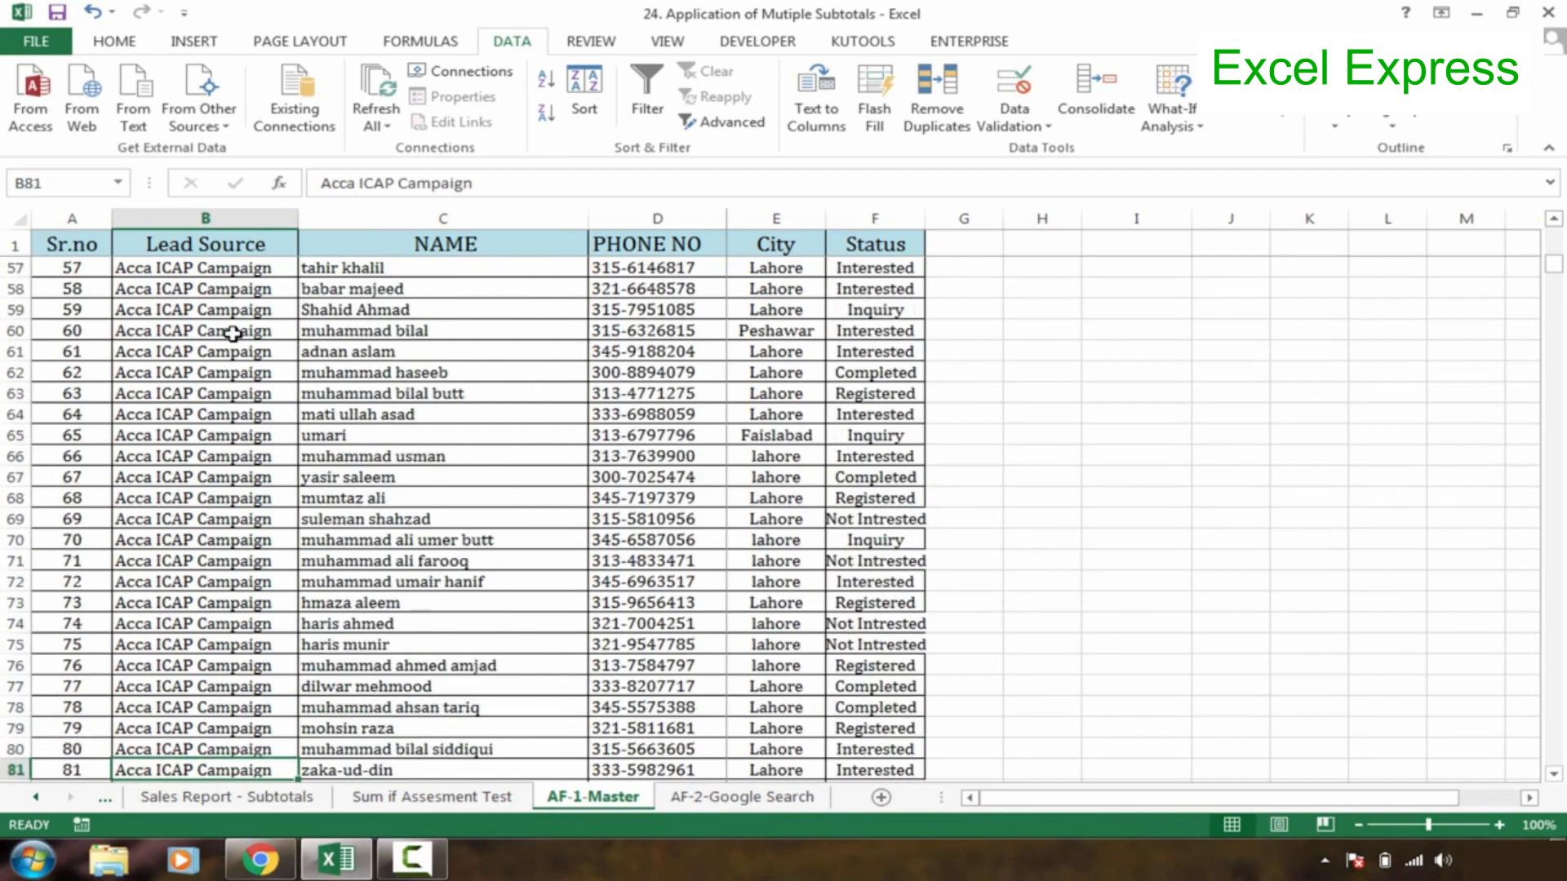
pyautogui.press('Down')
pyautogui.press('Down')
pyautogui.press('Down')
pyautogui.press('Down')
pyautogui.press('Down')
pyautogui.press('Down')
pyautogui.press('Down')
pyautogui.press('Down')
pyautogui.press('Down')
pyautogui.press('Down')
pyautogui.press('Down')
pyautogui.press('Down')
pyautogui.press('Down')
pyautogui.hotkey('ctrl', 'Down')
pyautogui.press('Down')
pyautogui.press('Down')
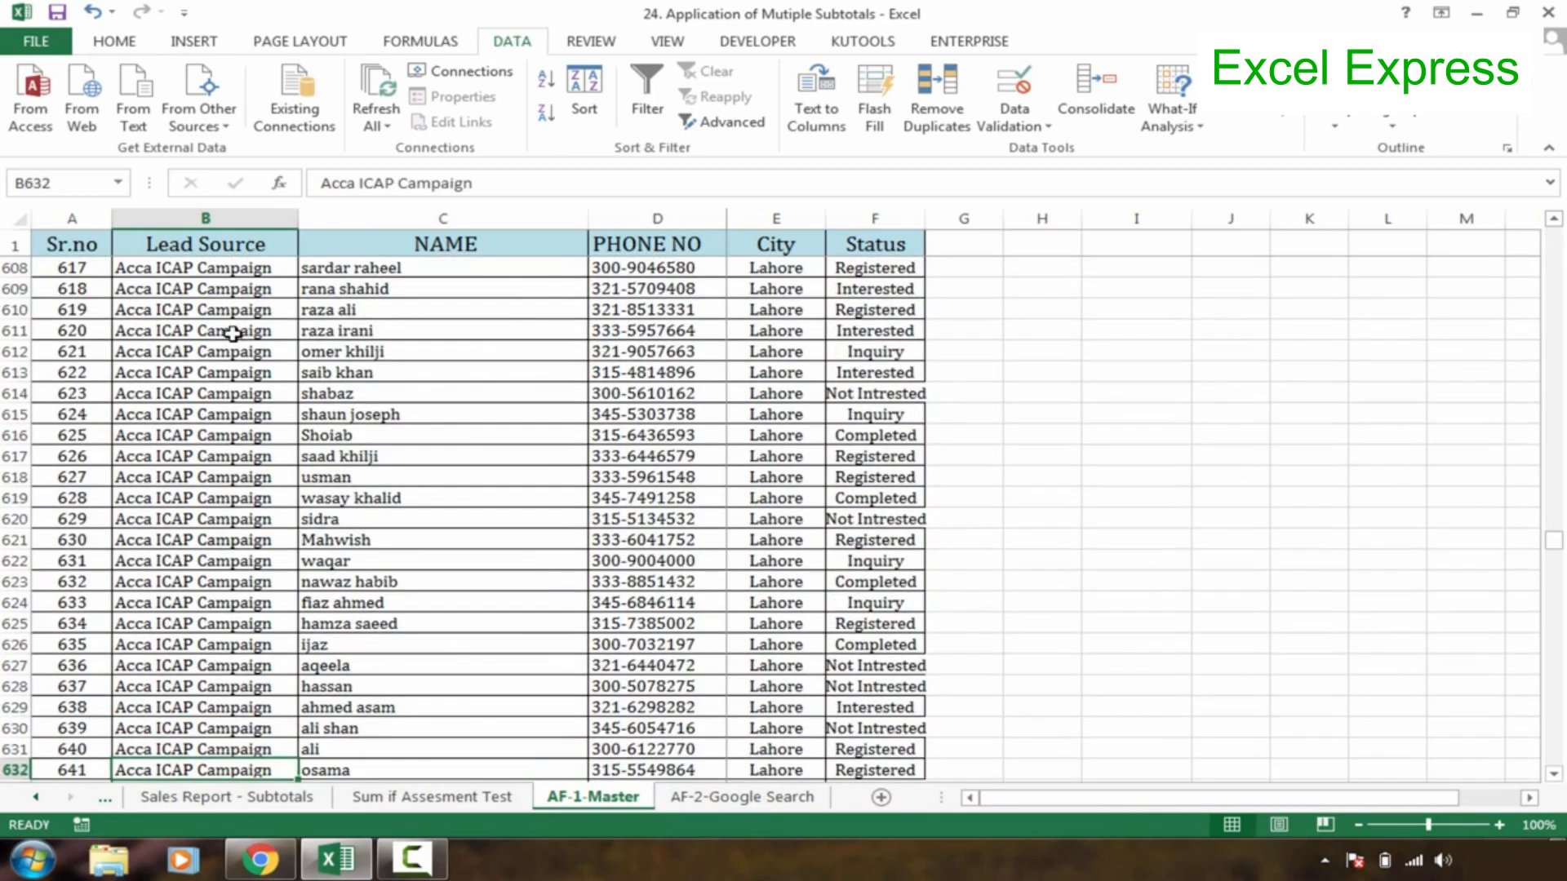
pyautogui.press('Down')
pyautogui.press('Down')
pyautogui.press('Down')
pyautogui.press('Down')
pyautogui.press('Down')
pyautogui.press('Down')
pyautogui.press('Down')
pyautogui.press('Down')
pyautogui.press('Down')
pyautogui.press('Down')
pyautogui.press('Down')
pyautogui.press('Down')
pyautogui.press('Down')
pyautogui.press('Down')
pyautogui.press('Down')
pyautogui.press('Down')
pyautogui.press('Down')
pyautogui.press('Down')
pyautogui.press('Down')
pyautogui.press('Down')
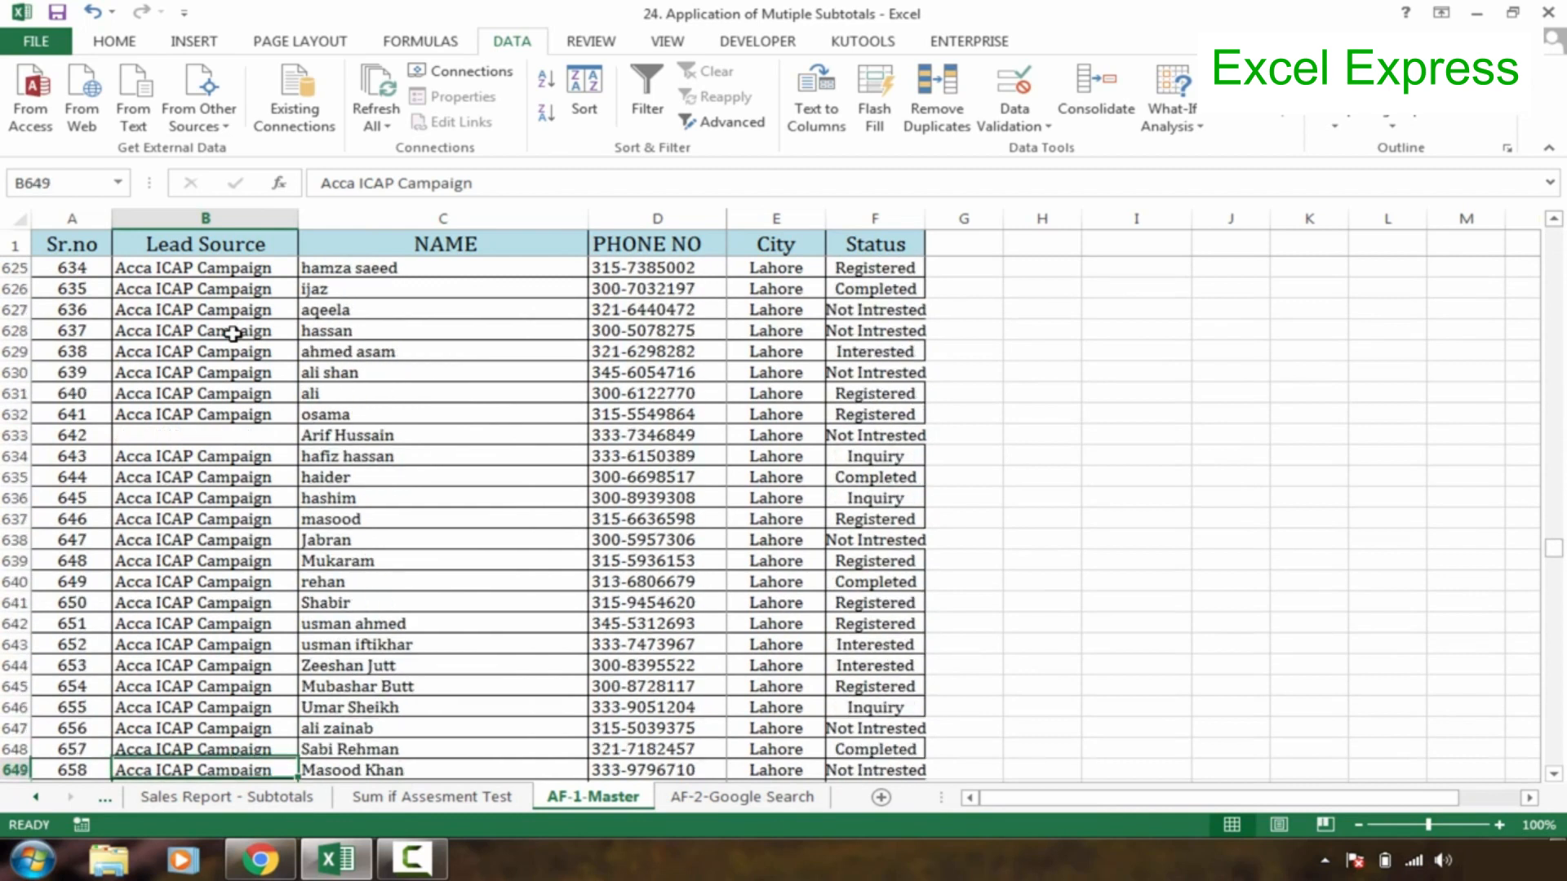
pyautogui.press('Down')
pyautogui.press('Down')
pyautogui.press('Down')
pyautogui.press('Down')
pyautogui.press('Down')
pyautogui.press('Down')
pyautogui.press('Down')
pyautogui.press('Down')
pyautogui.press('Down')
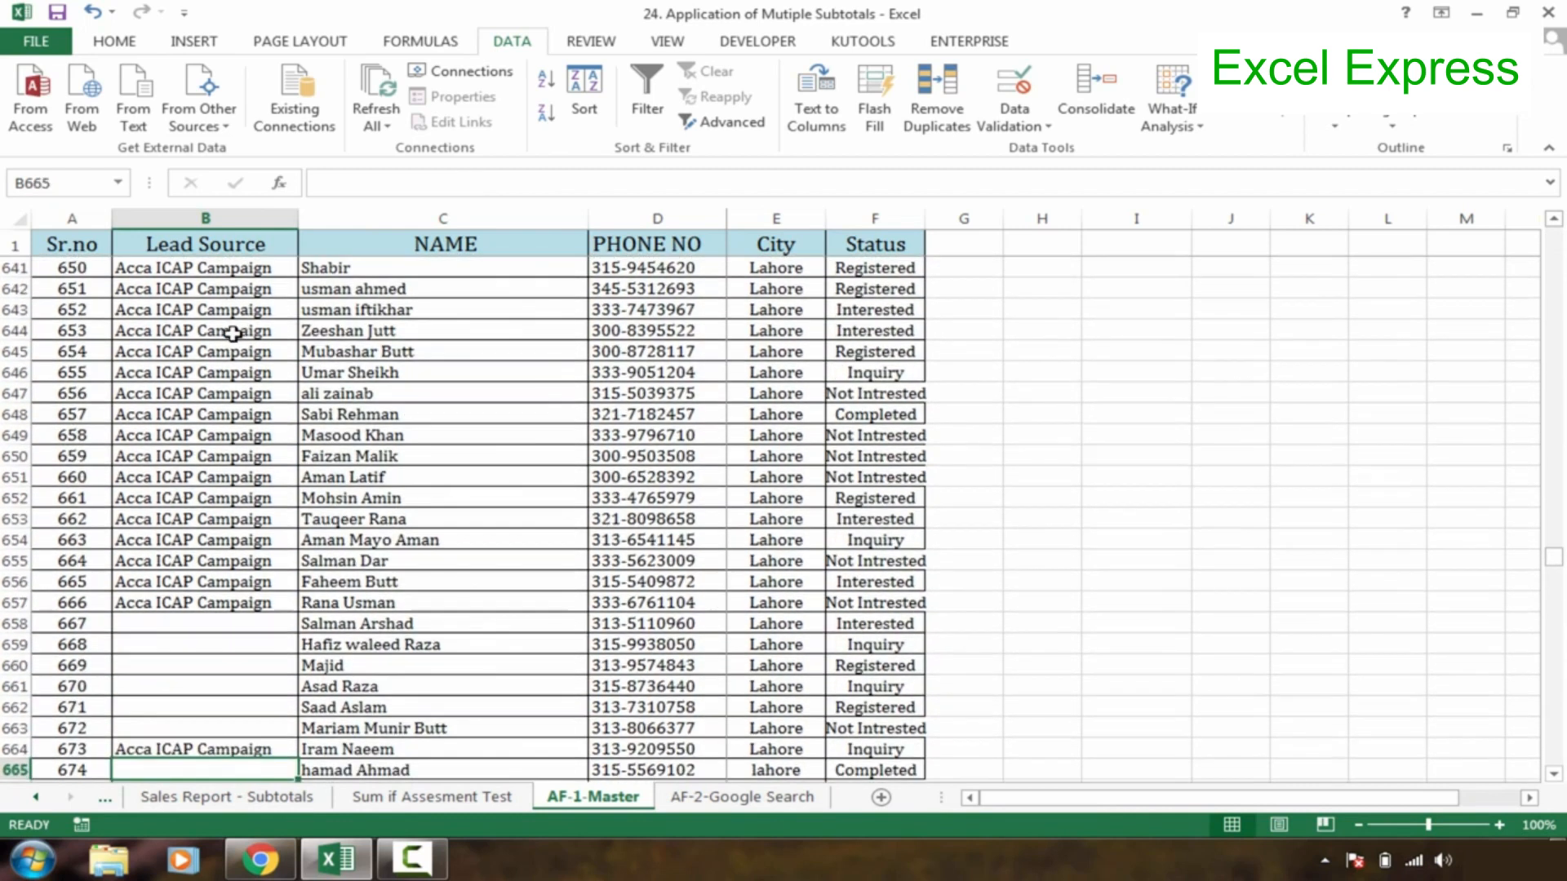
pyautogui.hotkey('ctrl', 'Down')
pyautogui.hotkey('ctrl', 'Down')
pyautogui.hotkey('ctrl', 'Down')
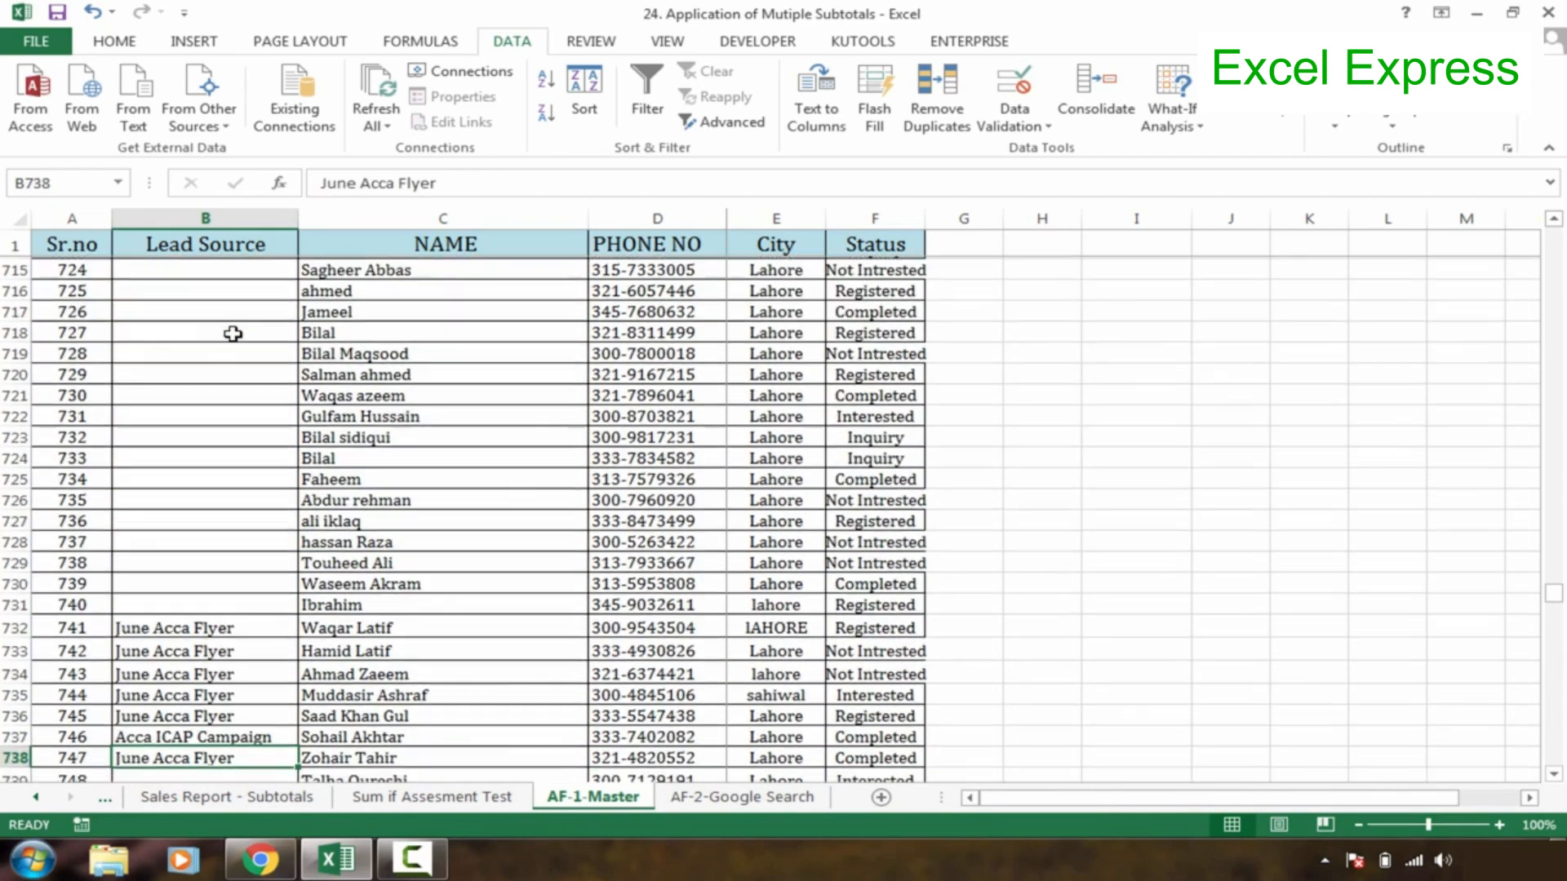
pyautogui.hotkey('ctrl', 'Down')
pyautogui.hotkey('ctrl', 'Down')
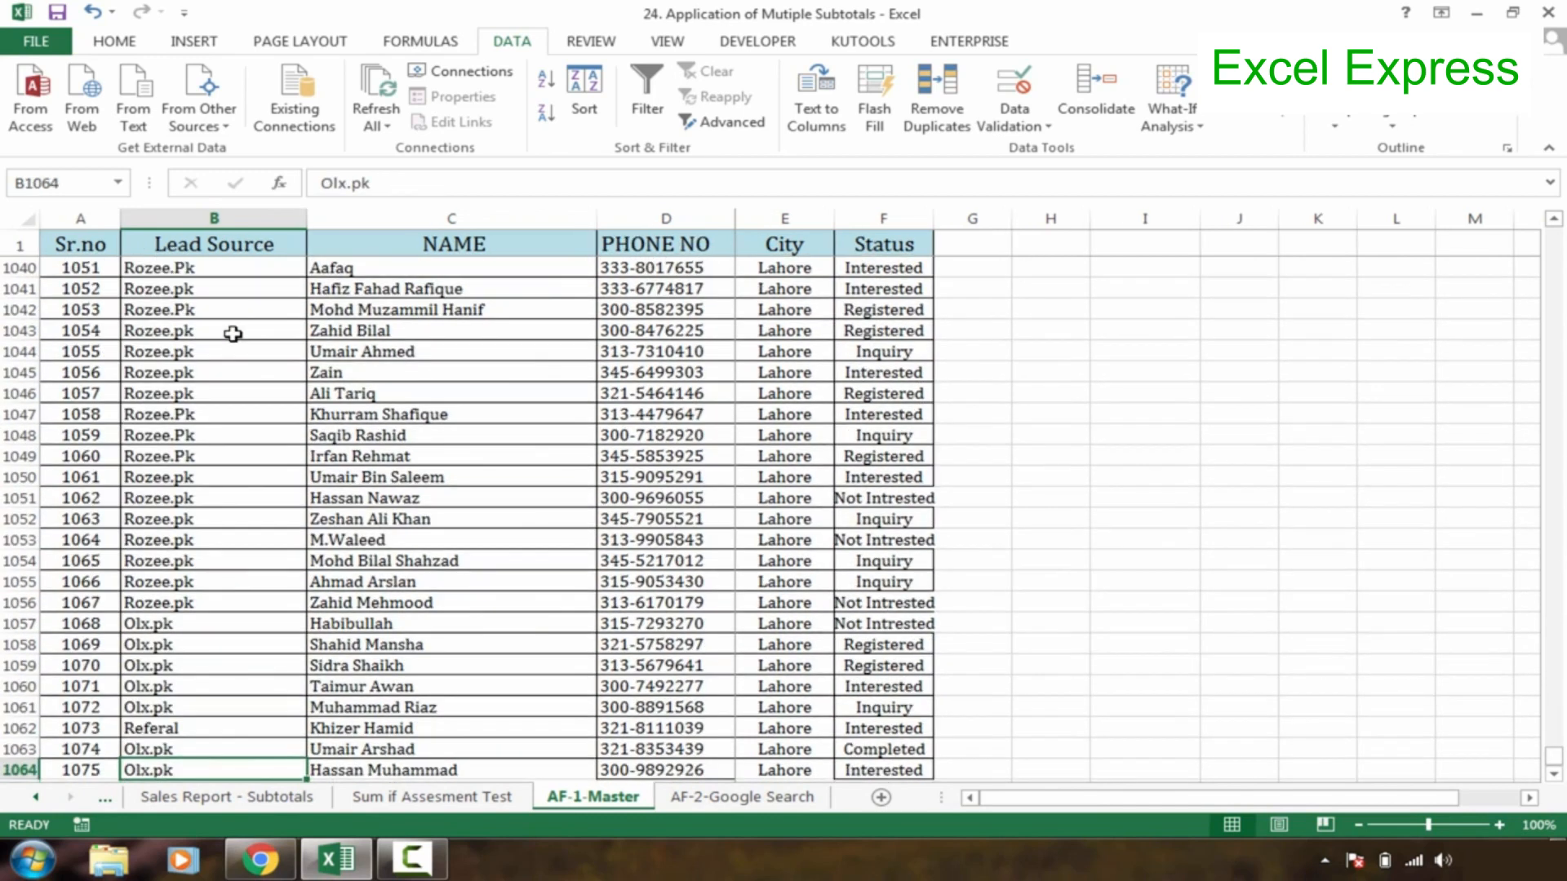
pyautogui.press('Down')
pyautogui.press('Down')
pyautogui.press('Down')
pyautogui.press('Down')
pyautogui.press('Down')
pyautogui.press('Down')
pyautogui.press('Down')
pyautogui.press('Down')
# Go back up through the Lead Source entries to the column header in B1.
pyautogui.press('Up')
pyautogui.press('Up')
pyautogui.press('Up')
pyautogui.press('Up')
pyautogui.press('Up')
pyautogui.press('Up')
pyautogui.press('Up')
pyautogui.press('Up')
pyautogui.press('Up')
pyautogui.press('Up')
pyautogui.press('Up')
pyautogui.press('Up')
pyautogui.press('Up')
pyautogui.press('Up')
pyautogui.press('Up')
pyautogui.press('Up')
pyautogui.press('Up')
pyautogui.press('Up')
pyautogui.press('Up')
pyautogui.press('Up')
pyautogui.press('Up')
pyautogui.press('Up')
pyautogui.hotkey('ctrl', 'Up')
pyautogui.hotkey('ctrl', 'Up')
pyautogui.press('Up')
pyautogui.hotkey('ctrl', 'Up')
pyautogui.hotkey('ctrl', 'Up')
pyautogui.hotkey('ctrl', 'Up')
pyautogui.hotkey('ctrl', 'Up')
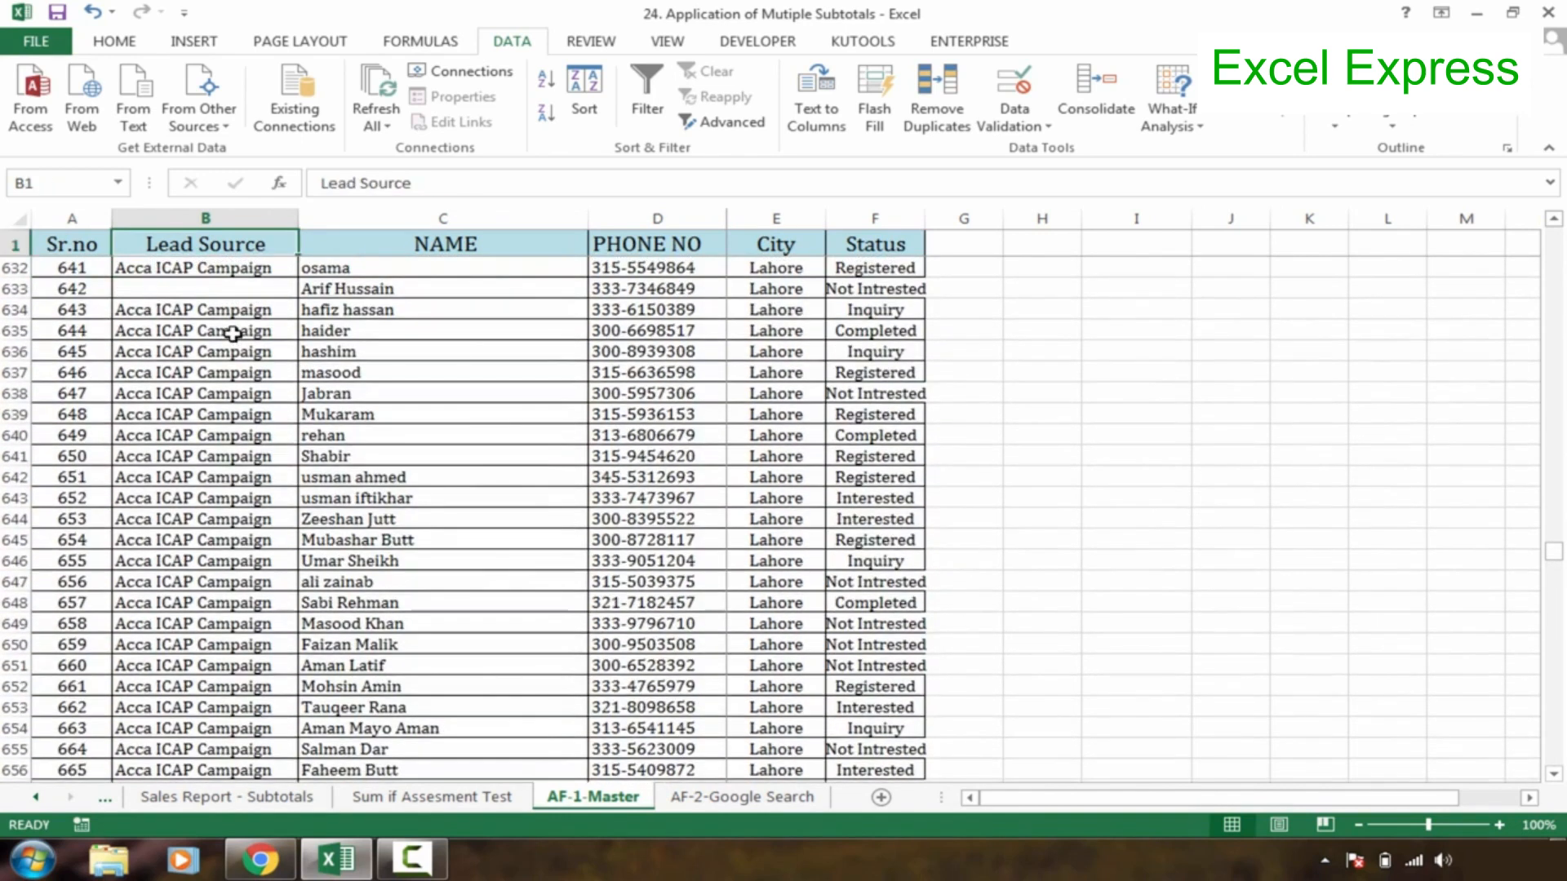
# Examine the Name, Phone No and City columns and the different entries in the Status column.
pyautogui.click(421, 327)
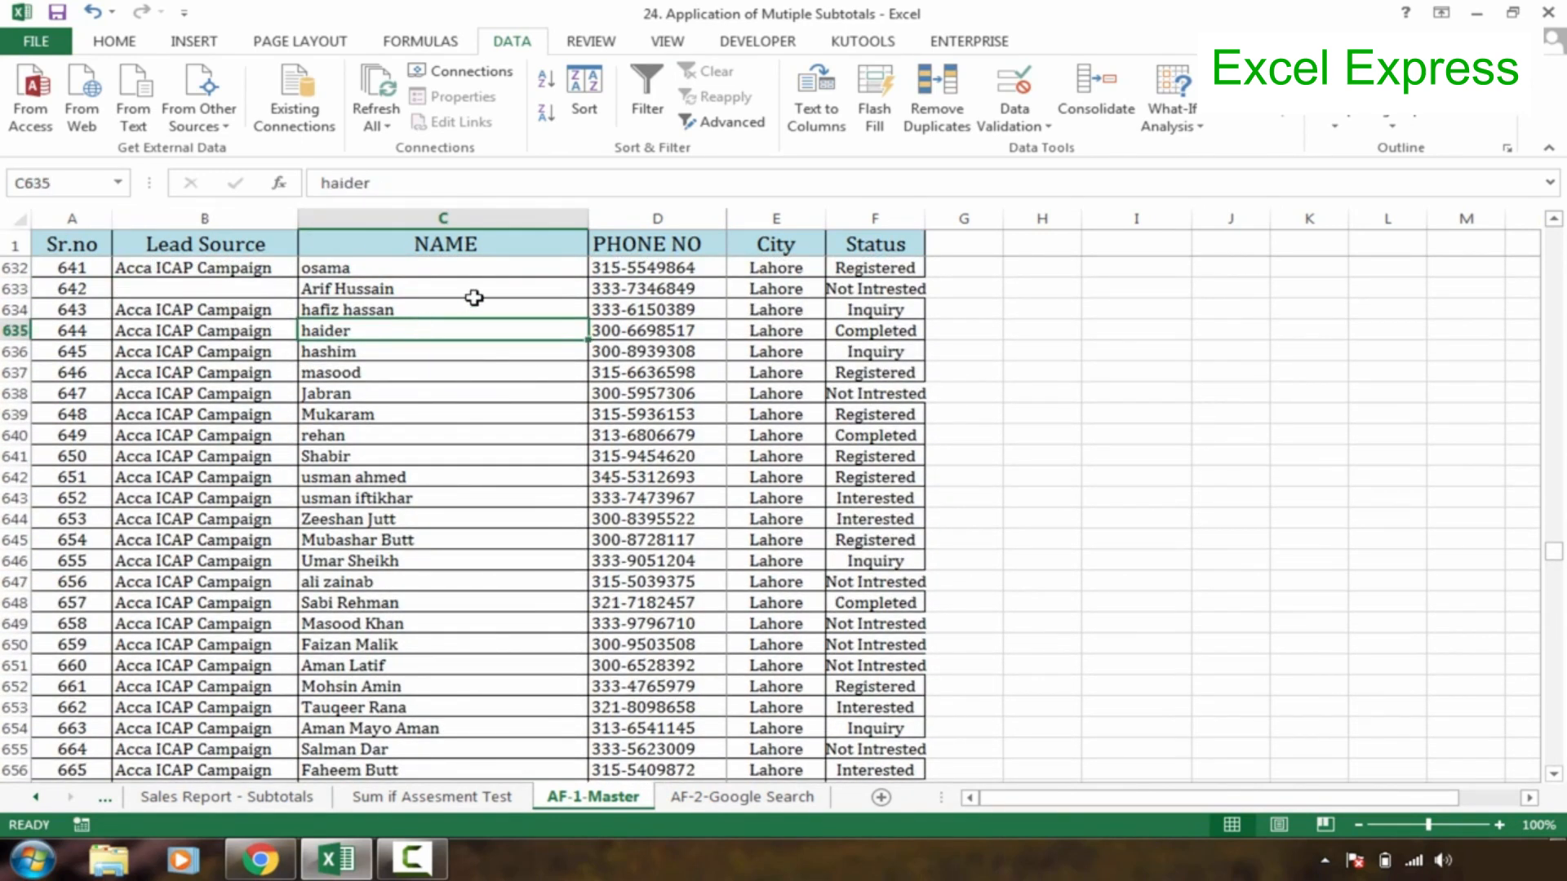
pyautogui.click(522, 249)
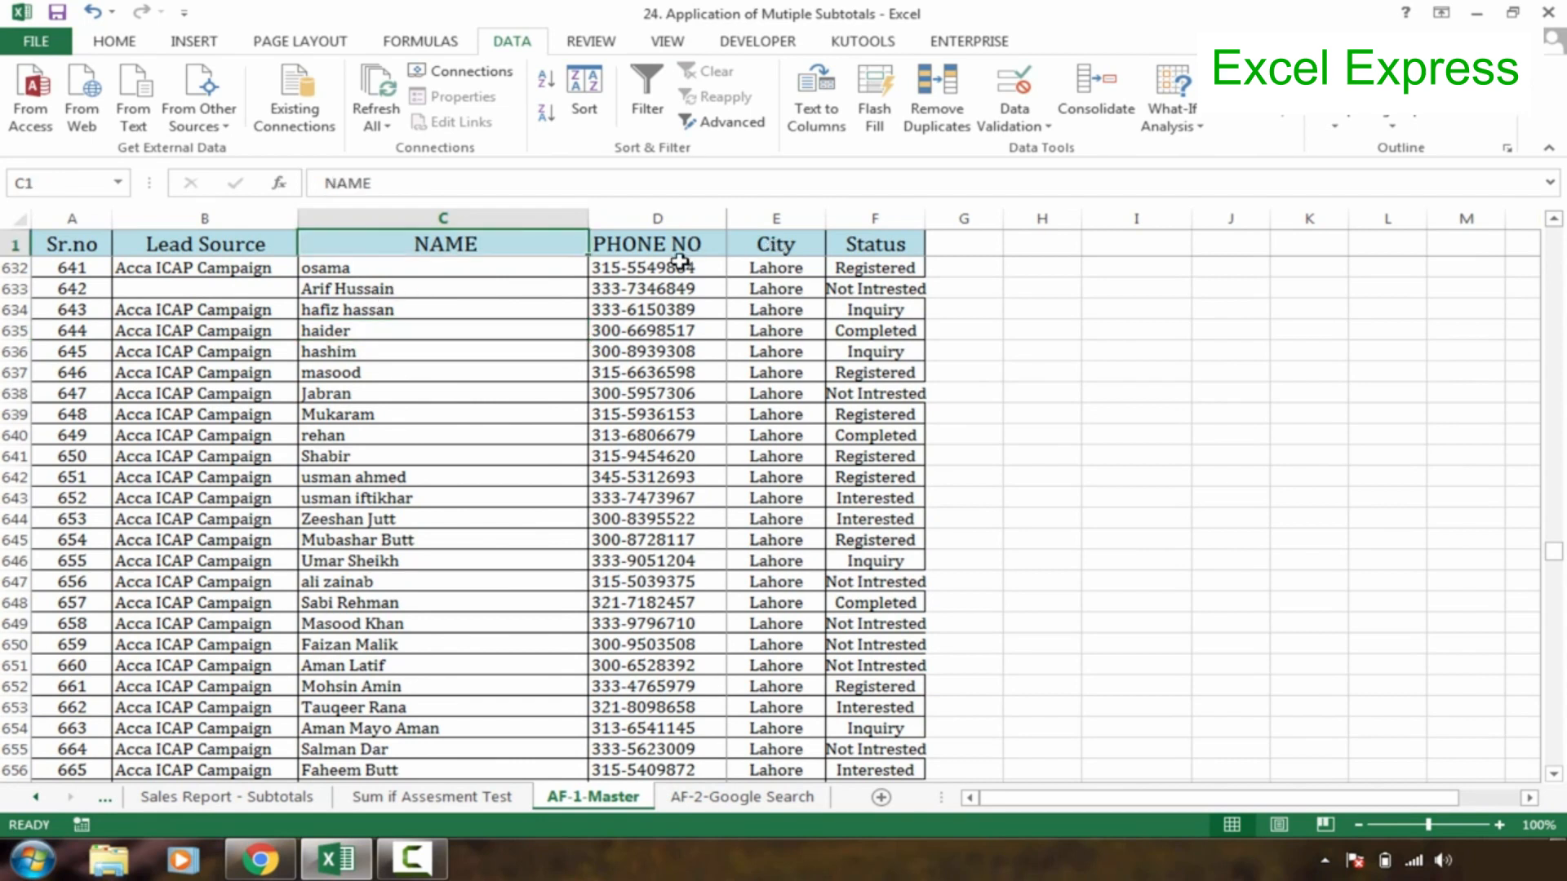
pyautogui.click(690, 267)
pyautogui.click(771, 281)
pyautogui.click(897, 268)
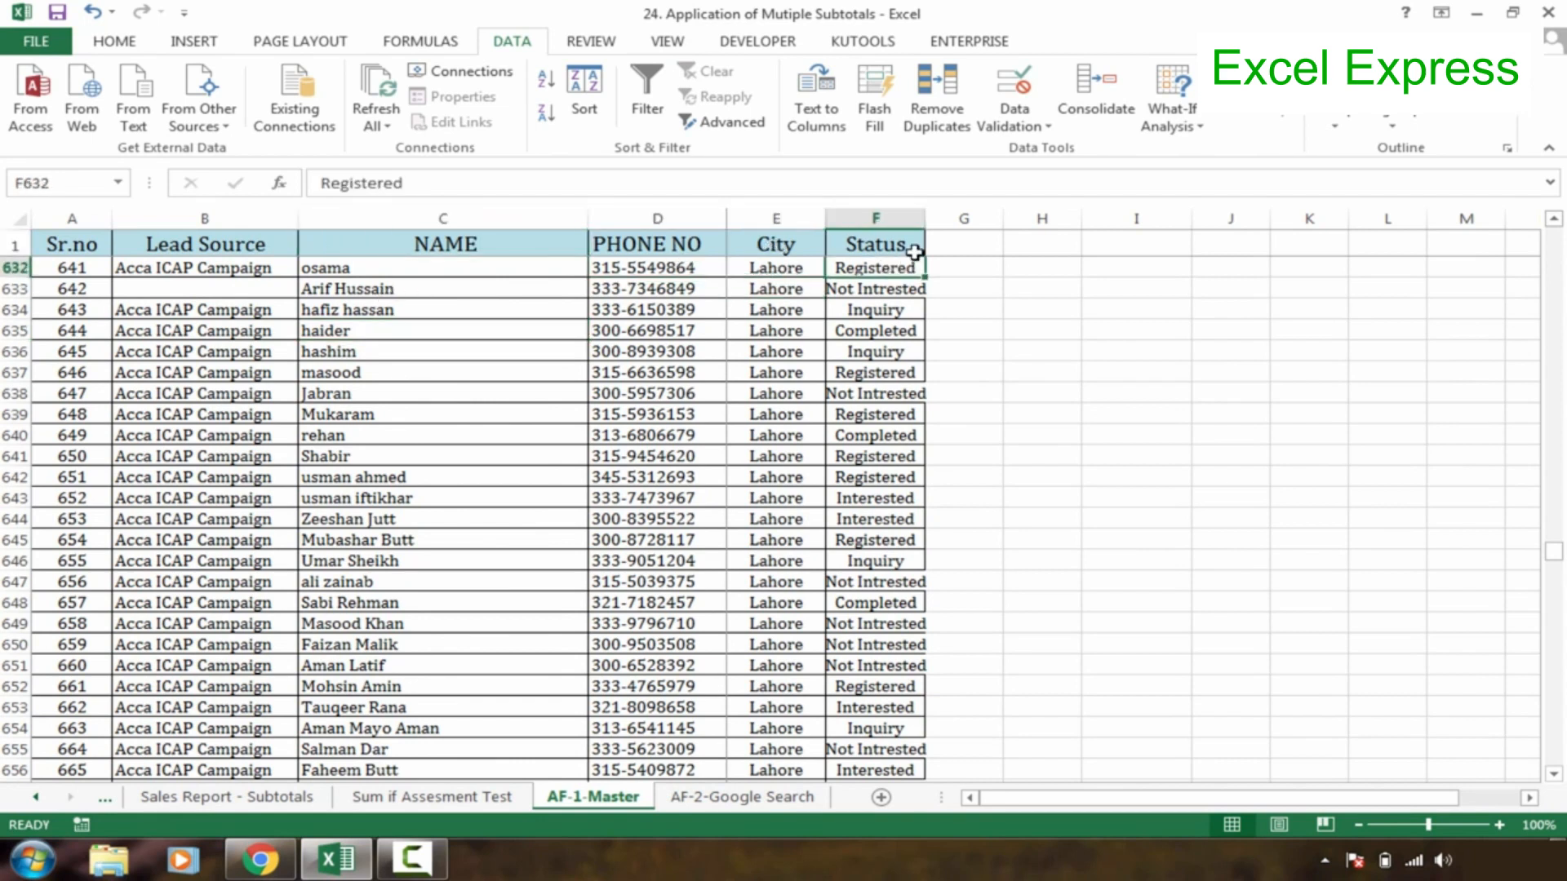
pyautogui.click(906, 343)
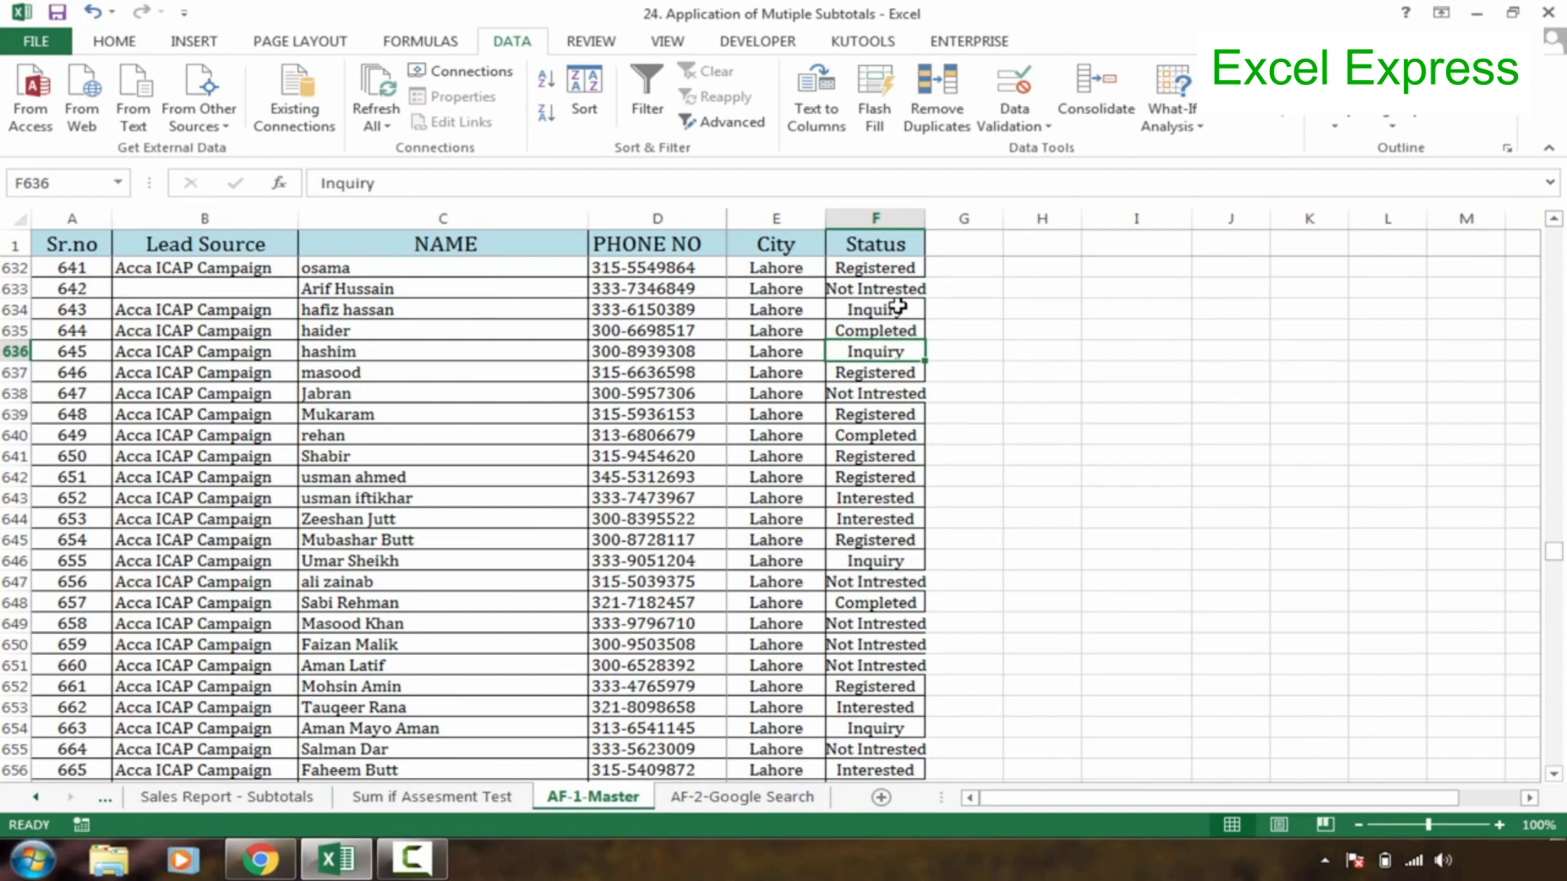
pyautogui.click(896, 309)
pyautogui.click(892, 336)
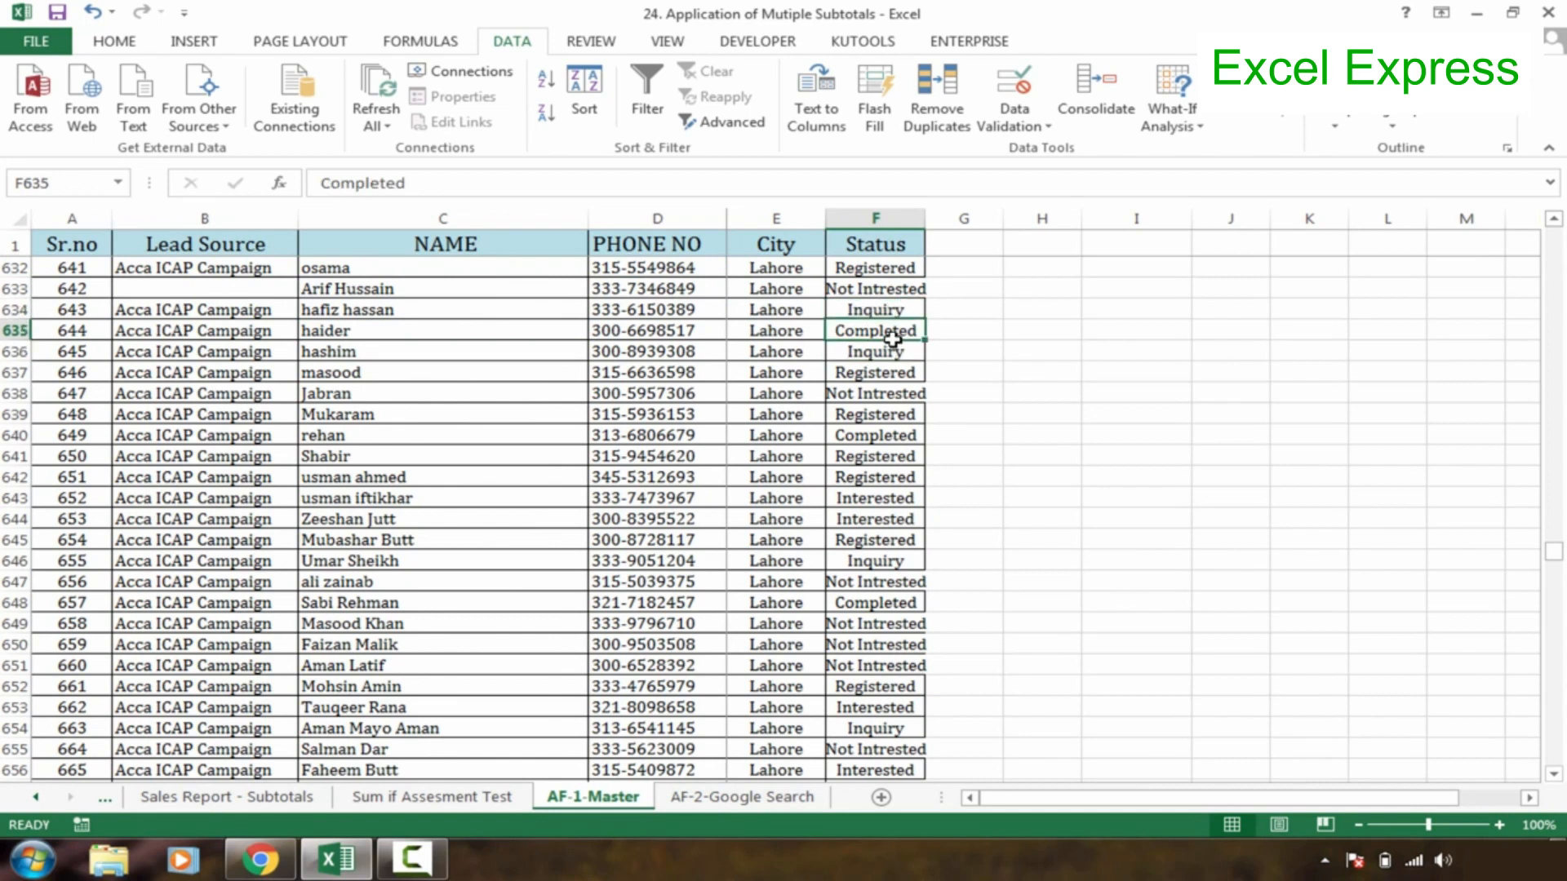
pyautogui.click(897, 392)
pyautogui.click(884, 432)
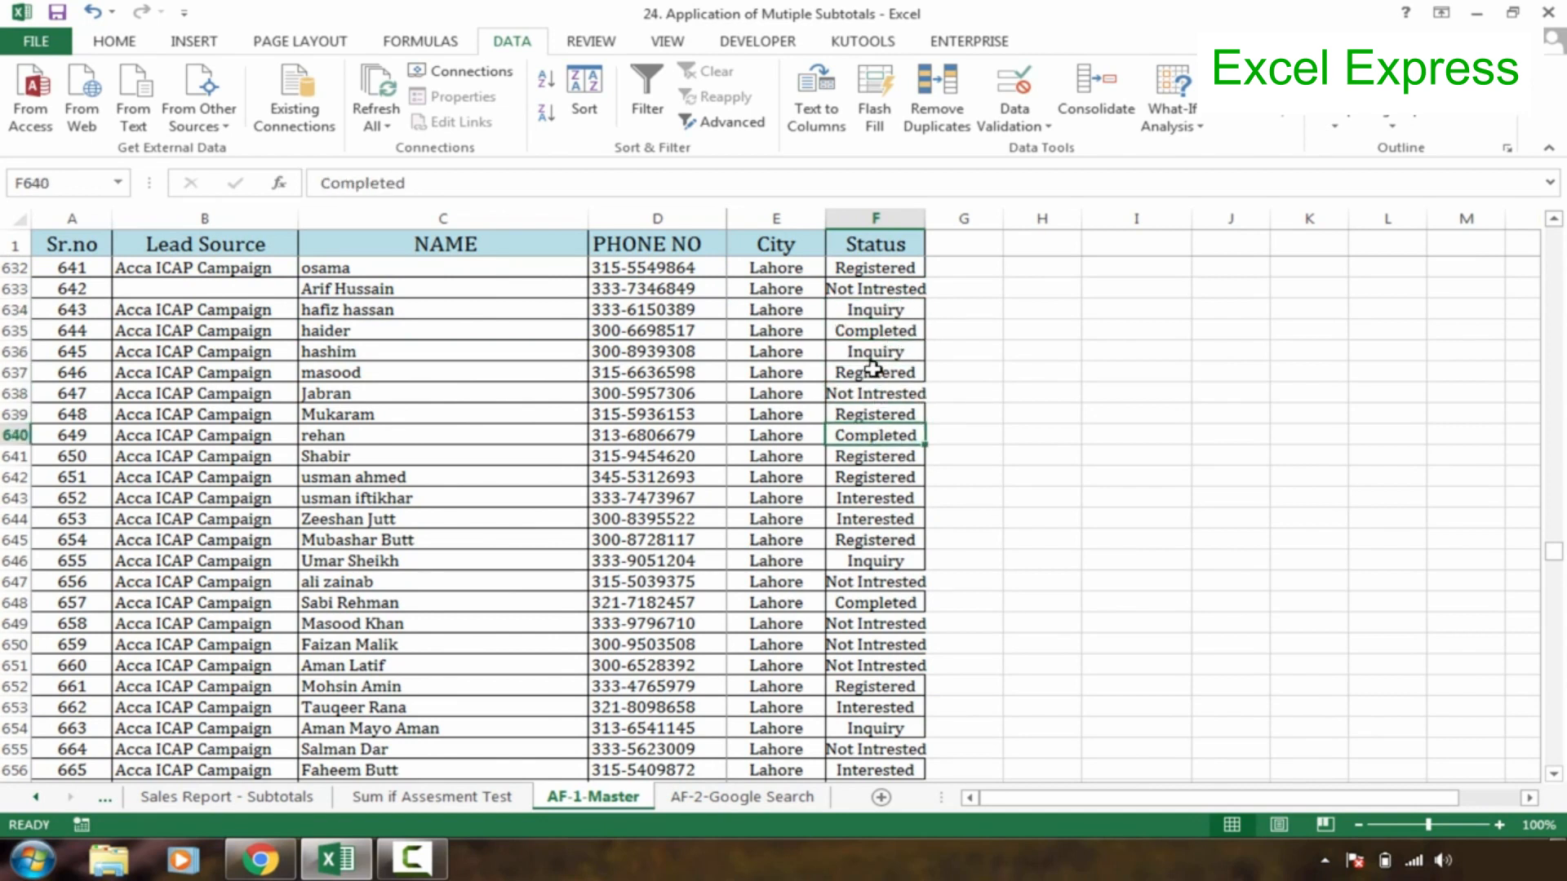
pyautogui.click(803, 328)
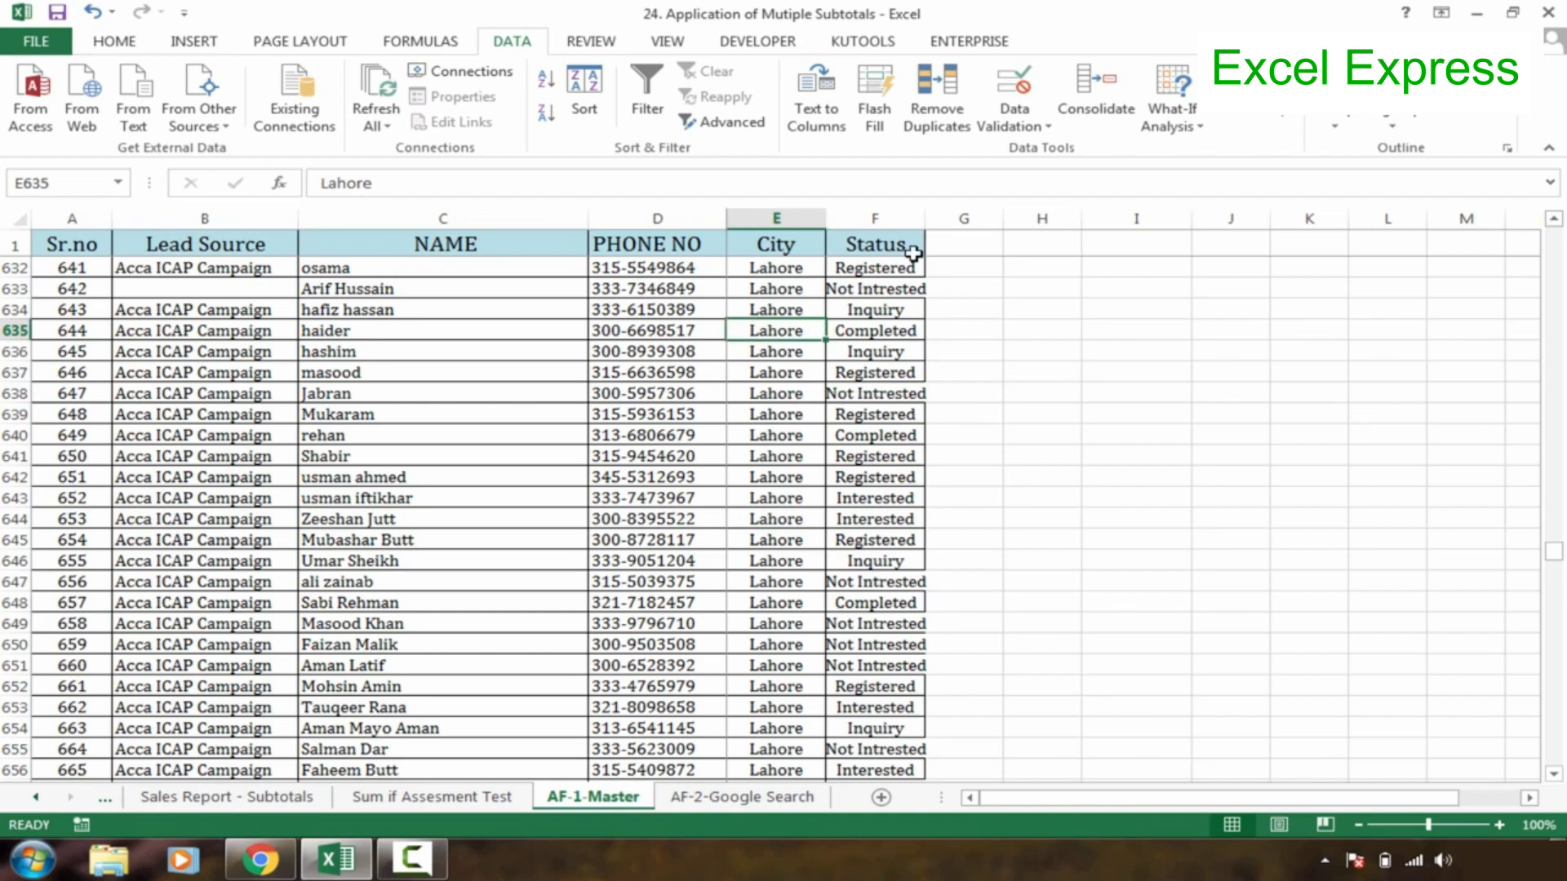
pyautogui.click(899, 344)
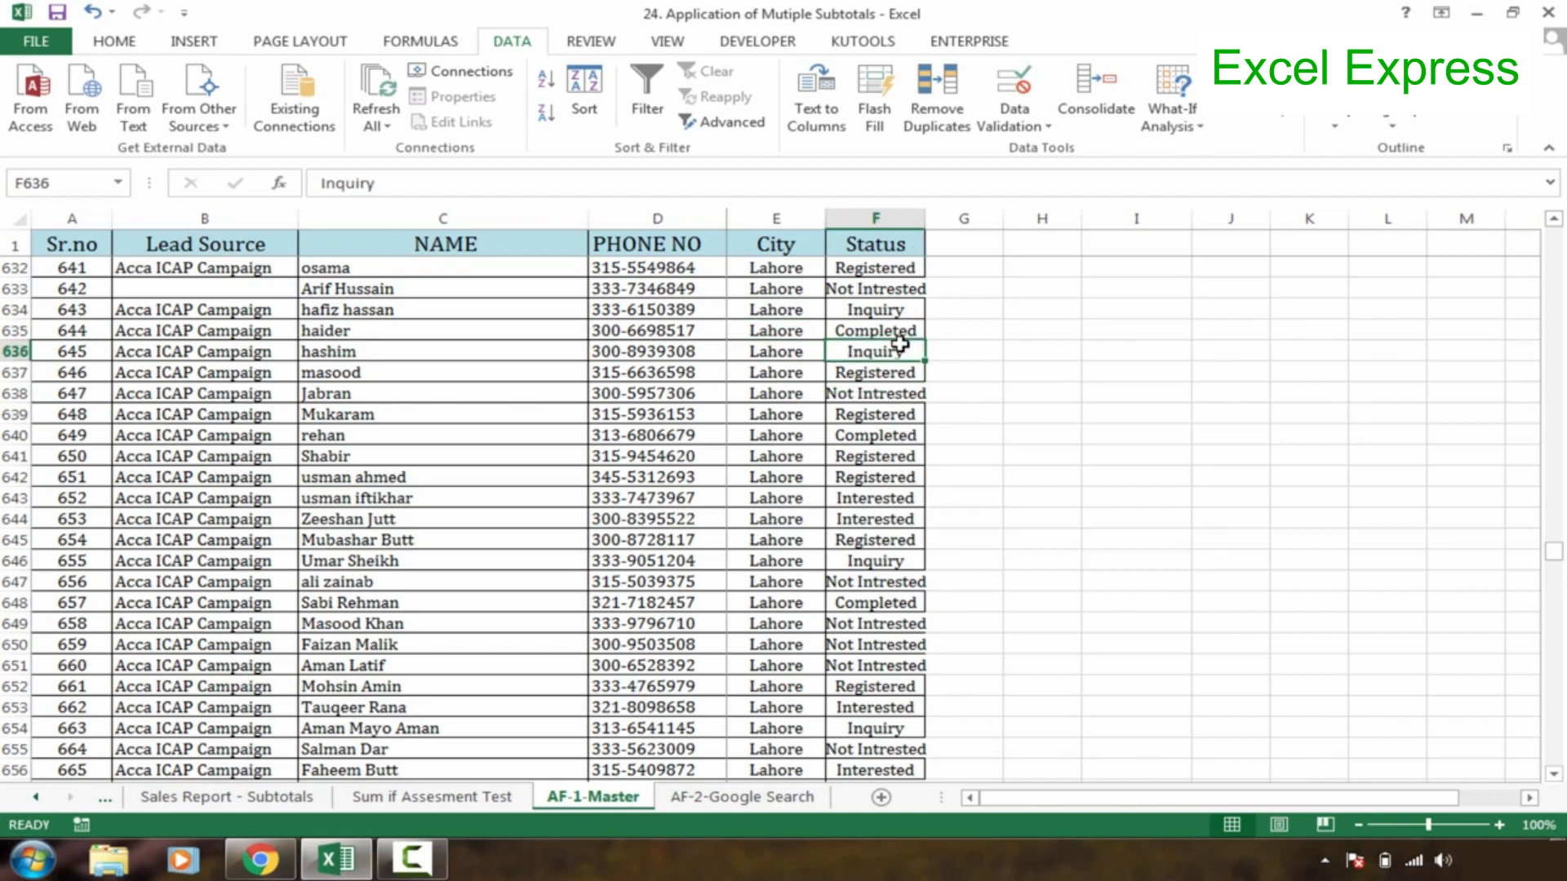
# Add filters to the header row from Sr.no to Status (A1:F1) on the AF-1-Master sheet.
pyautogui.click(882, 251)
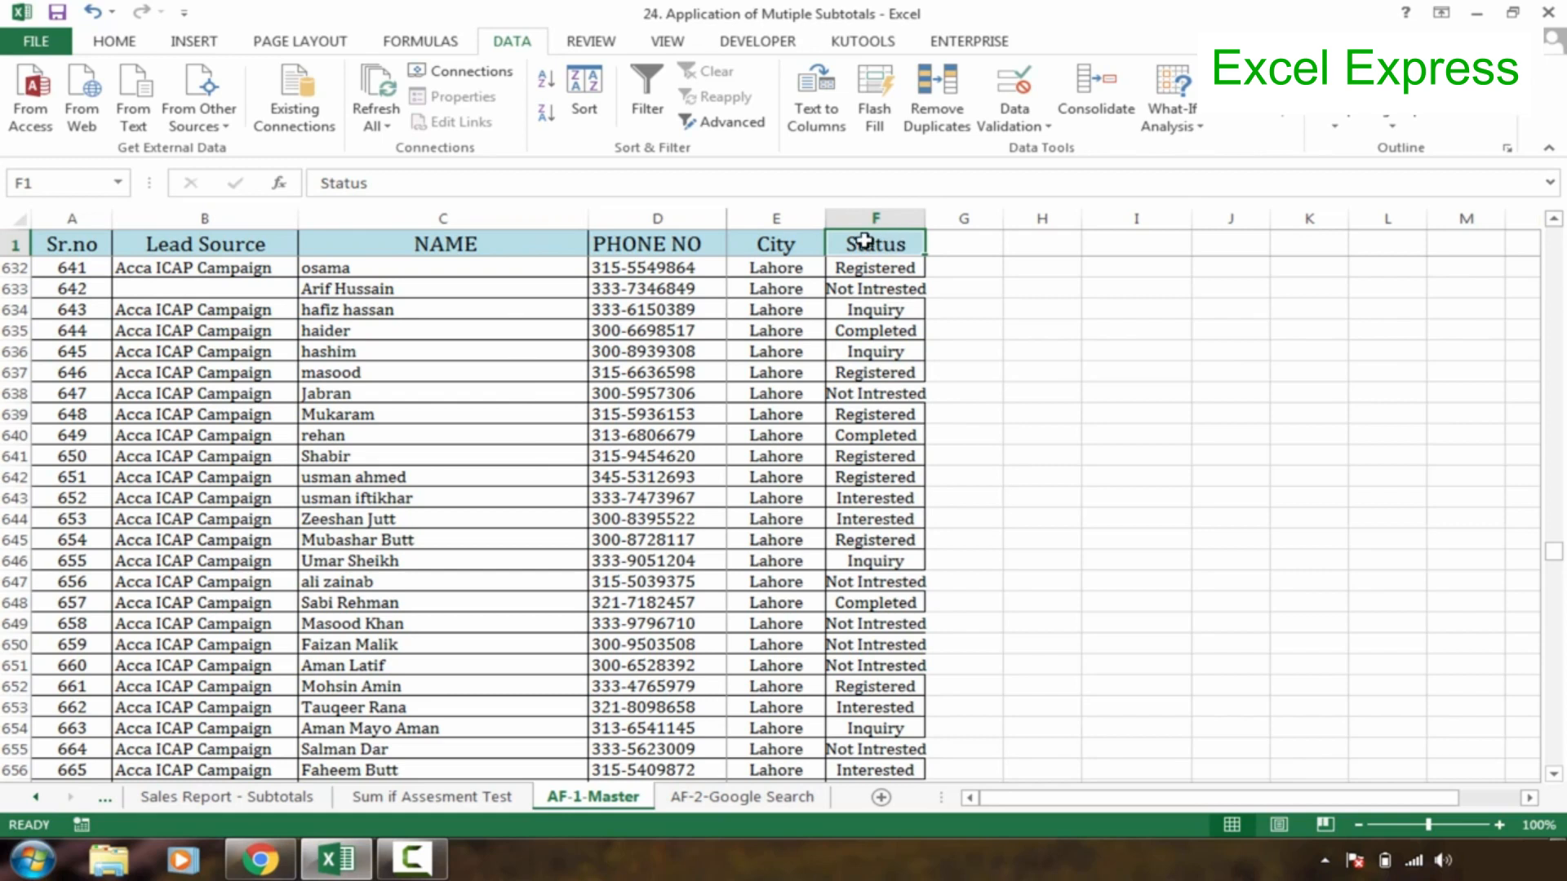
pyautogui.moveTo(59, 249); pyautogui.dragTo(917, 244)
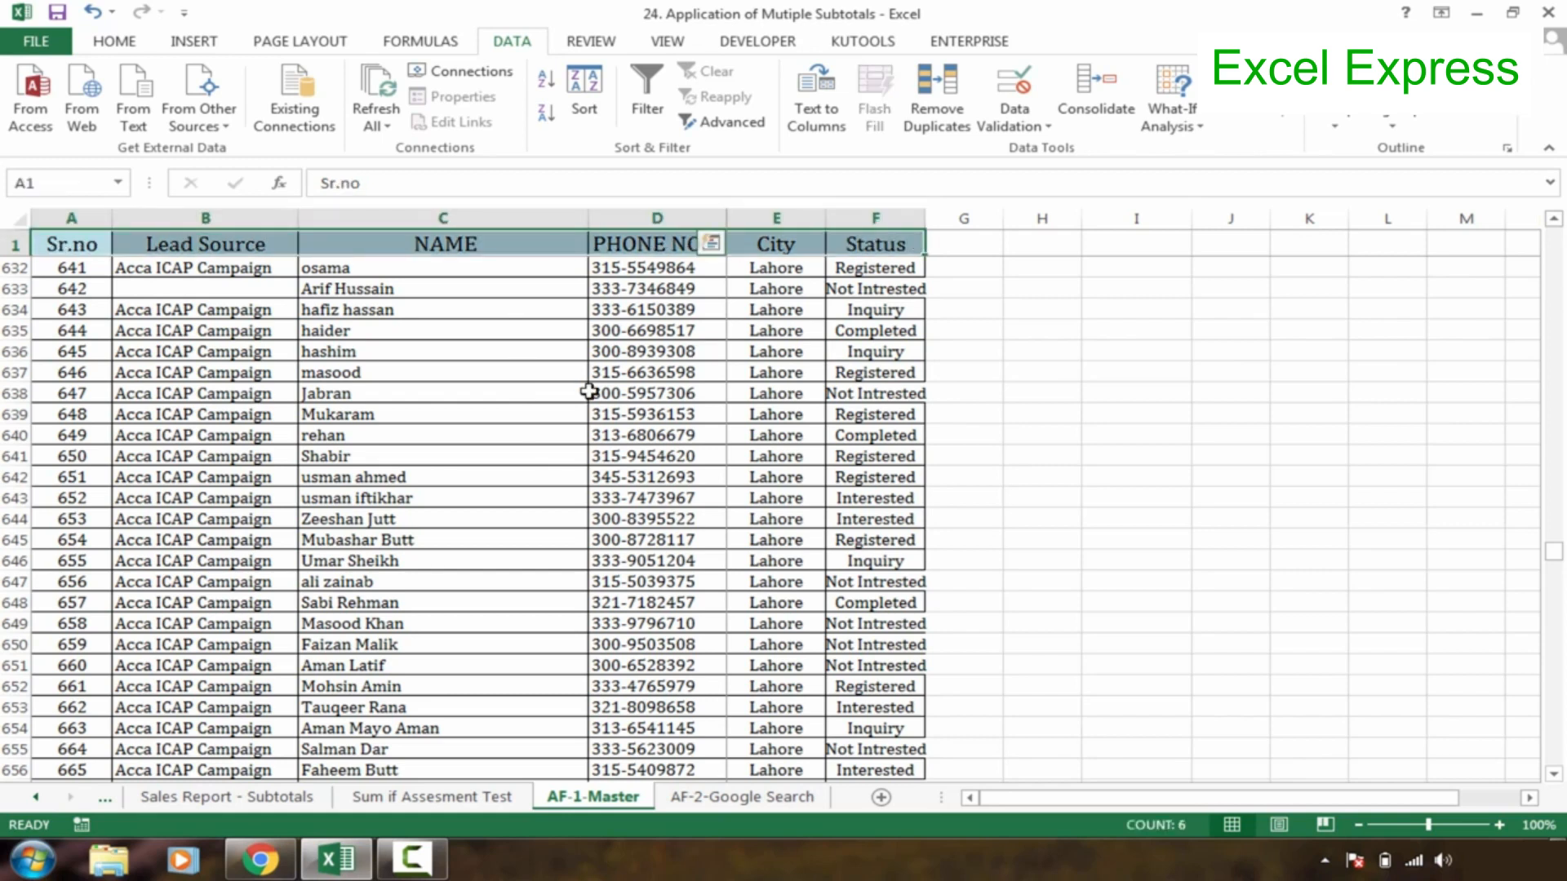
pyautogui.click(591, 393)
pyautogui.click(71, 242)
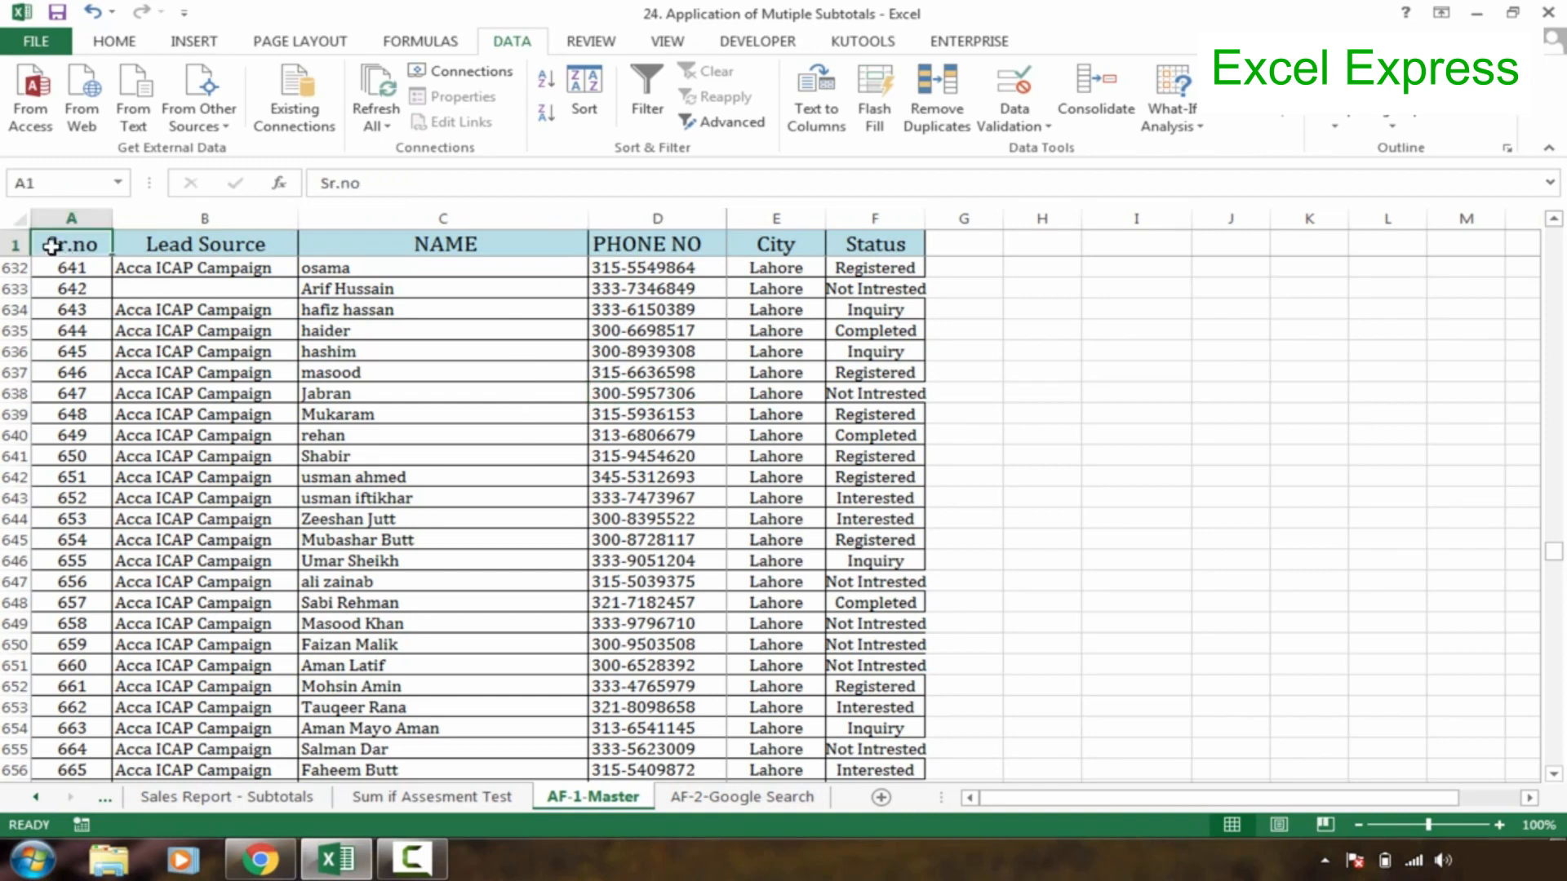
pyautogui.hotkey('ctrl', 'shift', 'Right')
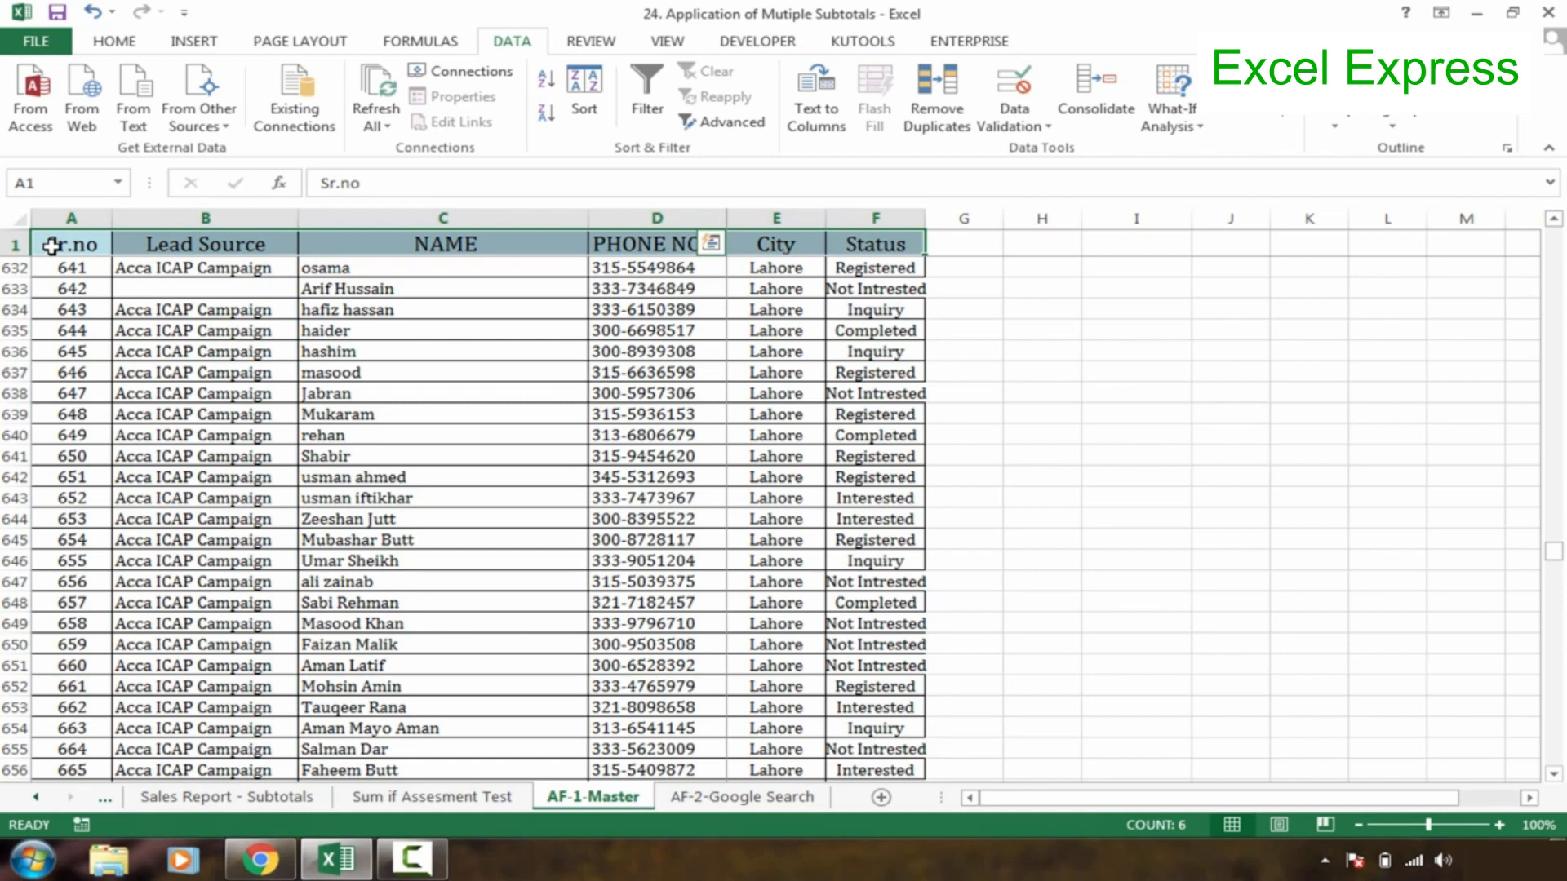
pyautogui.hotkey('alt', 'h')
pyautogui.press('s')
pyautogui.press('f')
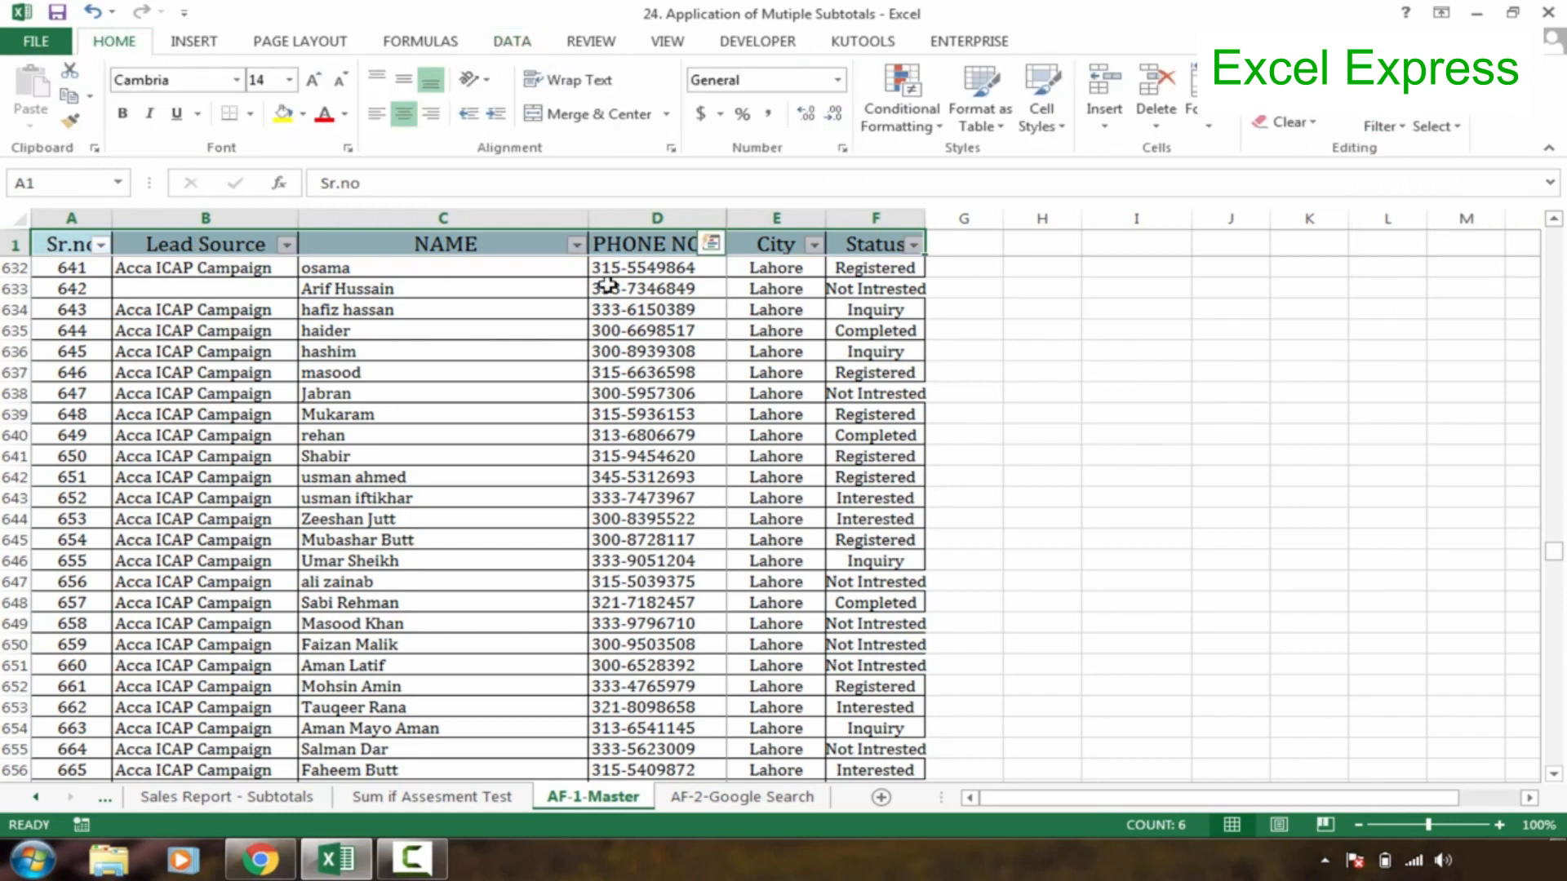
pyautogui.click(743, 306)
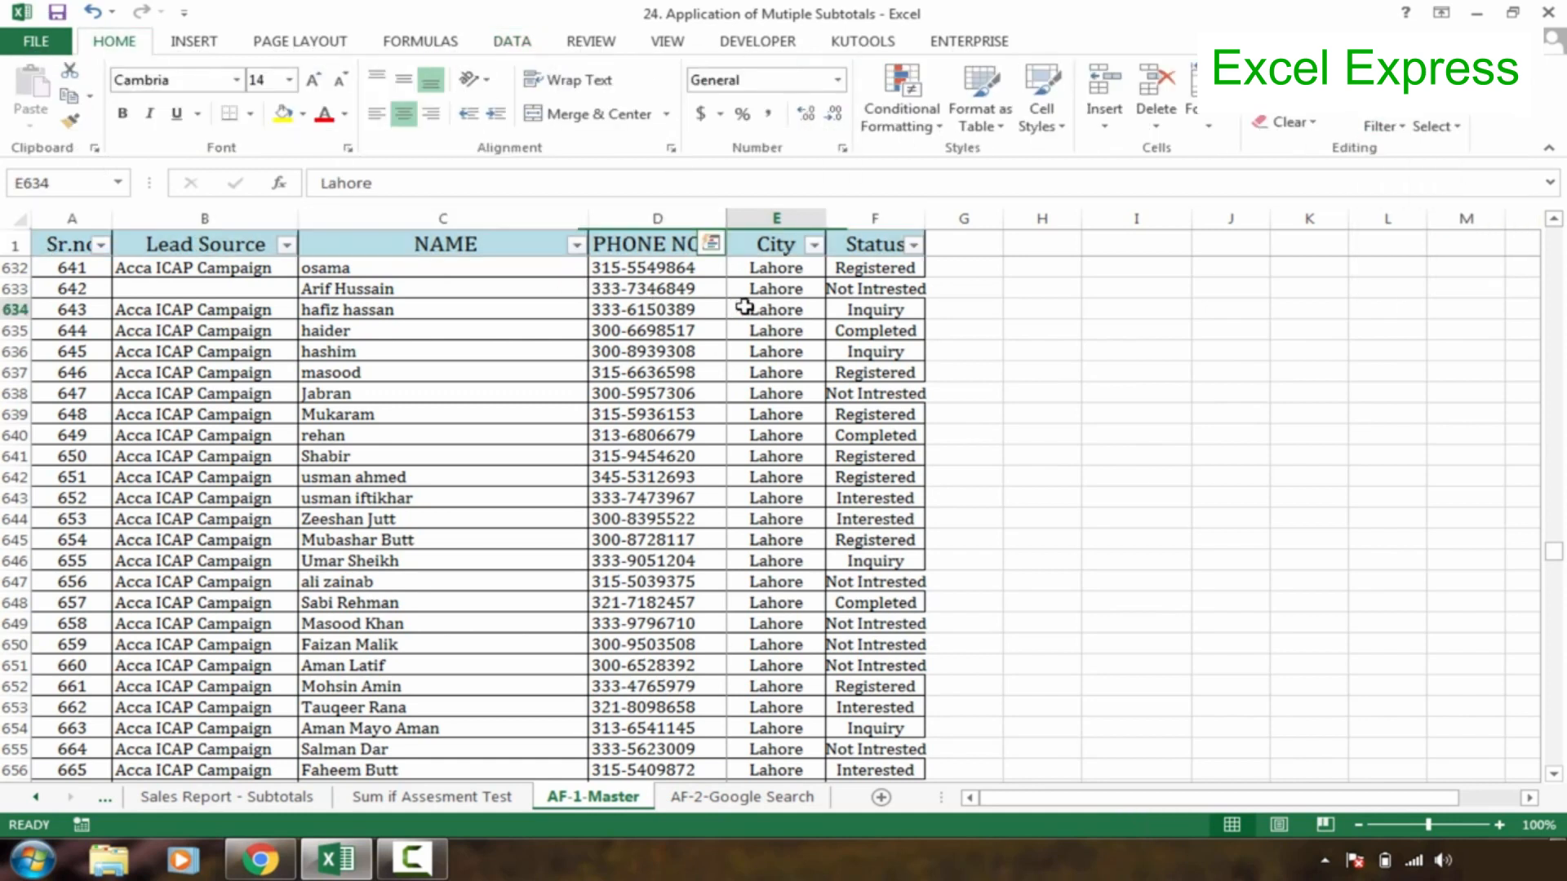
# Filter the City column to show only Faislabad and go up to the first matching record.
pyautogui.click(814, 245)
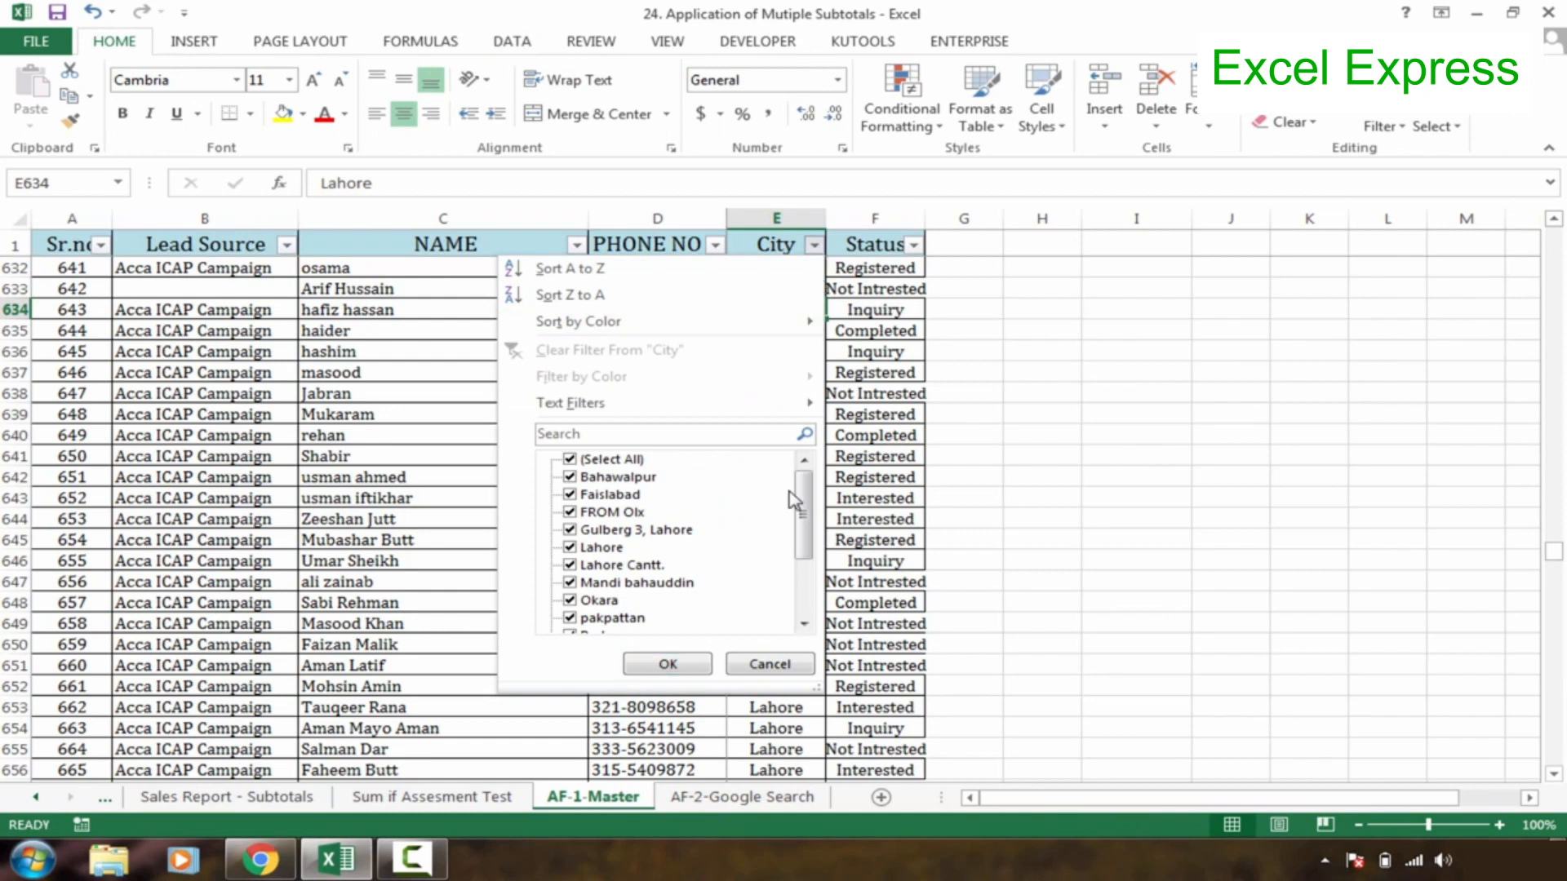
pyautogui.click(605, 460)
pyautogui.moveTo(803, 529)
pyautogui.mouseDown()
pyautogui.moveTo(808, 586)
pyautogui.moveTo(805, 529)
pyautogui.mouseUp()
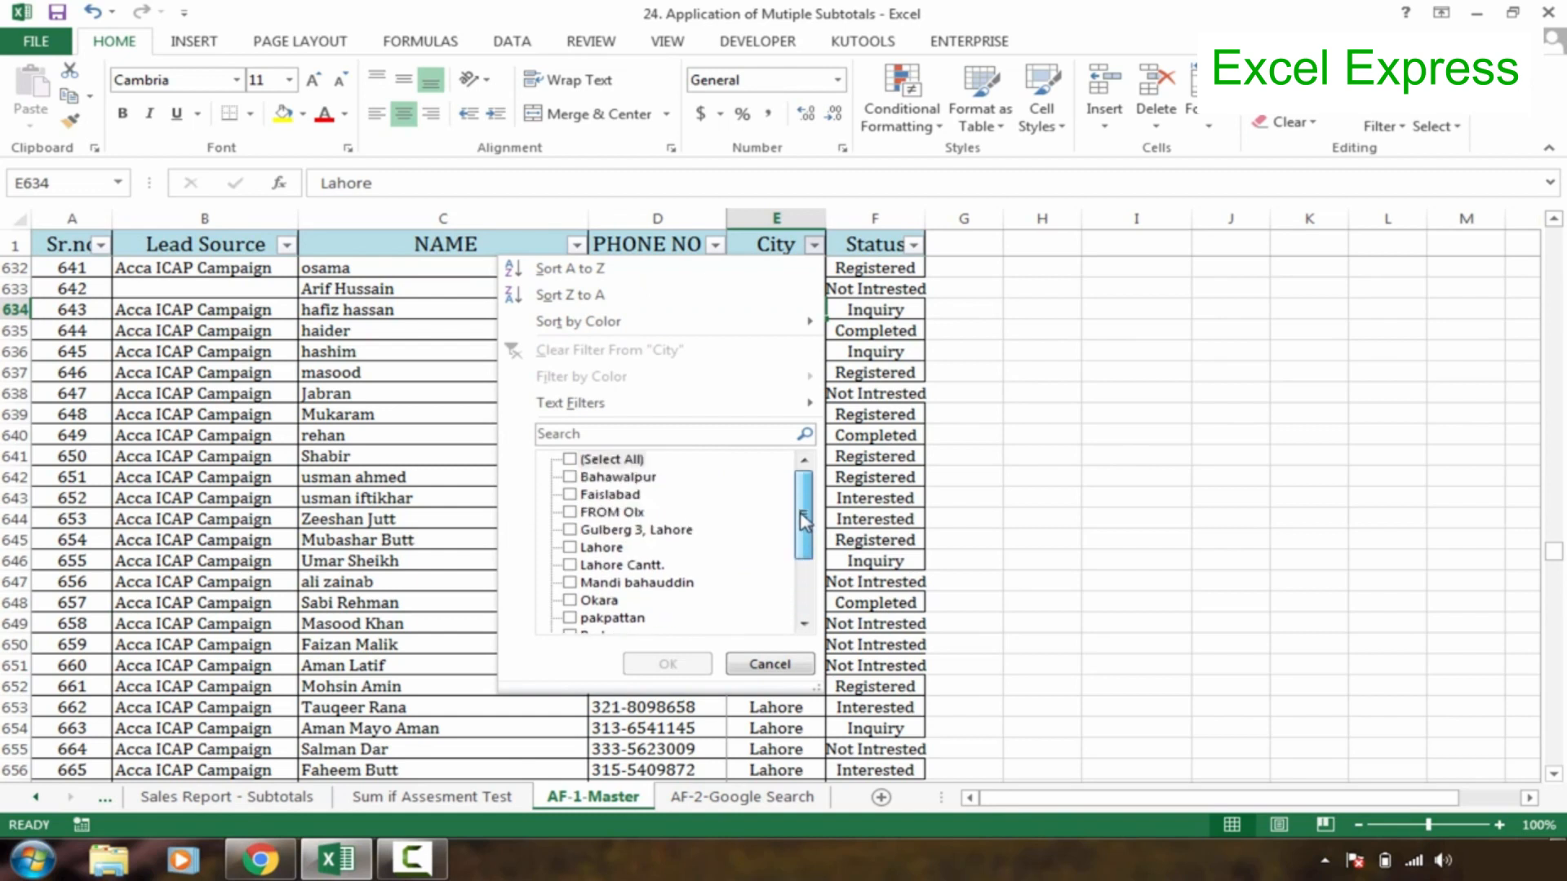
pyautogui.click(608, 497)
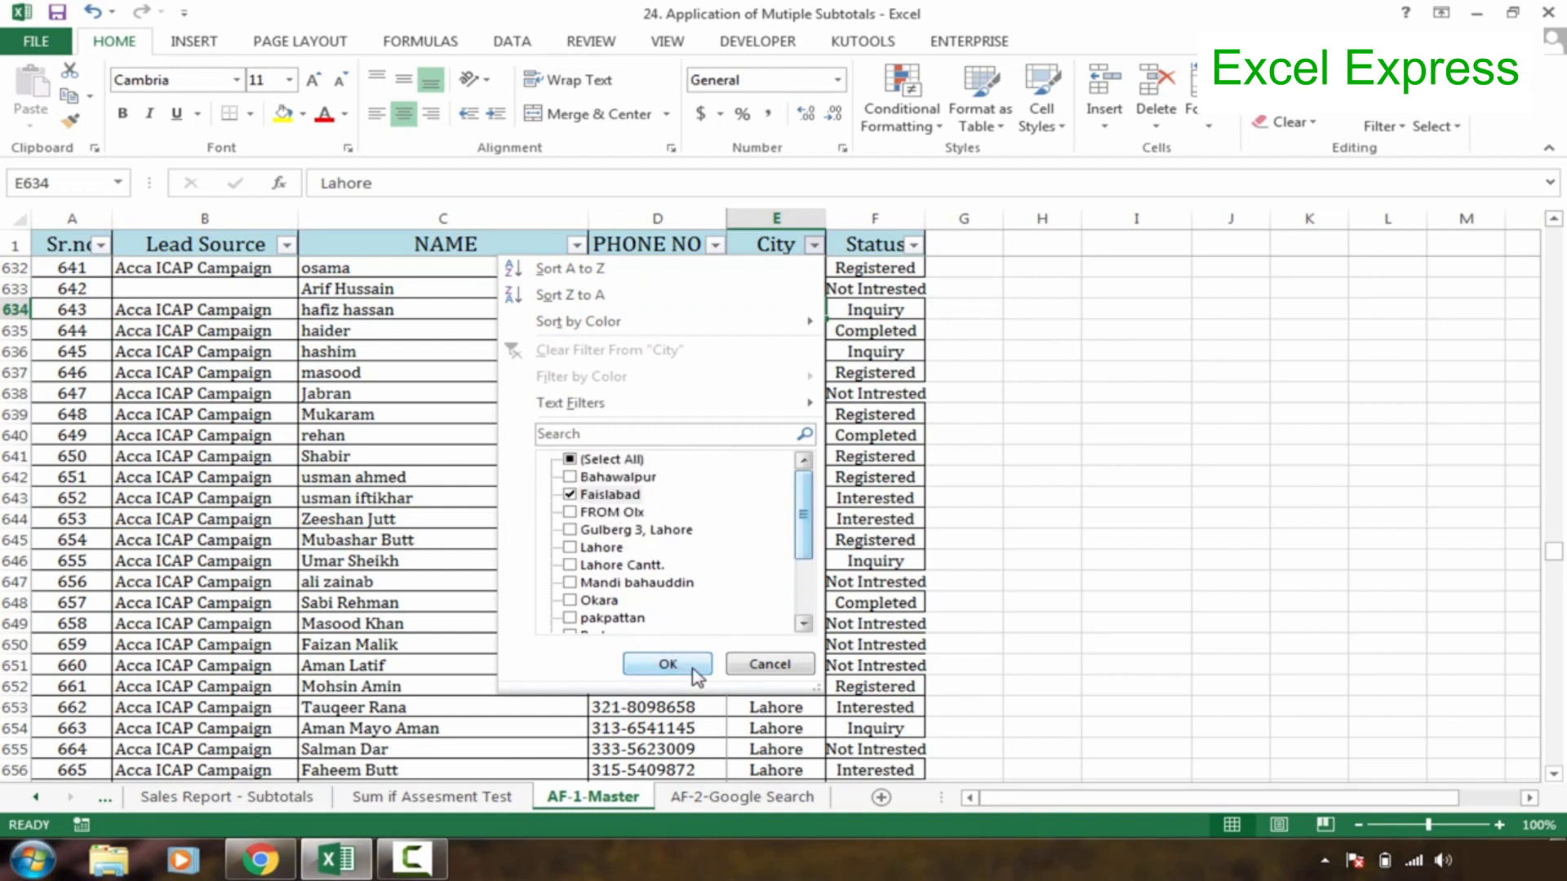
pyautogui.click(668, 664)
pyautogui.click(806, 418)
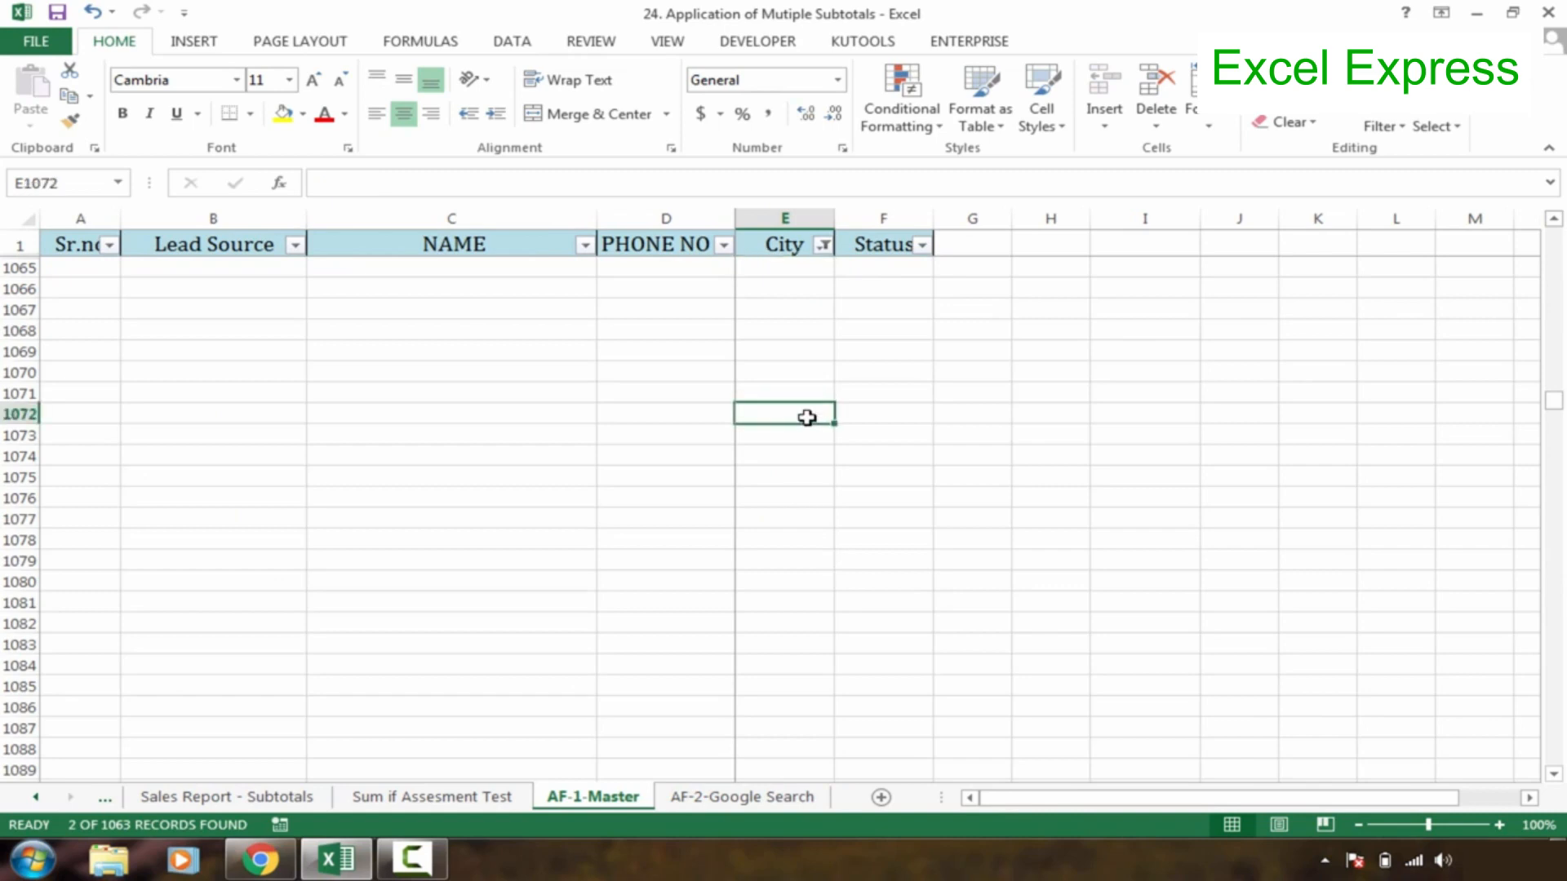
pyautogui.hotkey('ctrl', 'Up')
pyautogui.hotkey('ctrl', 'Up')
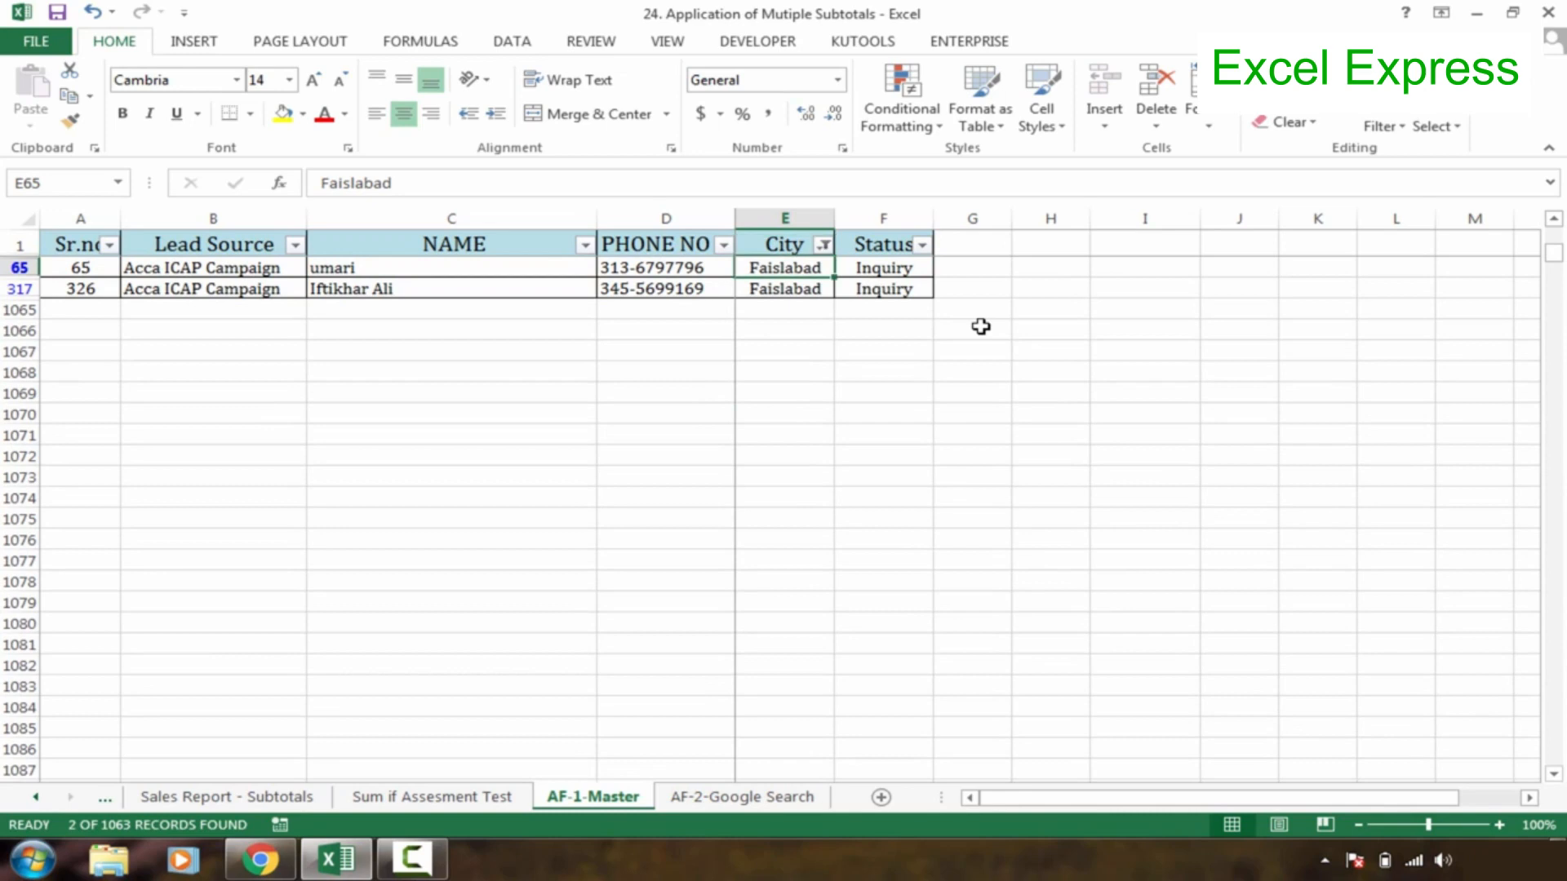
# Change the City filter from Faislabad to Bahawalpur and look at the Status of the matching records.
pyautogui.click(823, 245)
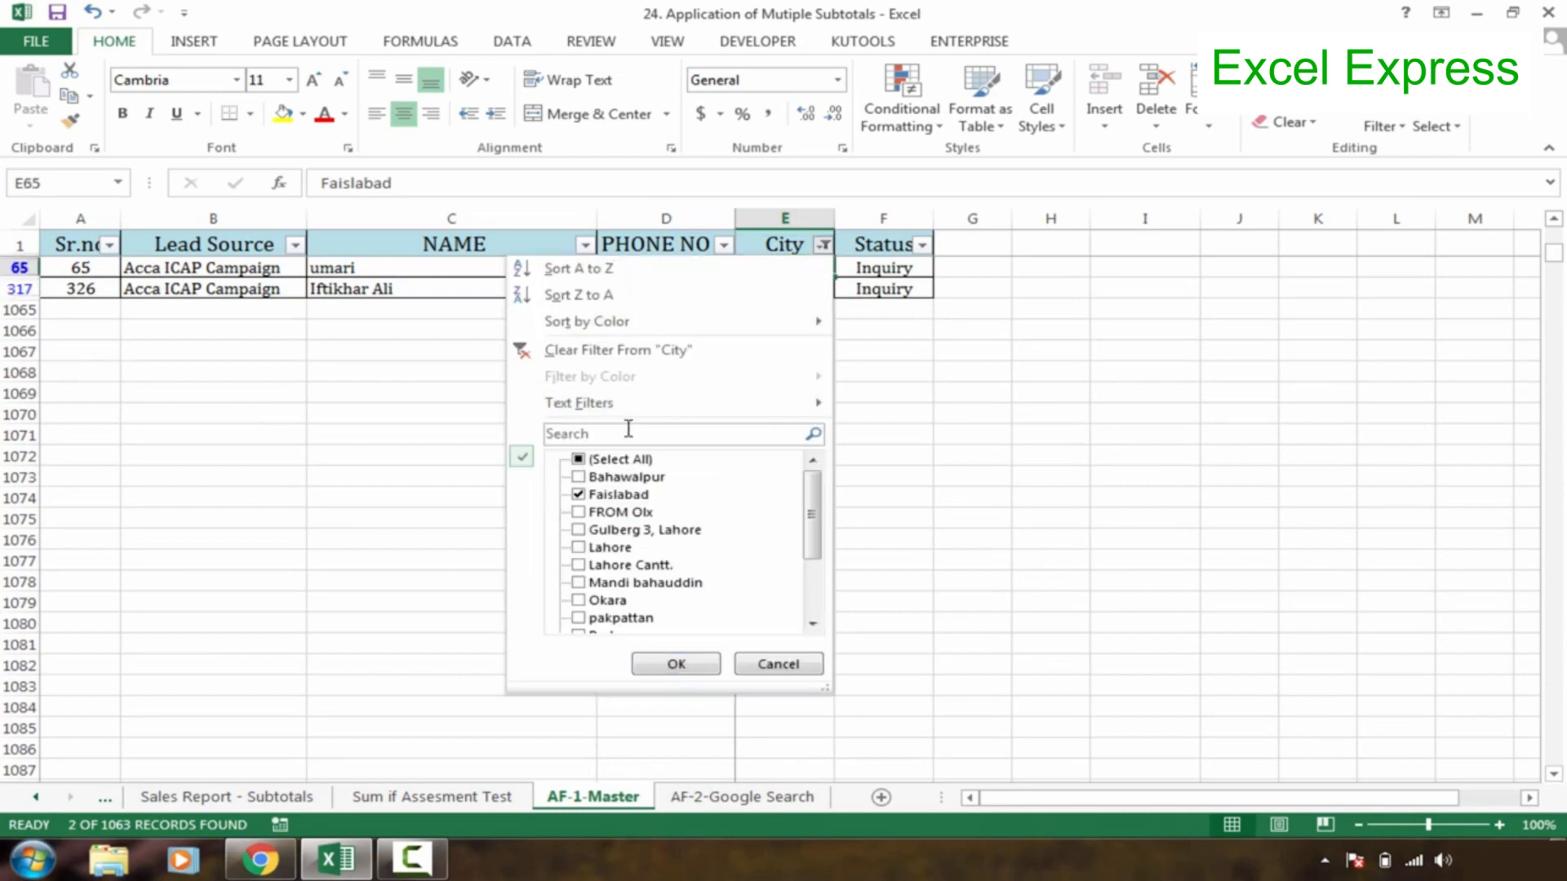
pyautogui.click(578, 494)
pyautogui.click(581, 477)
pyautogui.click(705, 664)
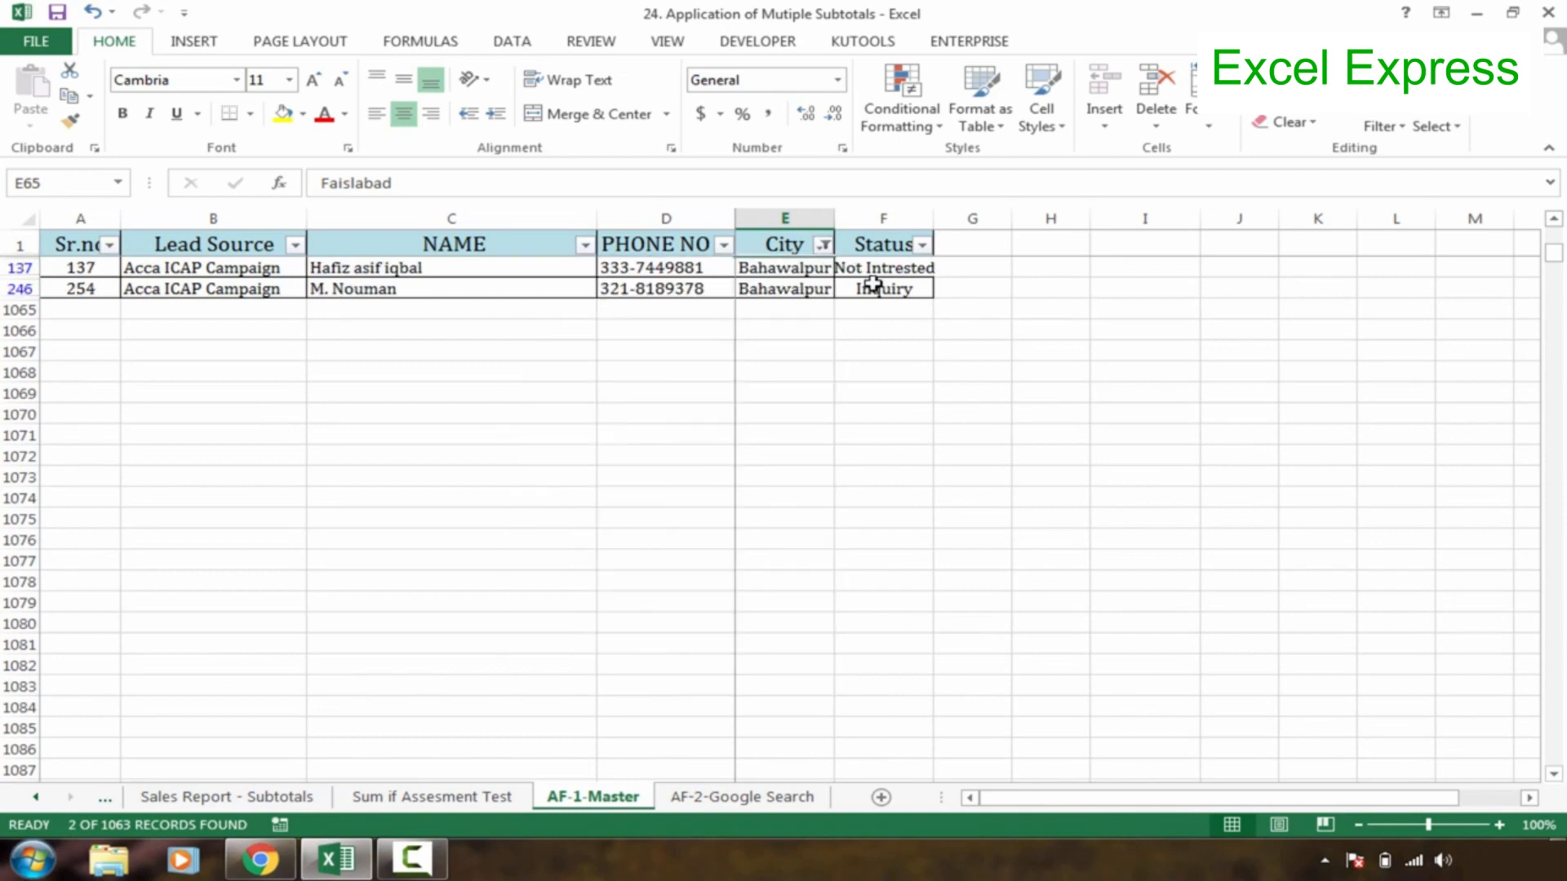
pyautogui.click(844, 283)
# Clear the filter from the City column and return to the entries in the Name column.
pyautogui.click(823, 244)
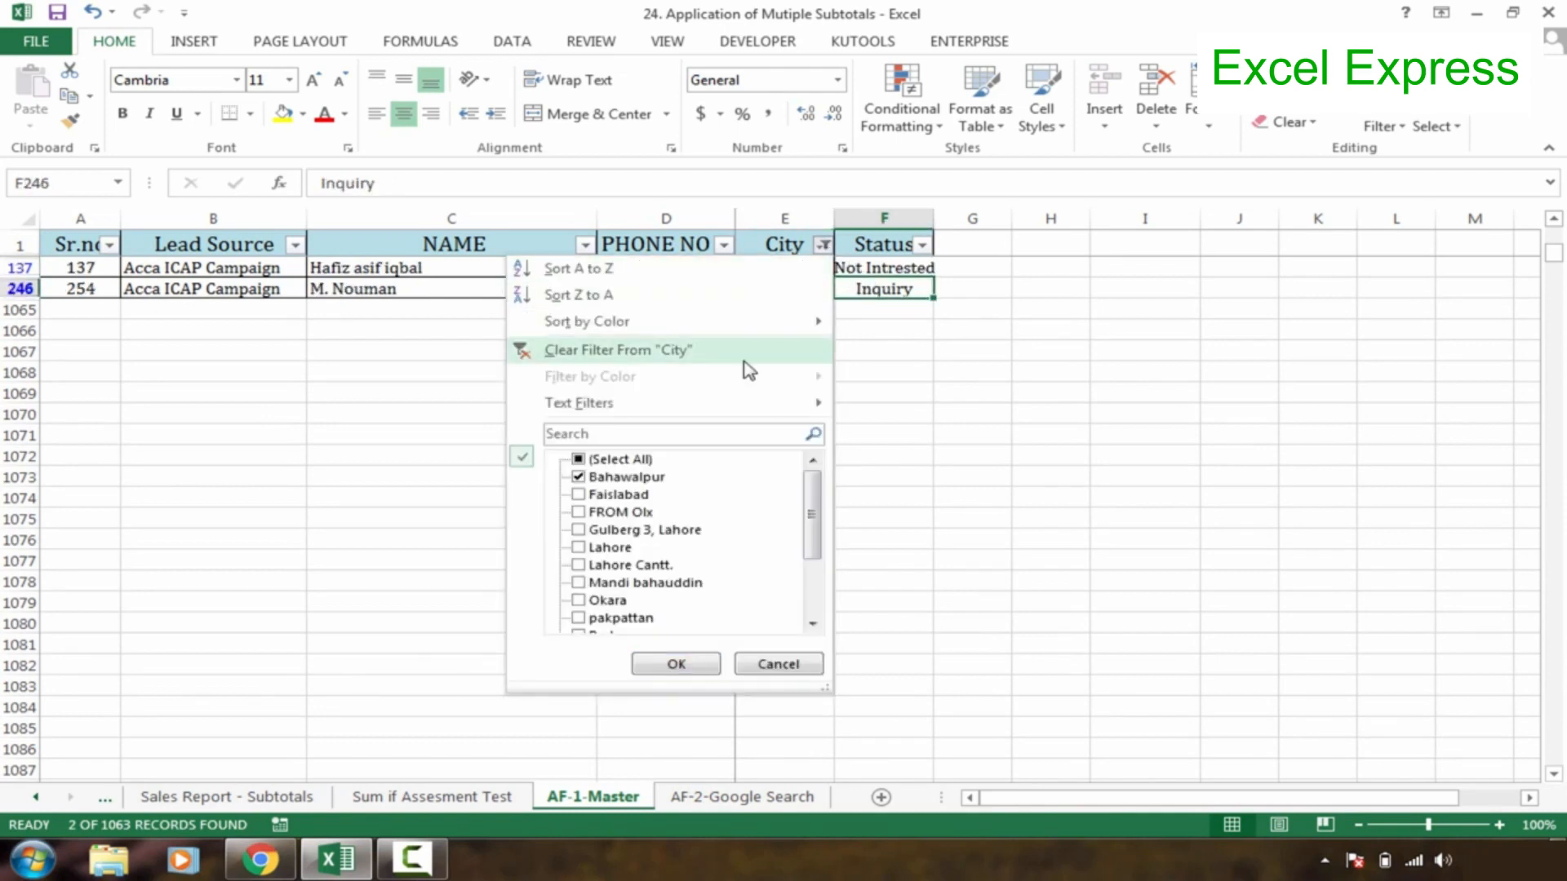
pyautogui.click(745, 361)
pyautogui.click(600, 333)
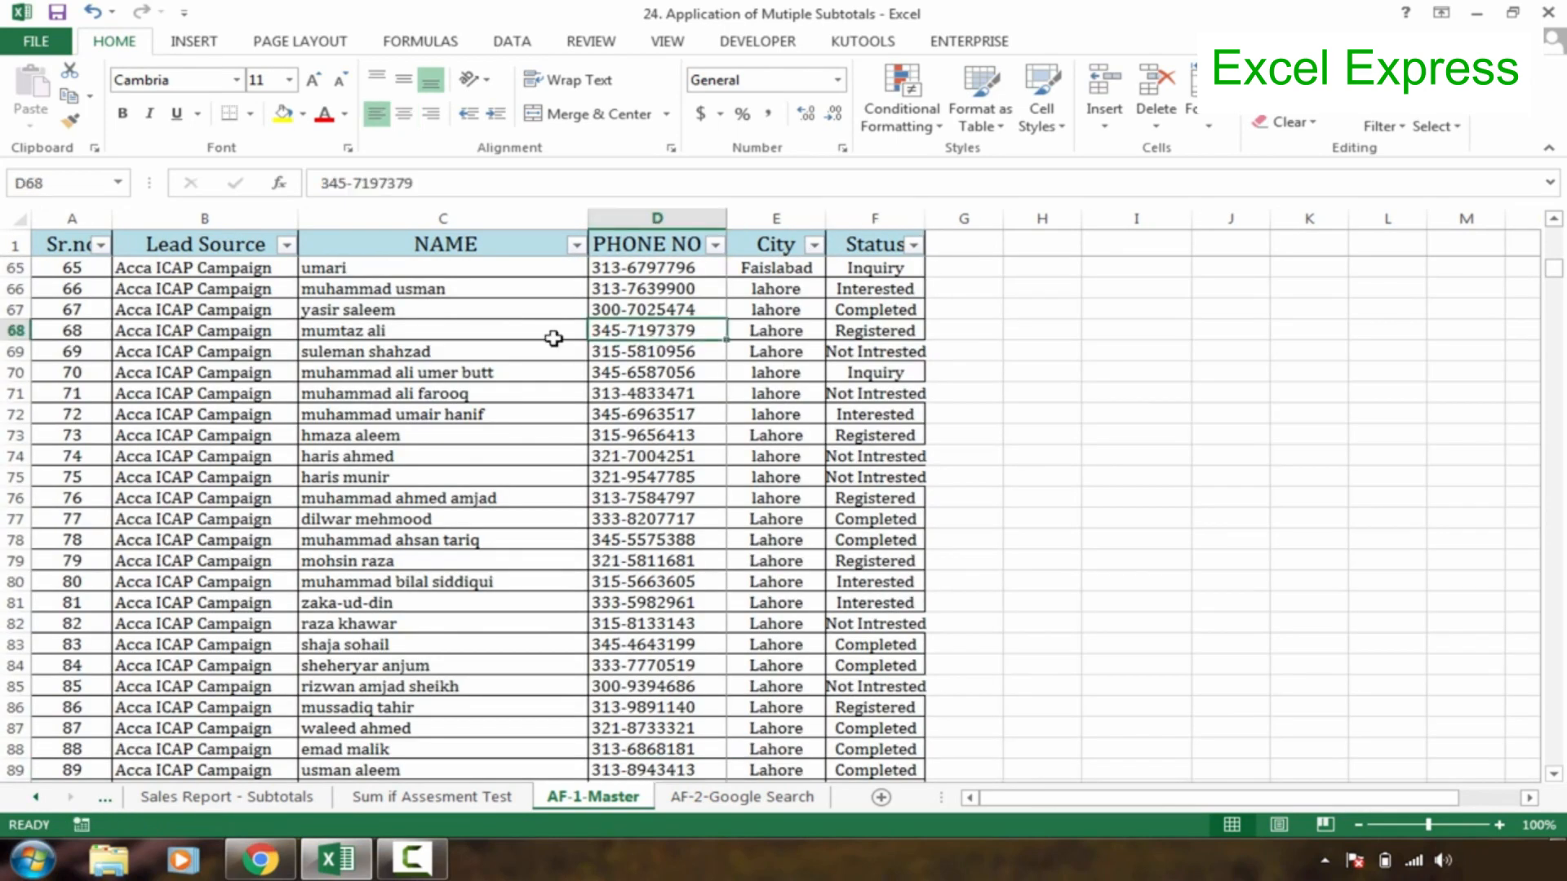
pyautogui.click(512, 331)
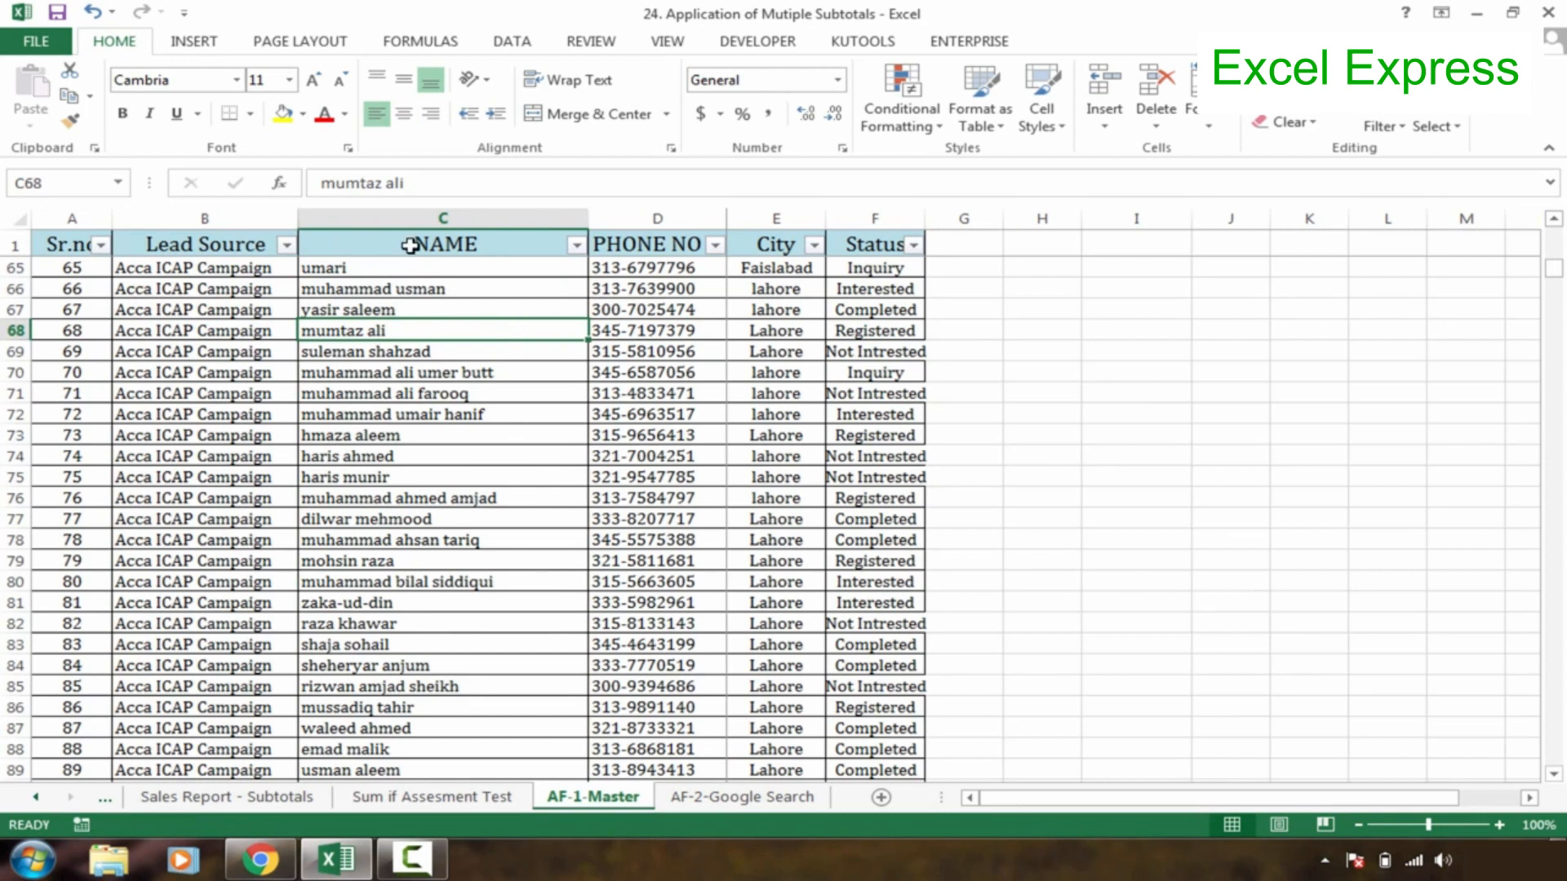
pyautogui.click(496, 393)
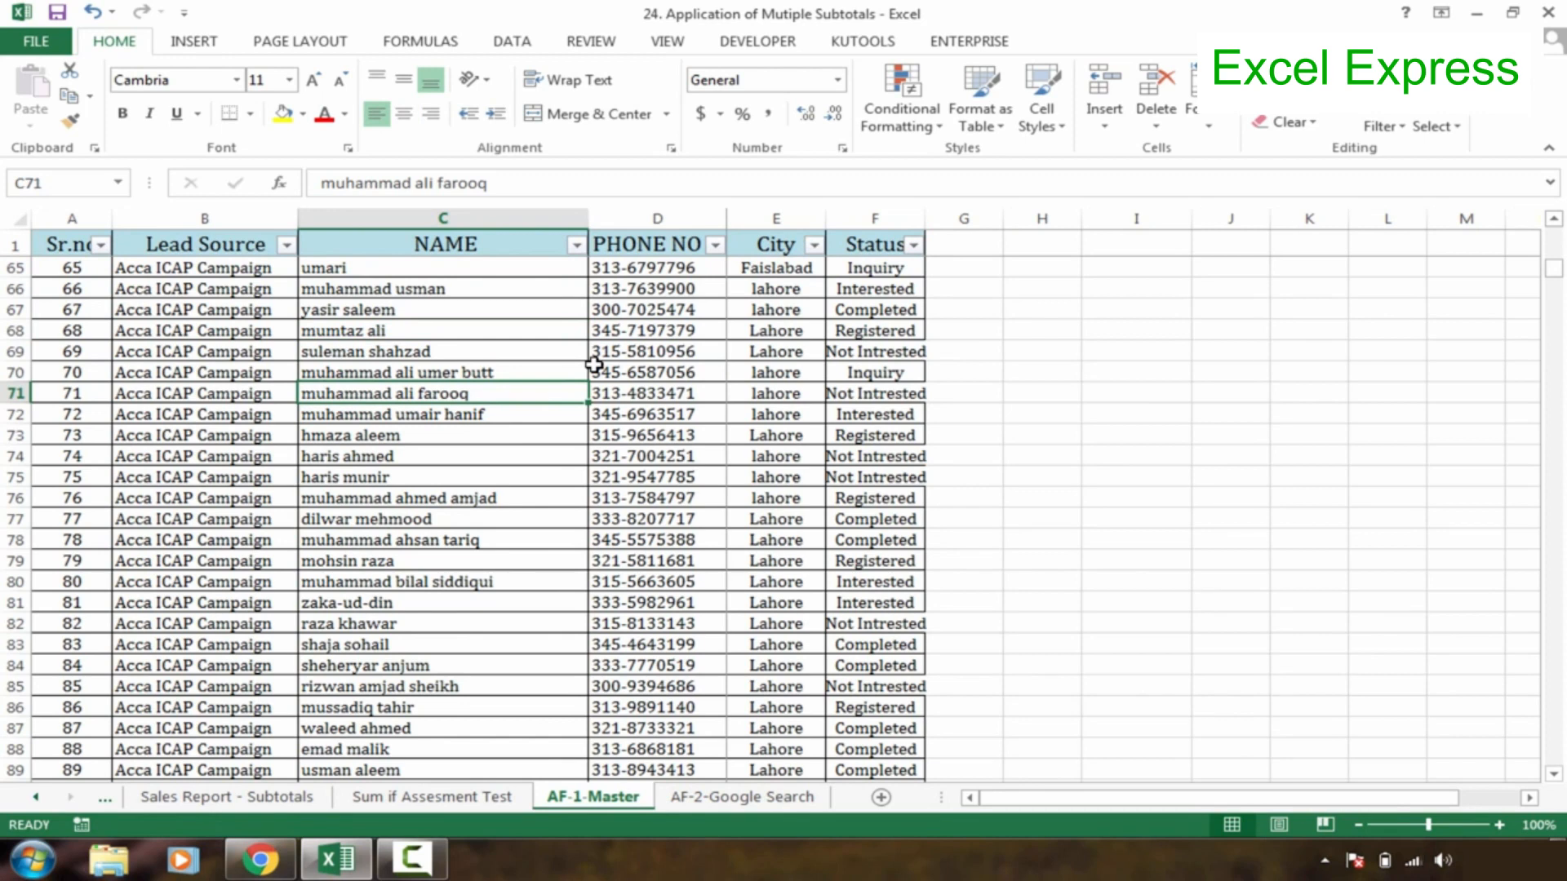
# Examine the blank area beneath the Google logo on the AF-2-Google Search sheet, around rows 11 and 12.
pyautogui.click(729, 798)
pyautogui.moveTo(355, 438); pyautogui.dragTo(1282, 478)
pyautogui.click(419, 478)
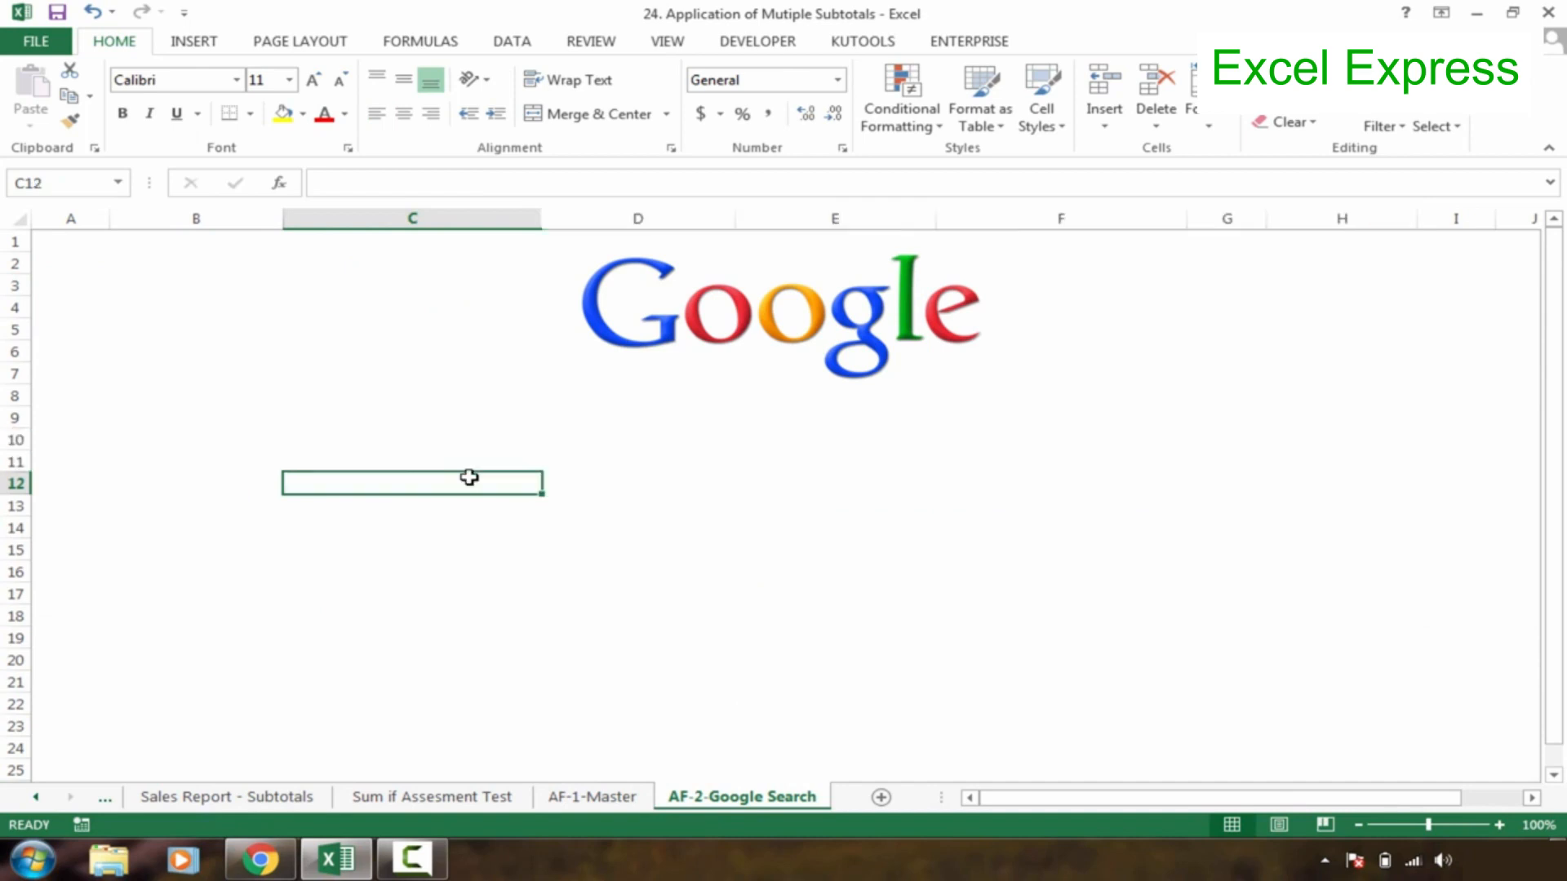
pyautogui.click(649, 485)
pyautogui.click(816, 485)
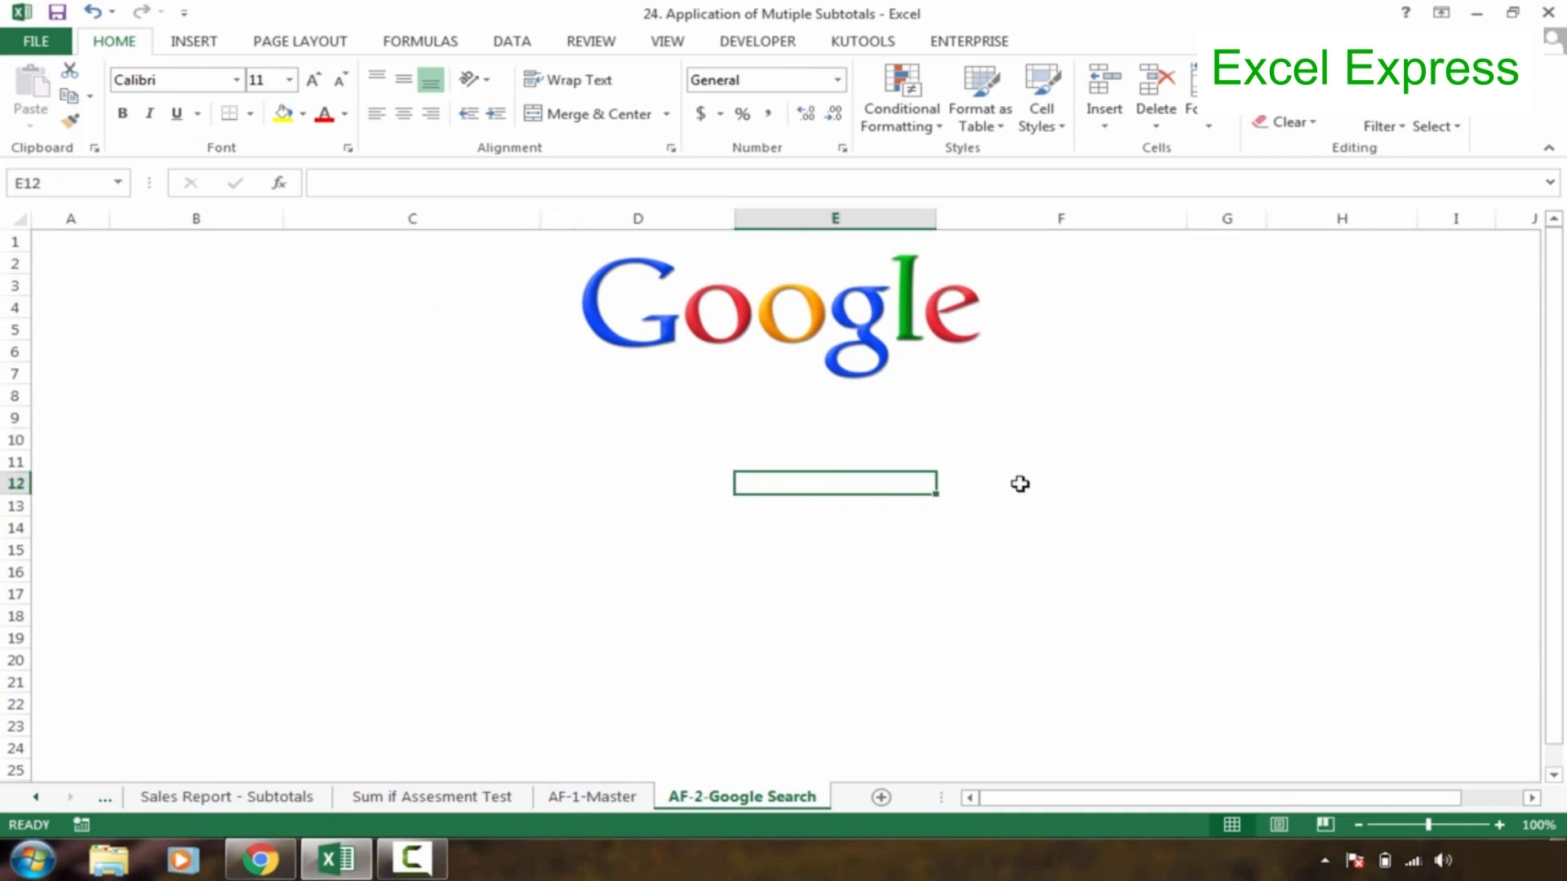
pyautogui.click(1036, 484)
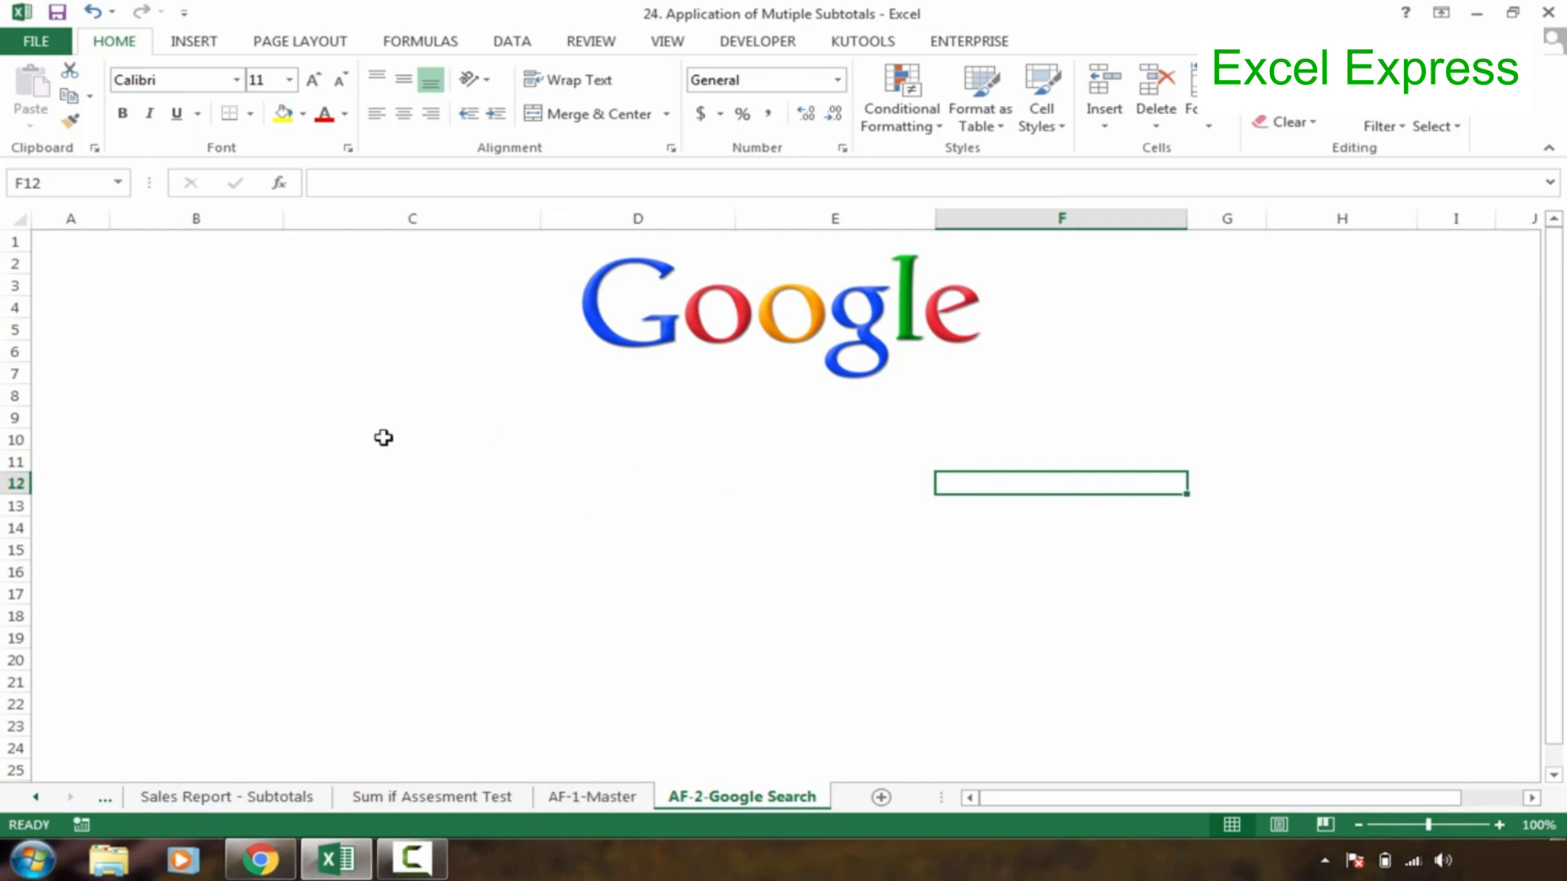
pyautogui.click(694, 488)
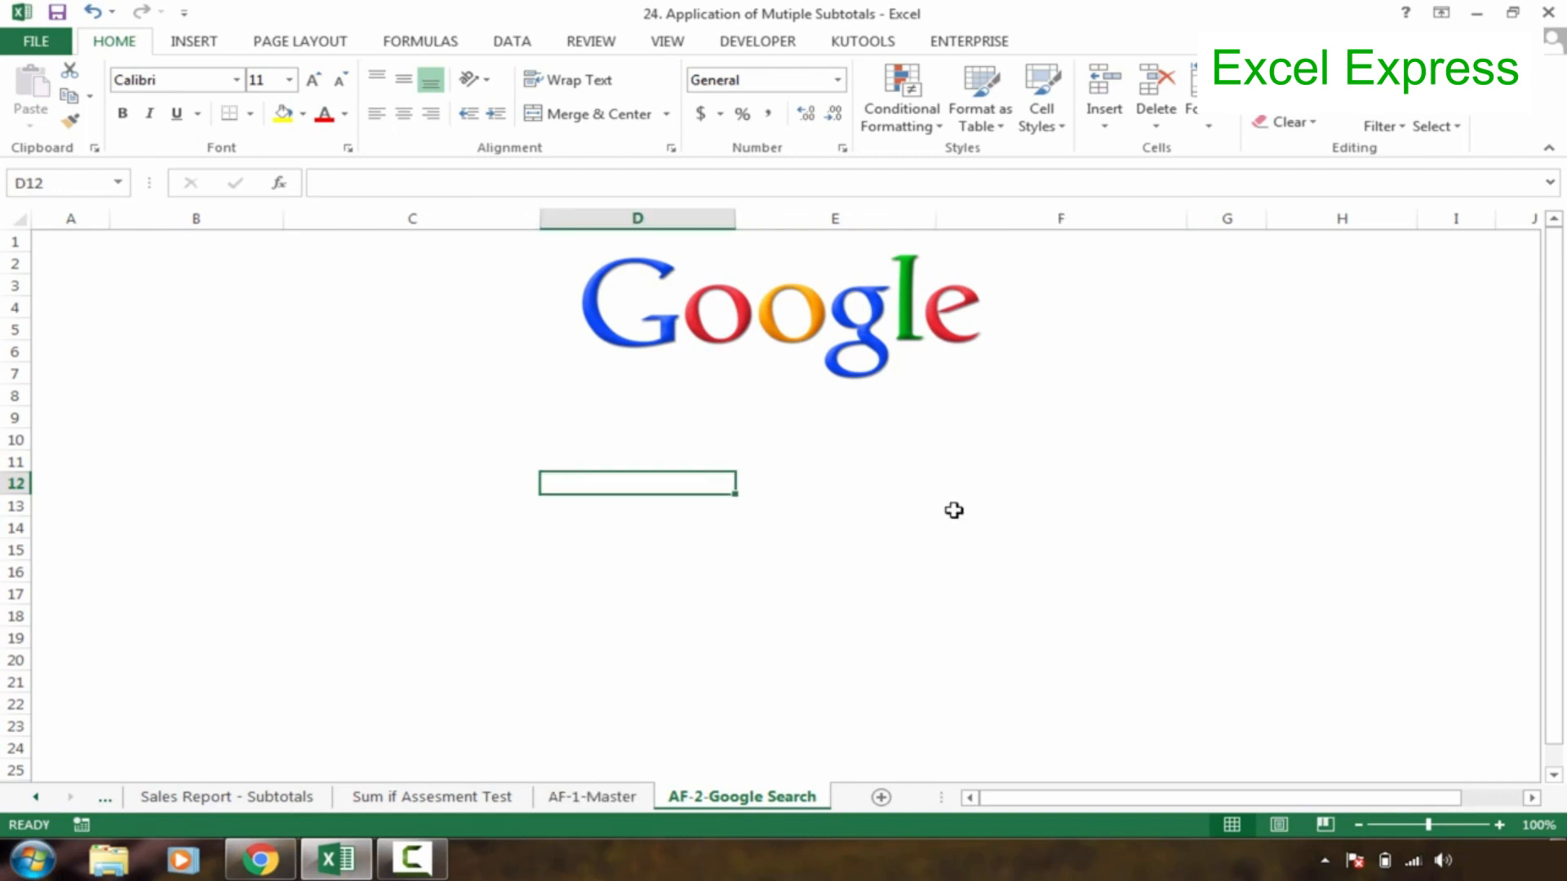
pyautogui.click(1296, 479)
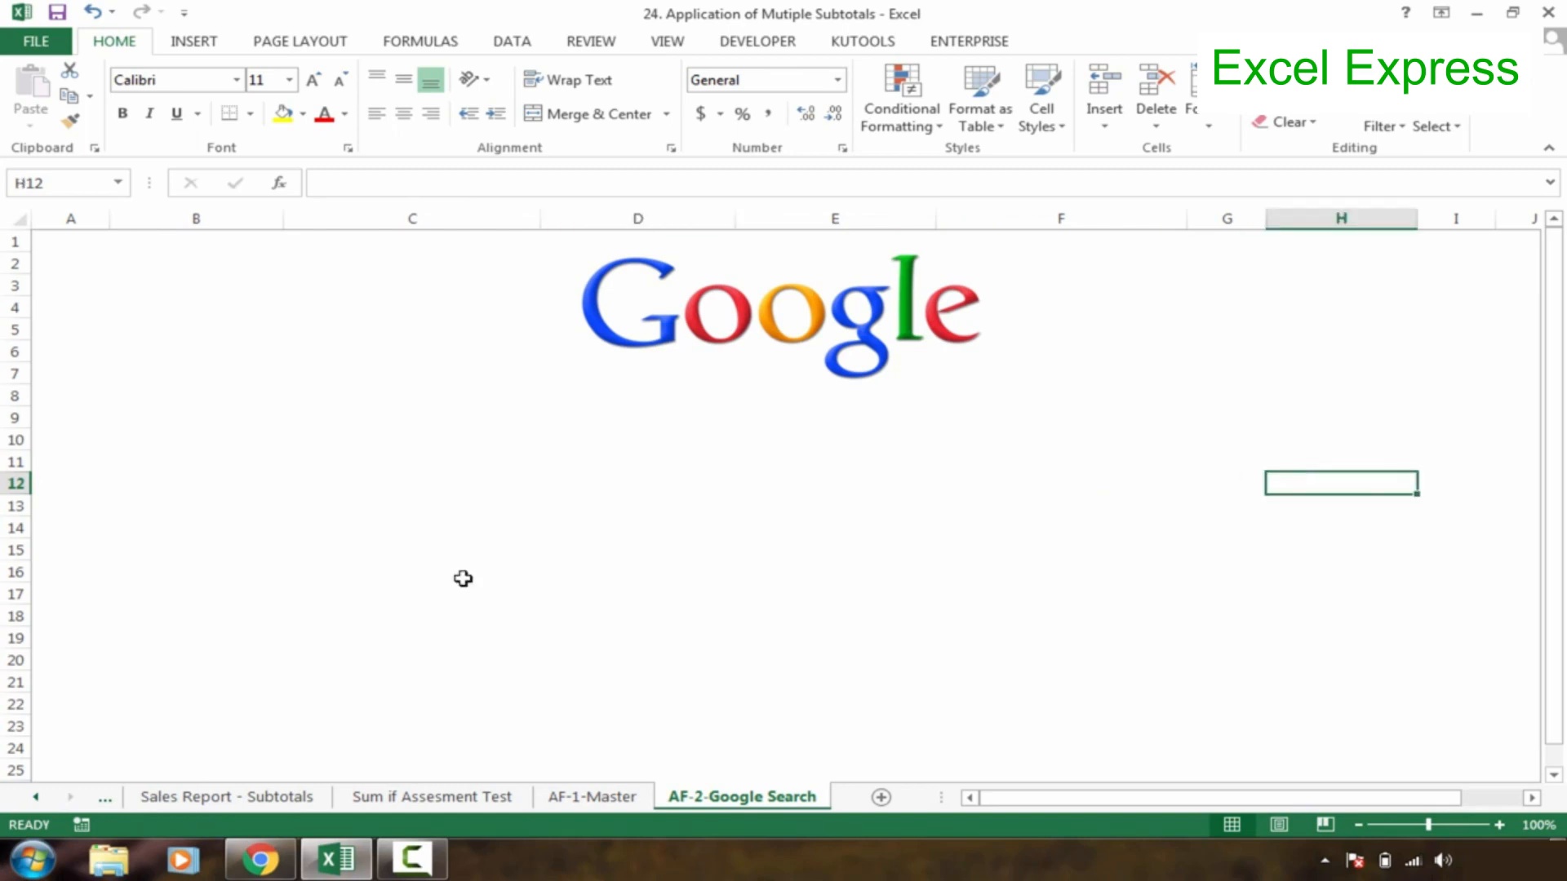
pyautogui.click(593, 797)
pyautogui.click(690, 797)
pyautogui.click(435, 462)
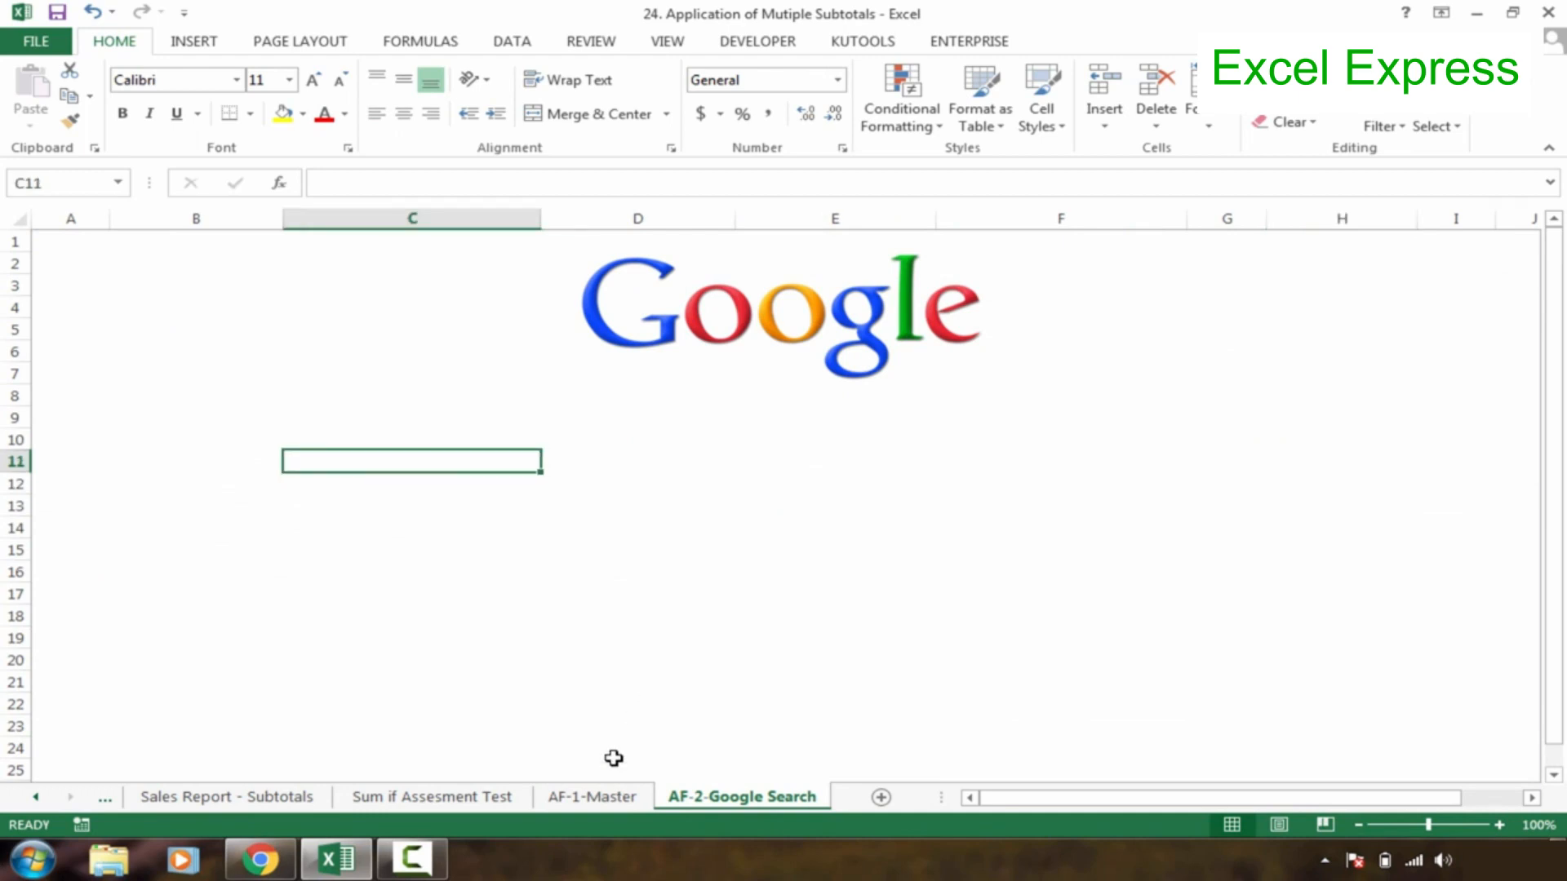
# Select the whole lead list with its headers on the AF-1-Master sheet and name the range db.
pyautogui.click(608, 808)
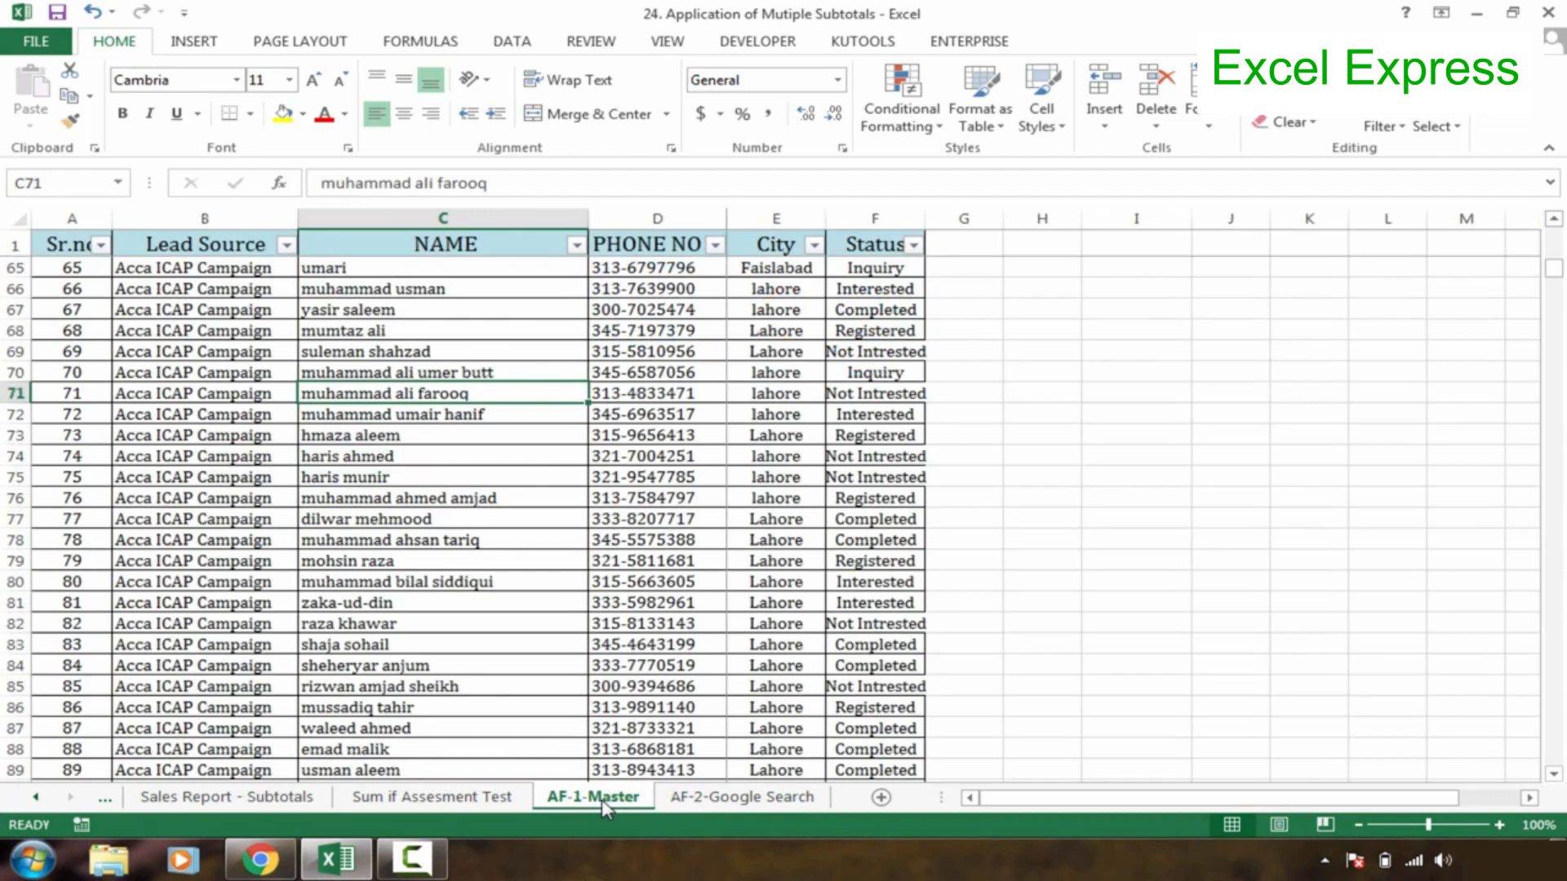
pyautogui.click(349, 292)
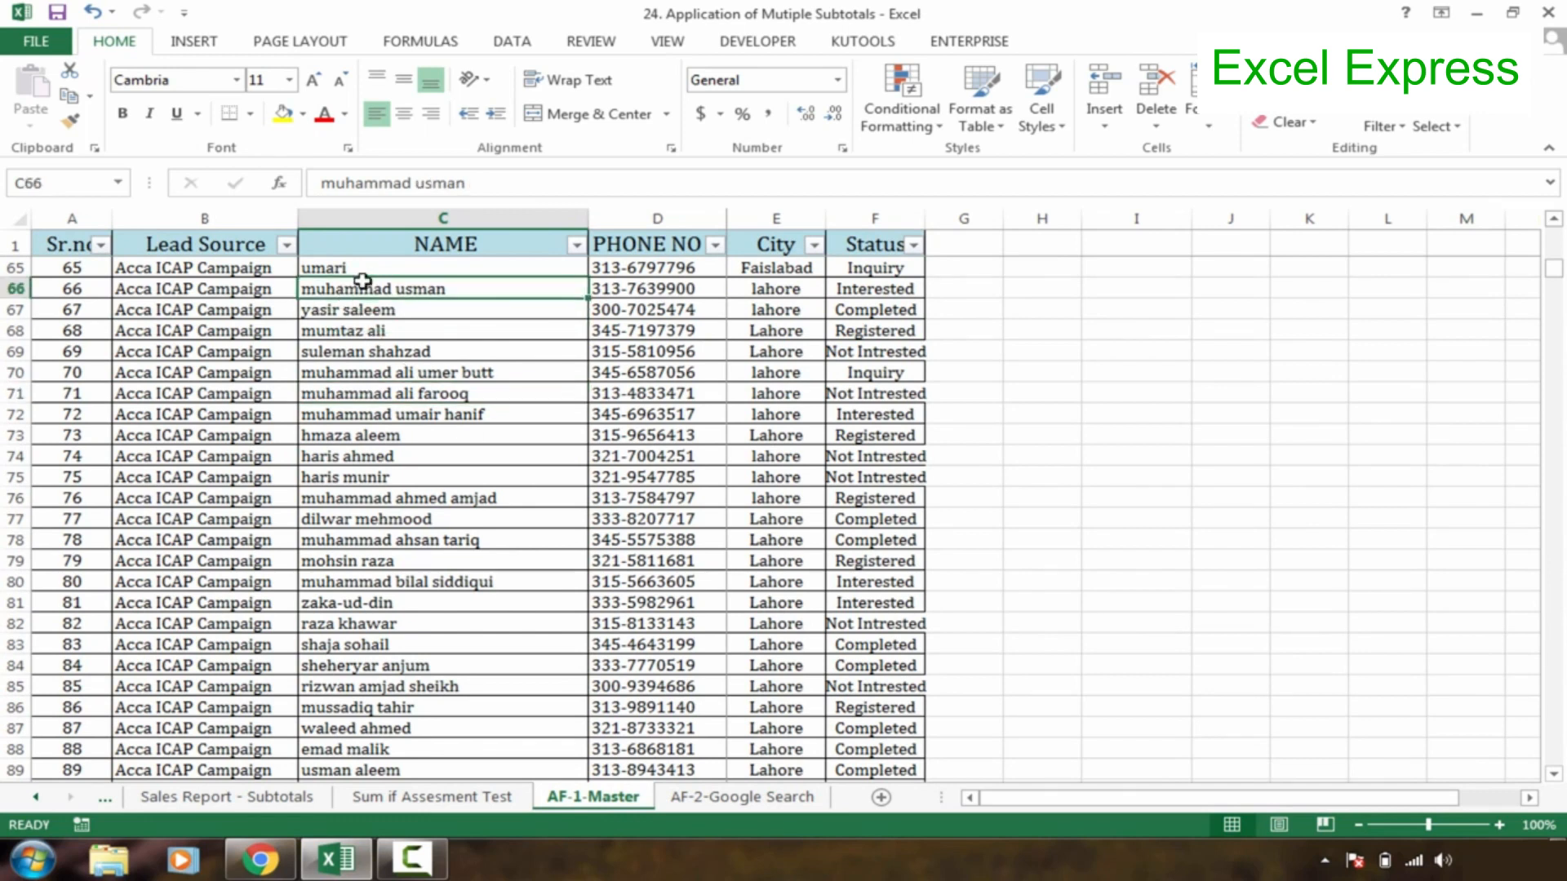
pyautogui.click(394, 255)
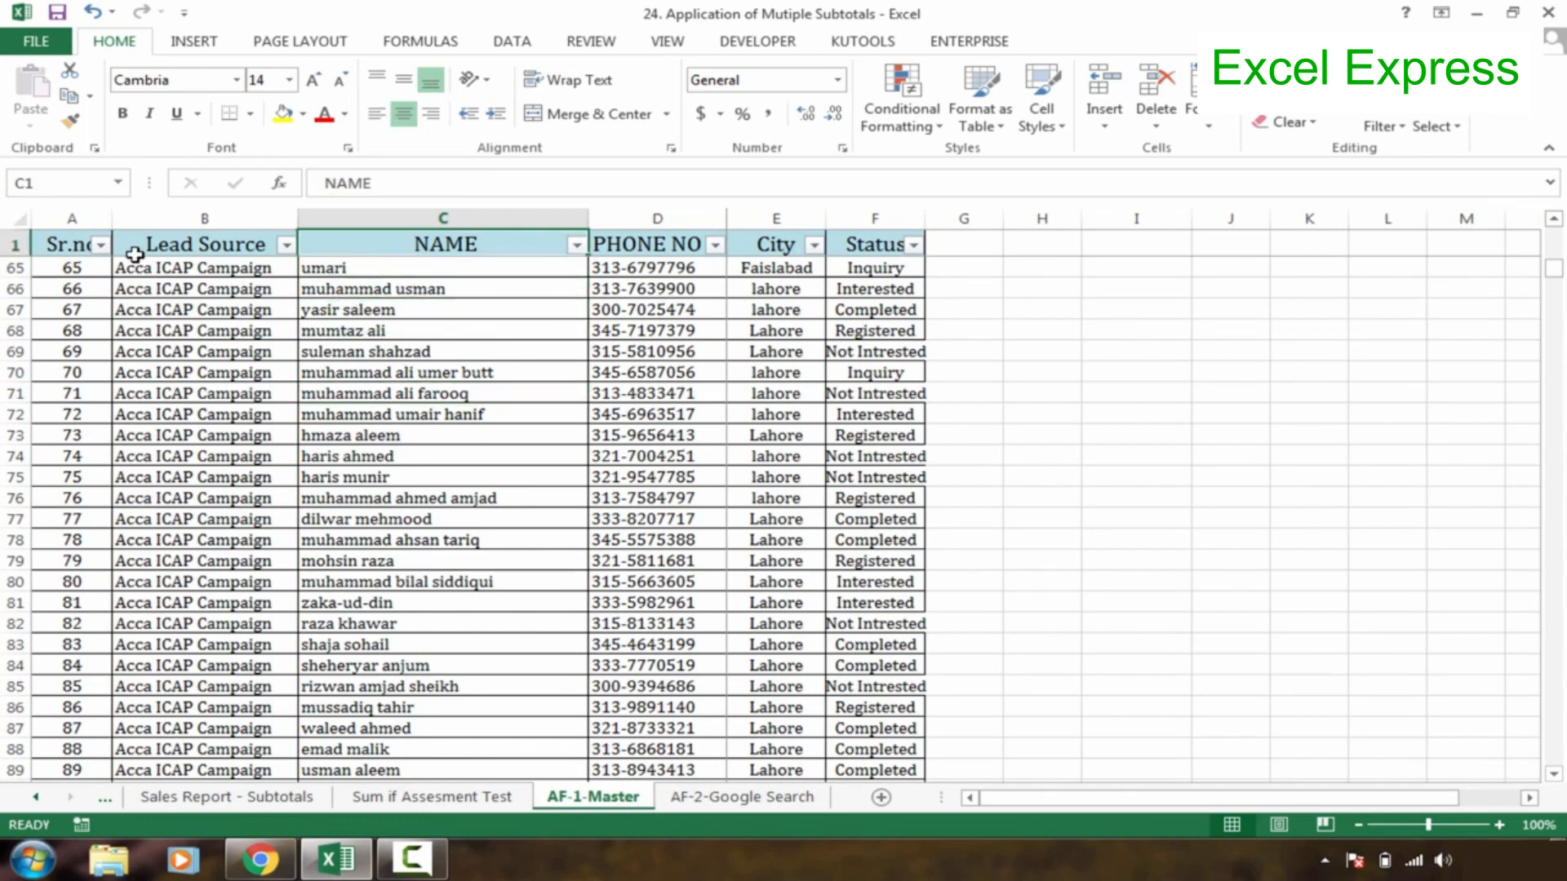
pyautogui.click(73, 244)
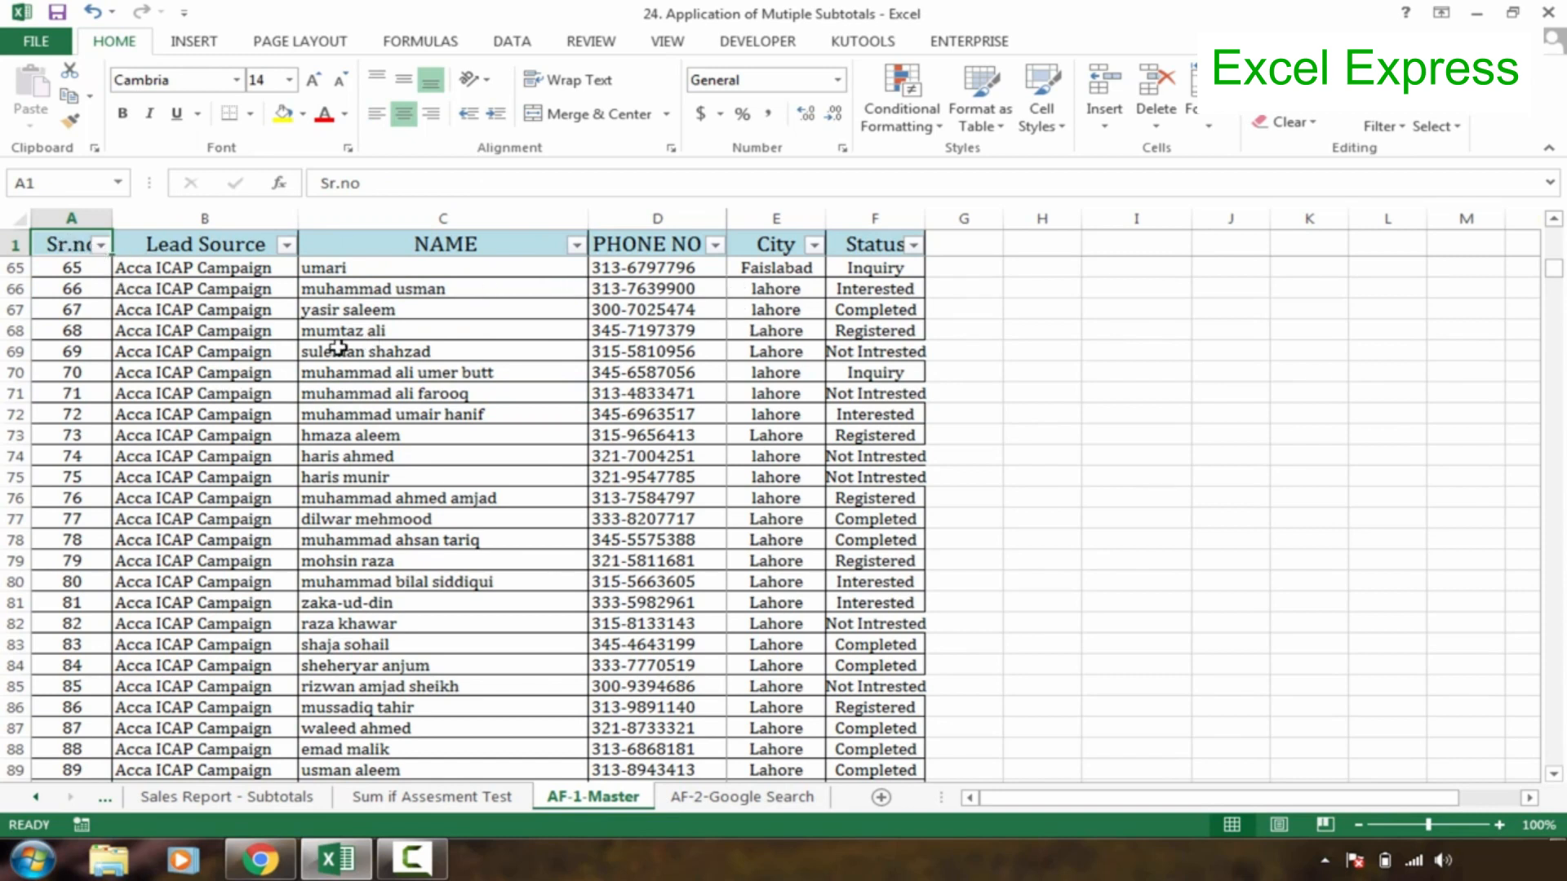
pyautogui.hotkey('ctrl', 'shift', 'Right')
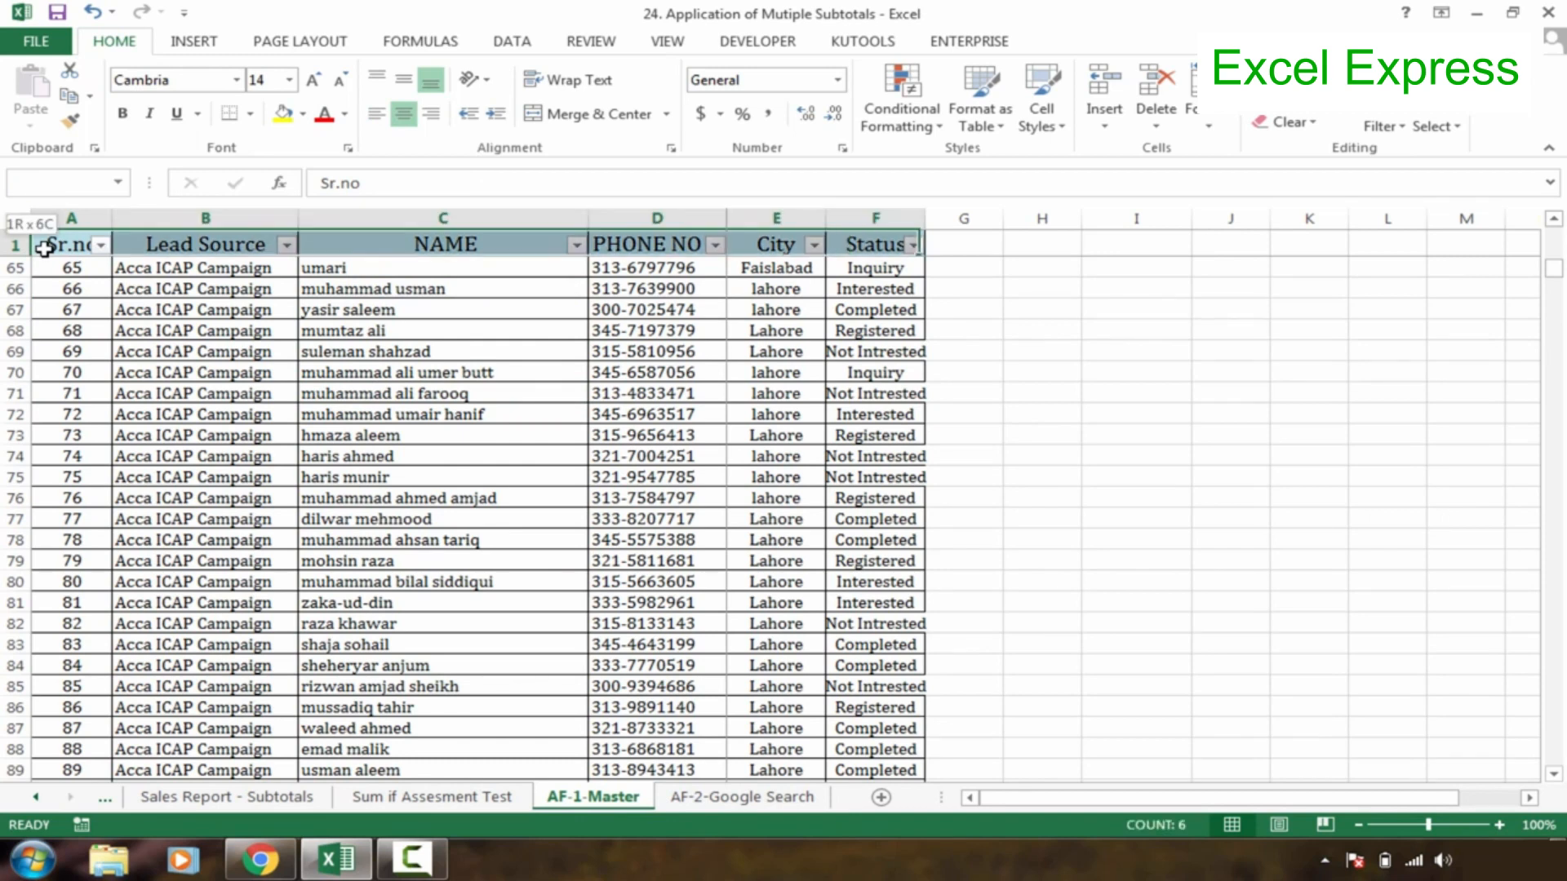
pyautogui.hotkey('ctrl', 'shift', 'Down')
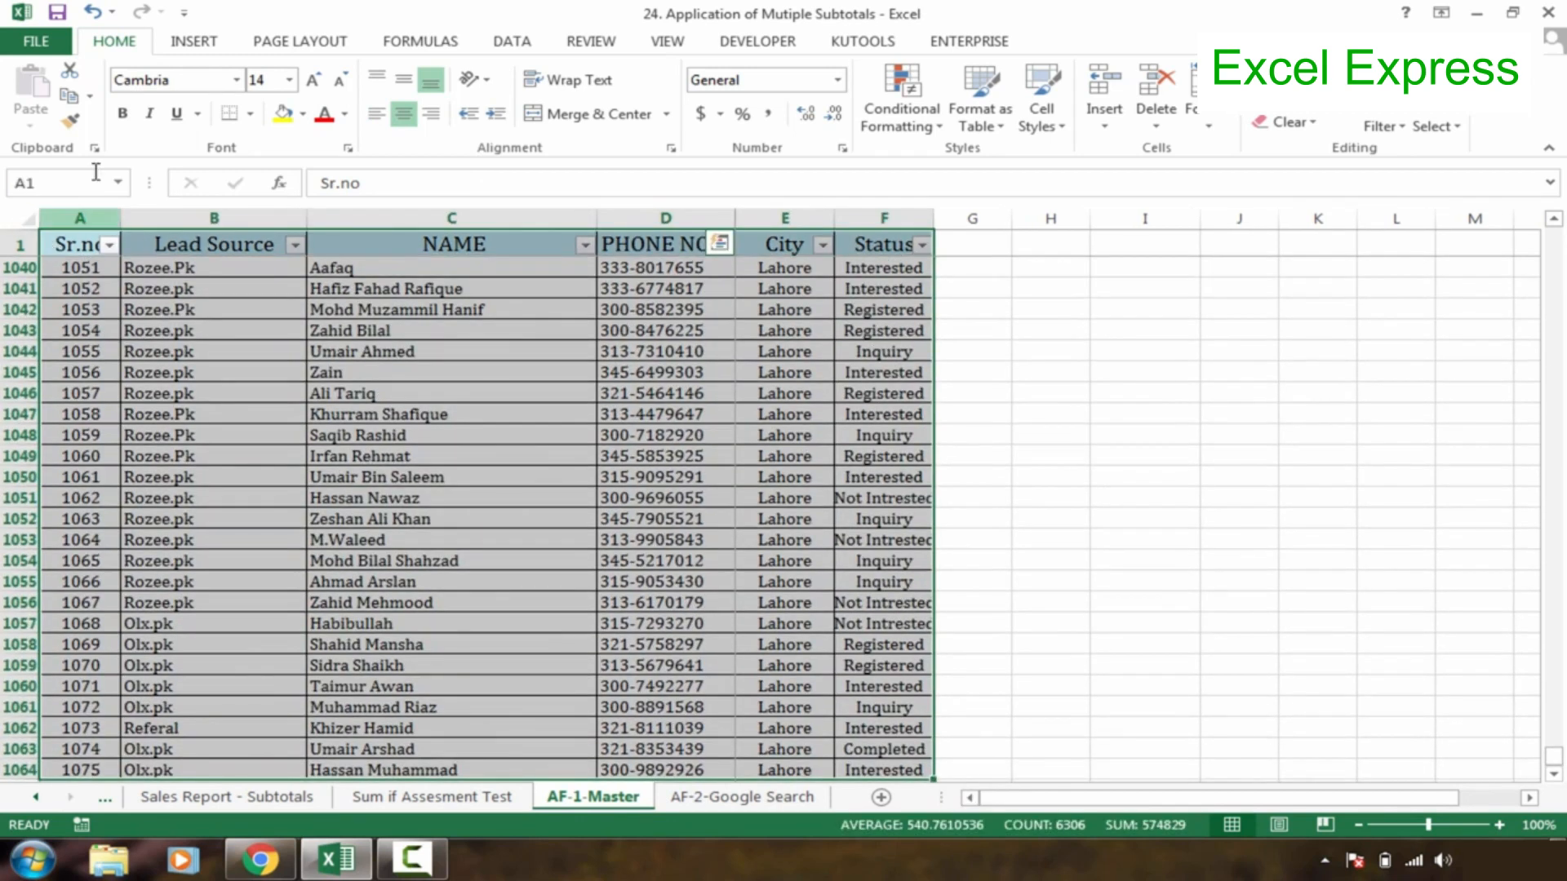
pyautogui.click(69, 182)
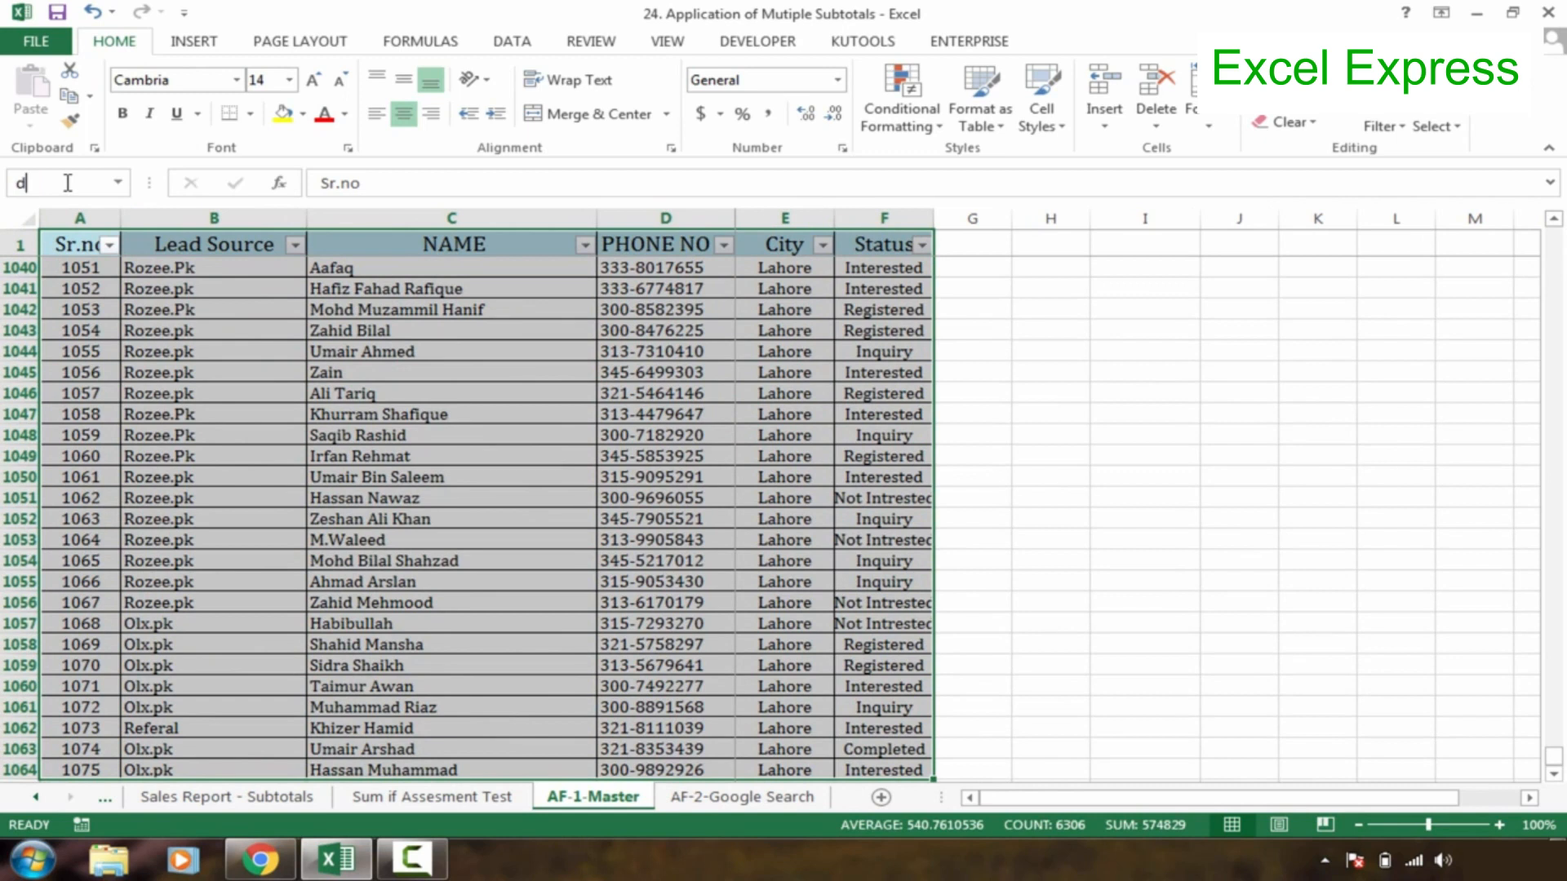
pyautogui.write('db')
pyautogui.press('Return')
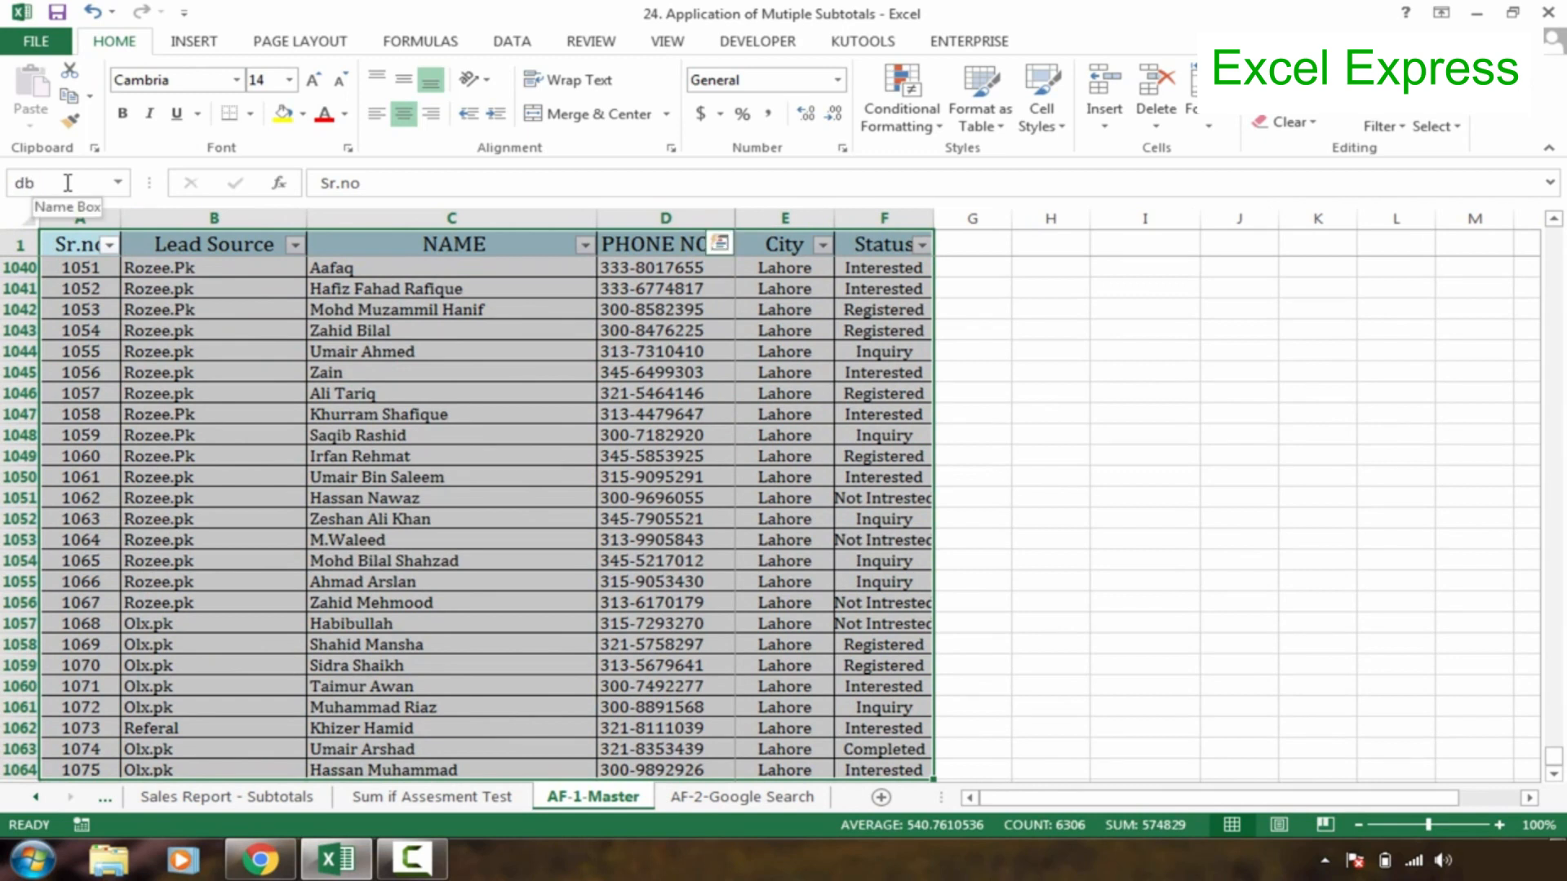
pyautogui.click(216, 291)
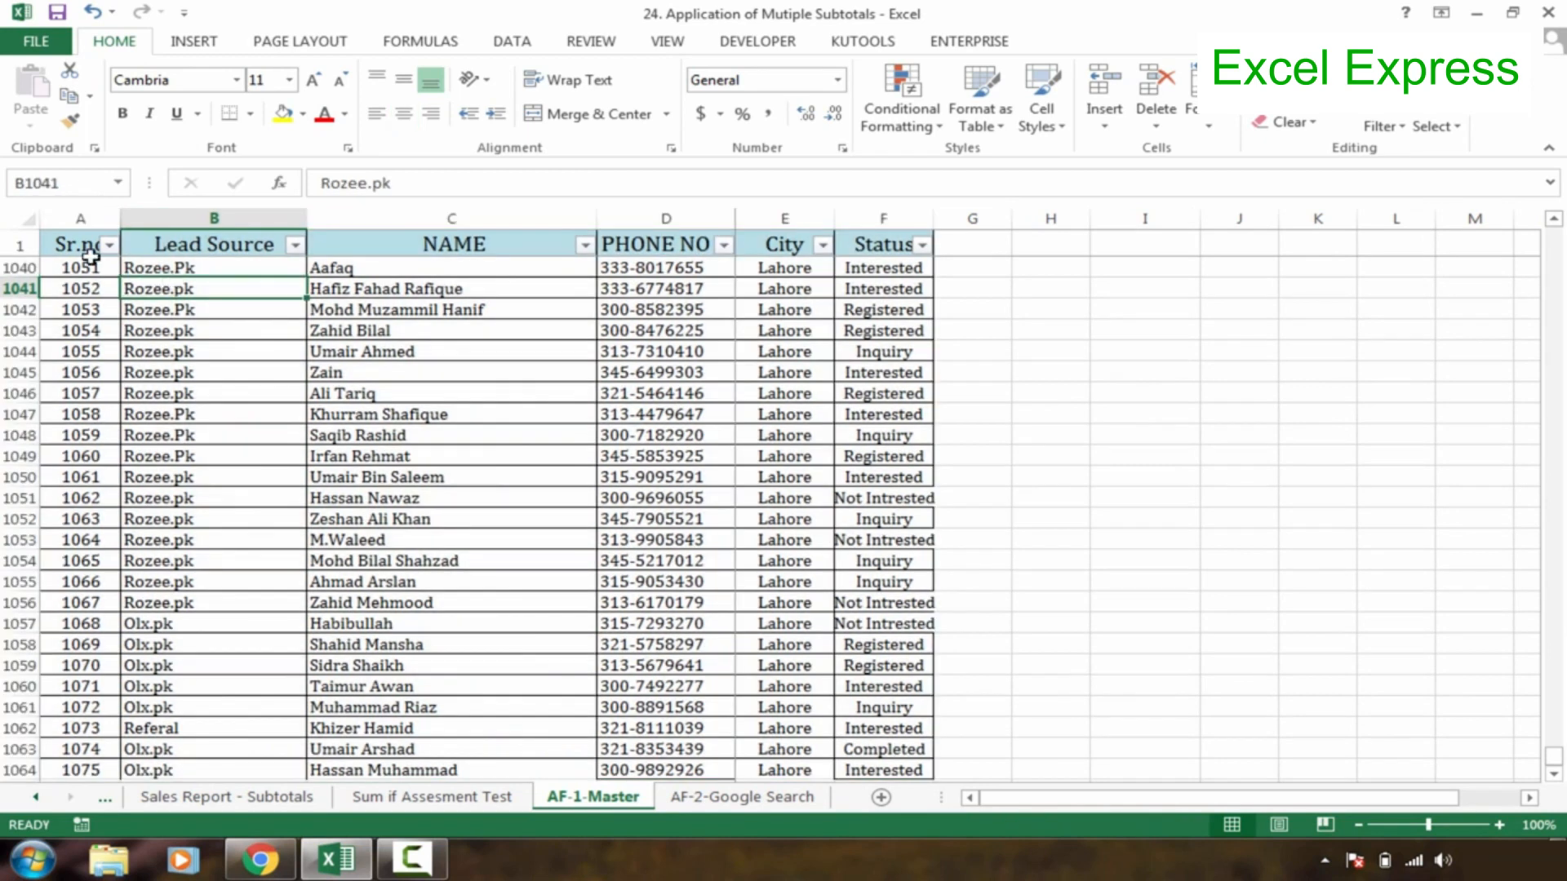
# Copy the header row Sr.no to Status from the AF-1-Master sheet to cell B10 of AF-2-Google Search.
pyautogui.moveTo(75, 246); pyautogui.dragTo(911, 246)
pyautogui.hotkey('ctrl', 'c')
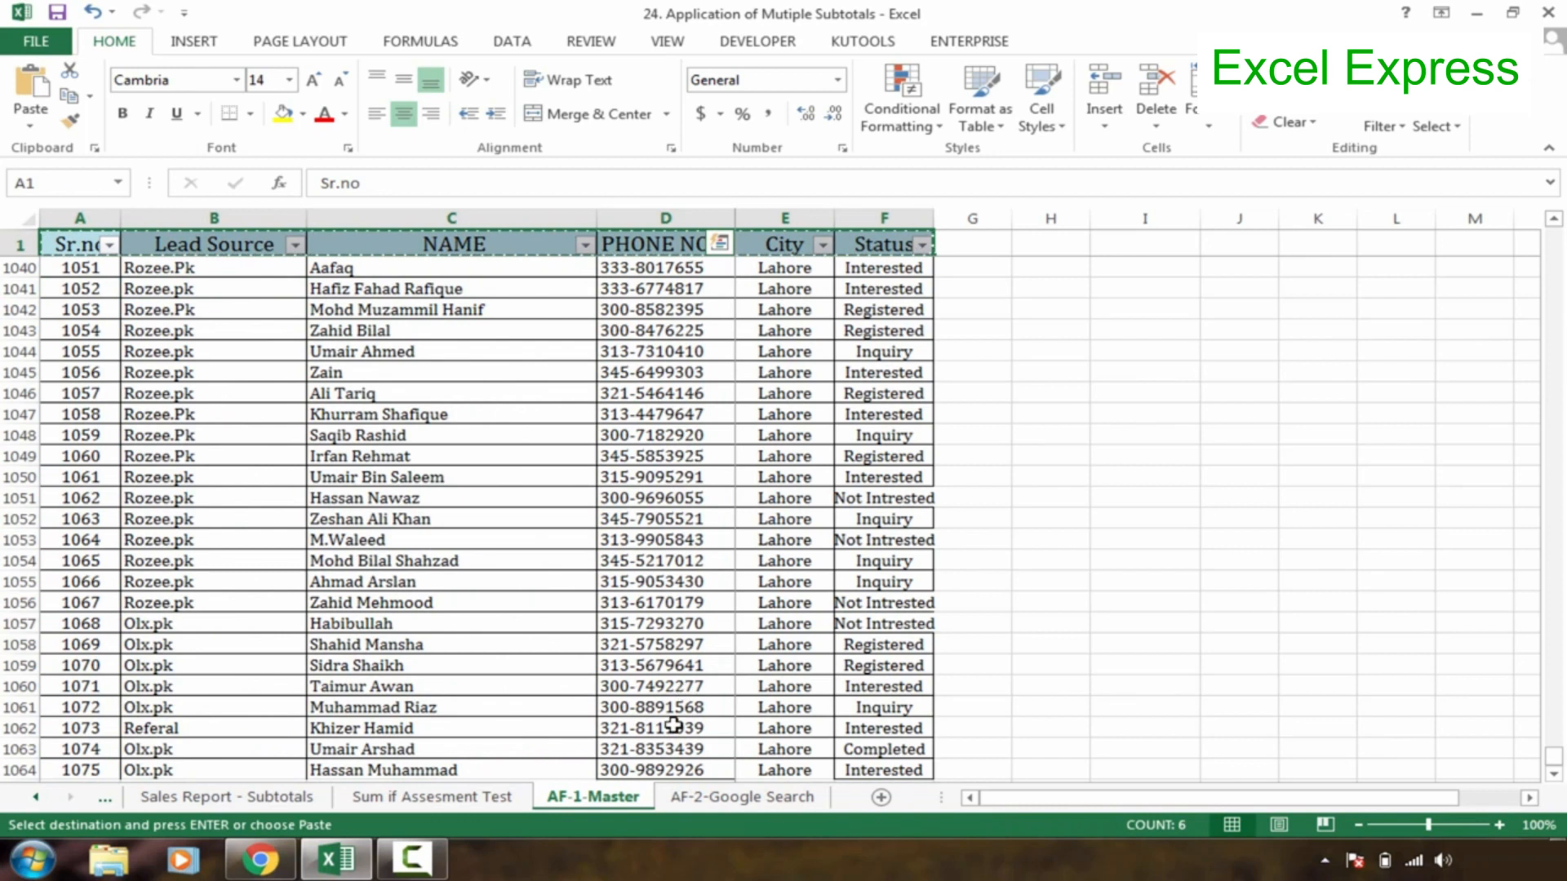
pyautogui.click(721, 798)
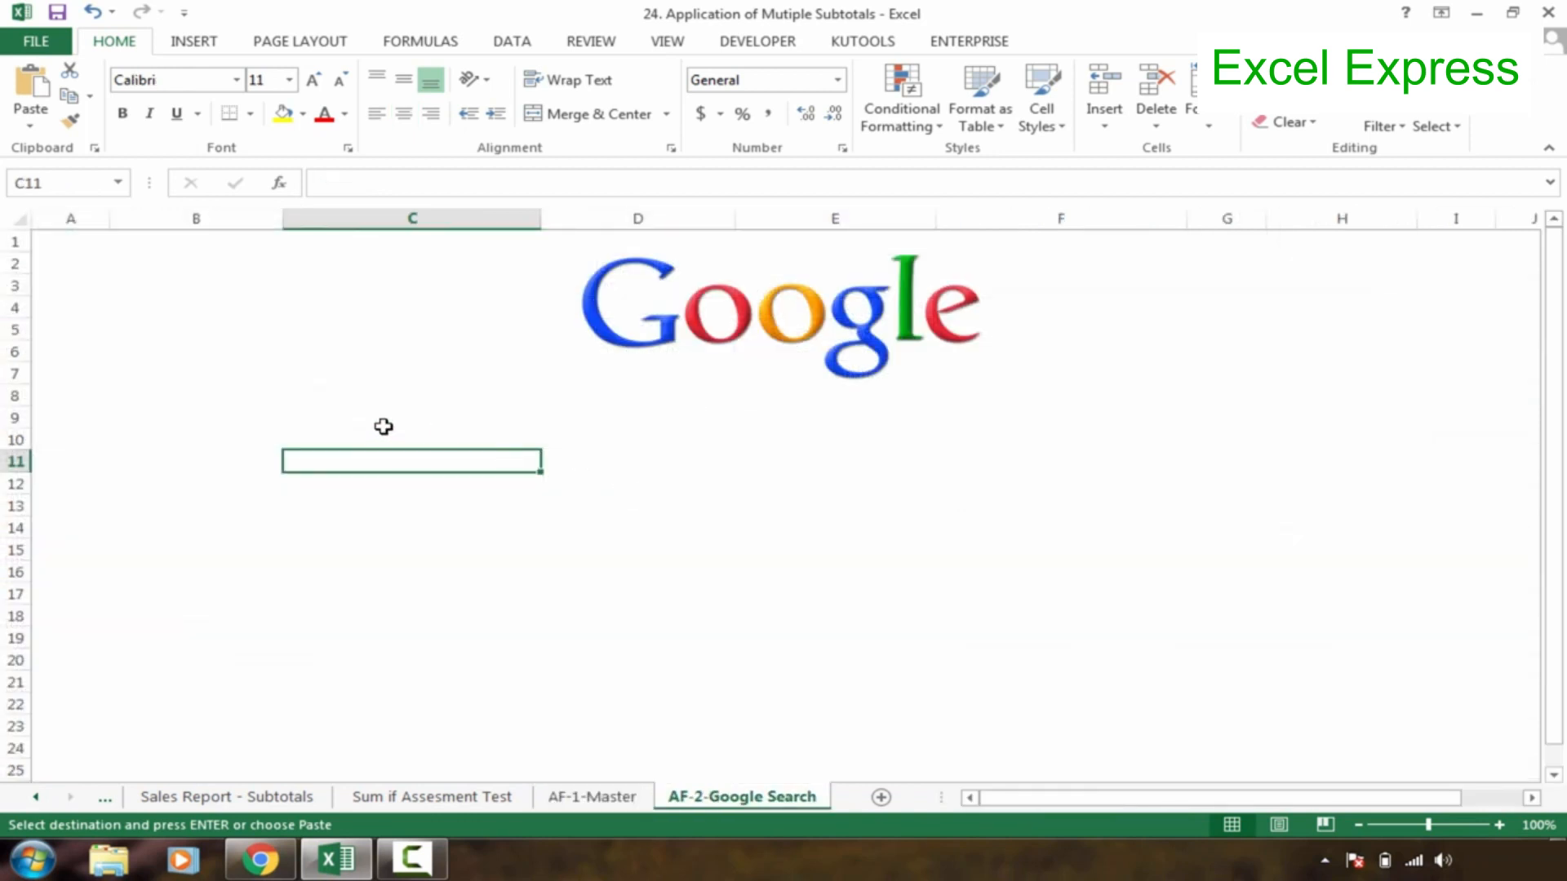
pyautogui.click(279, 441)
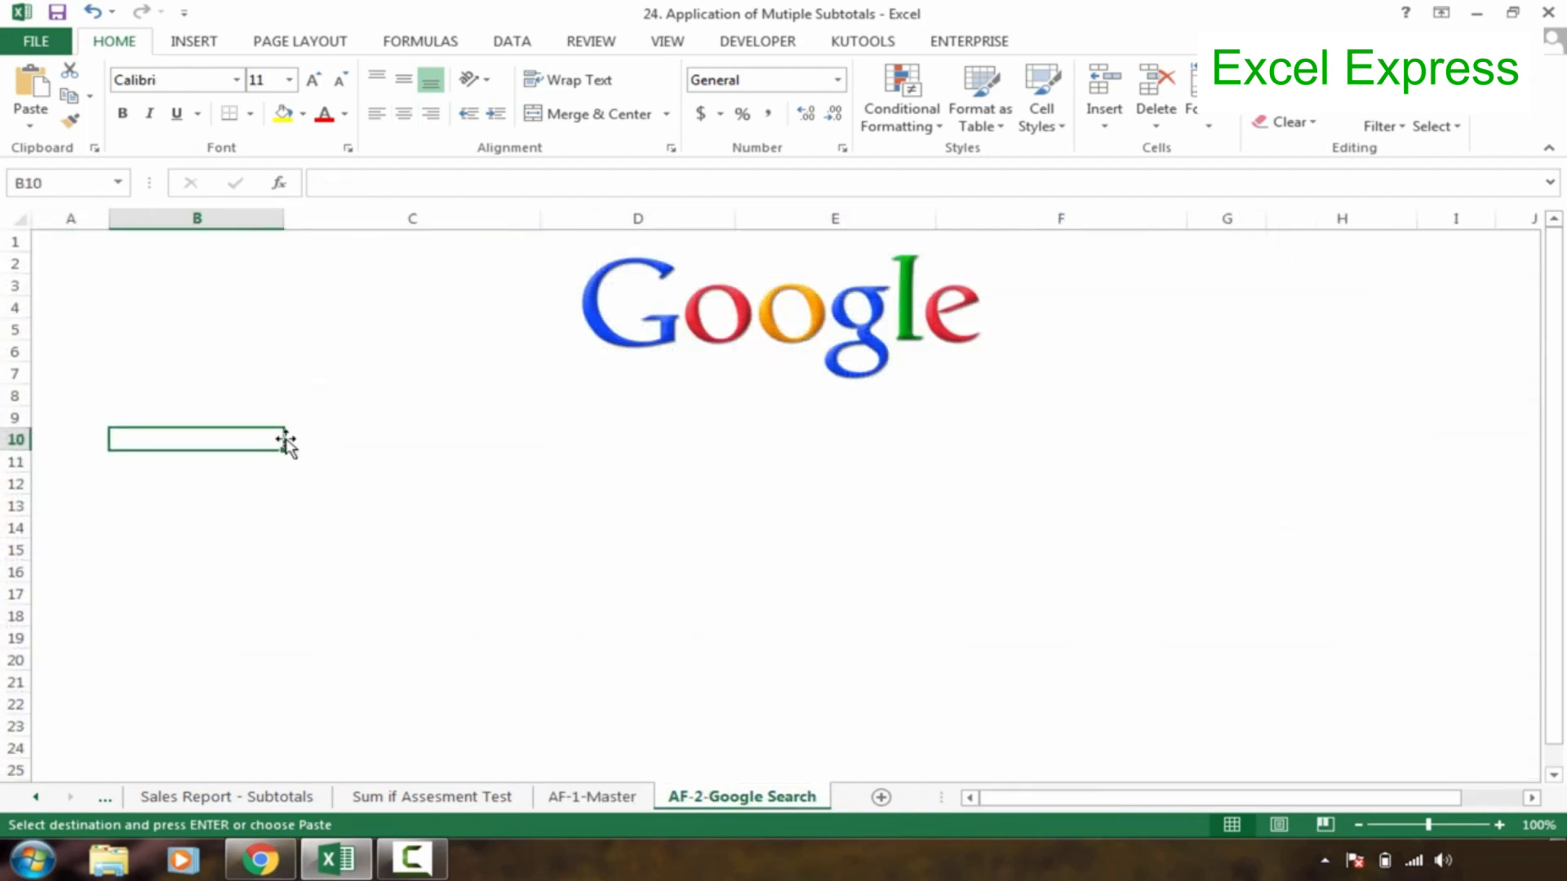
pyautogui.hotkey('ctrl', 'v')
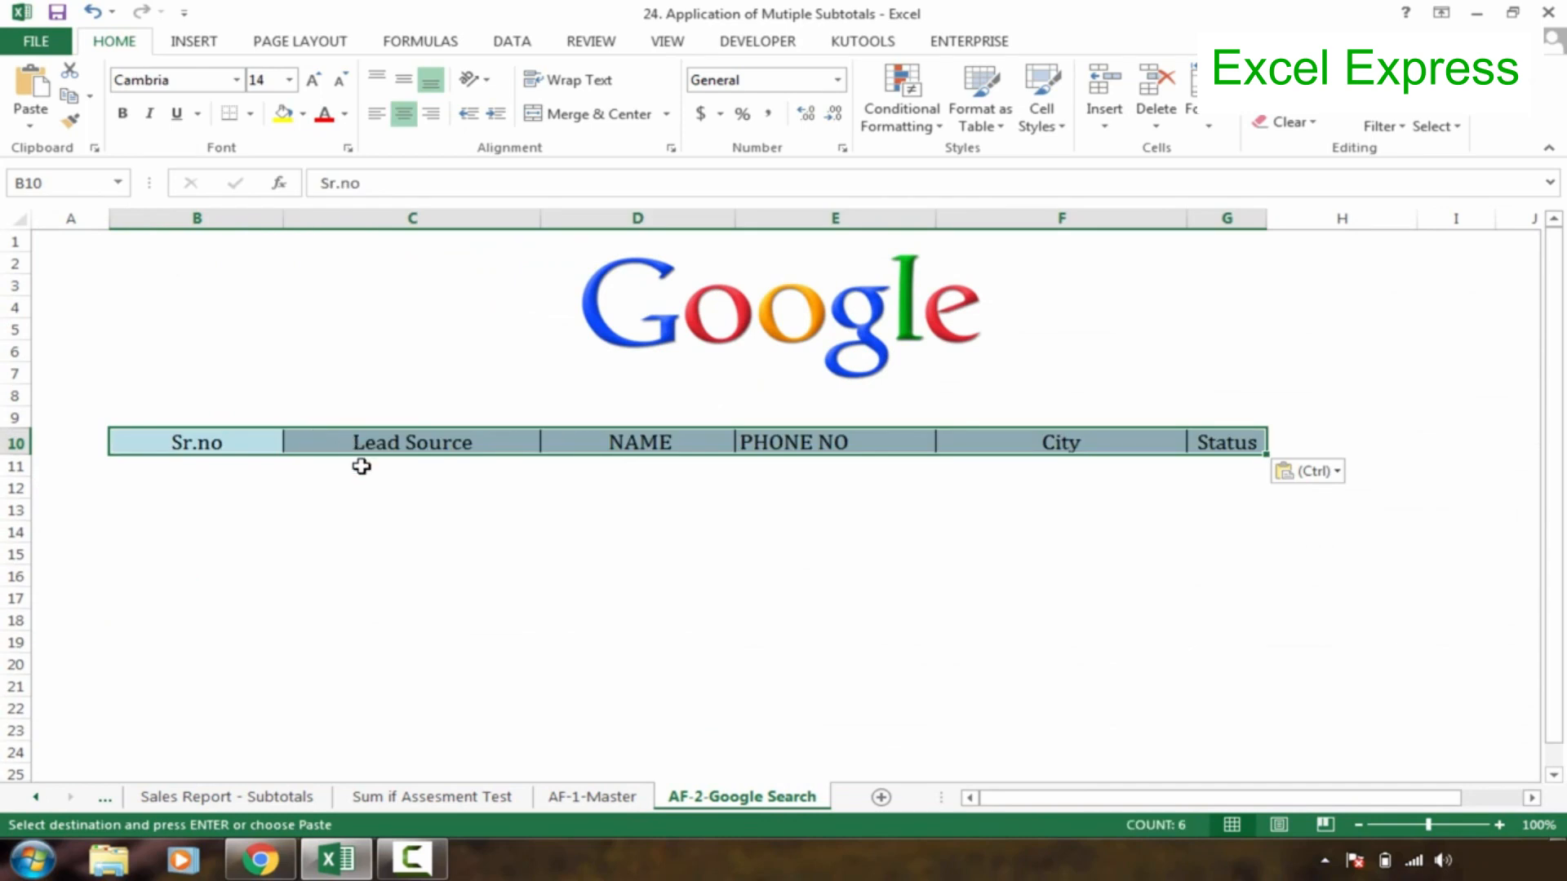
pyautogui.click(419, 535)
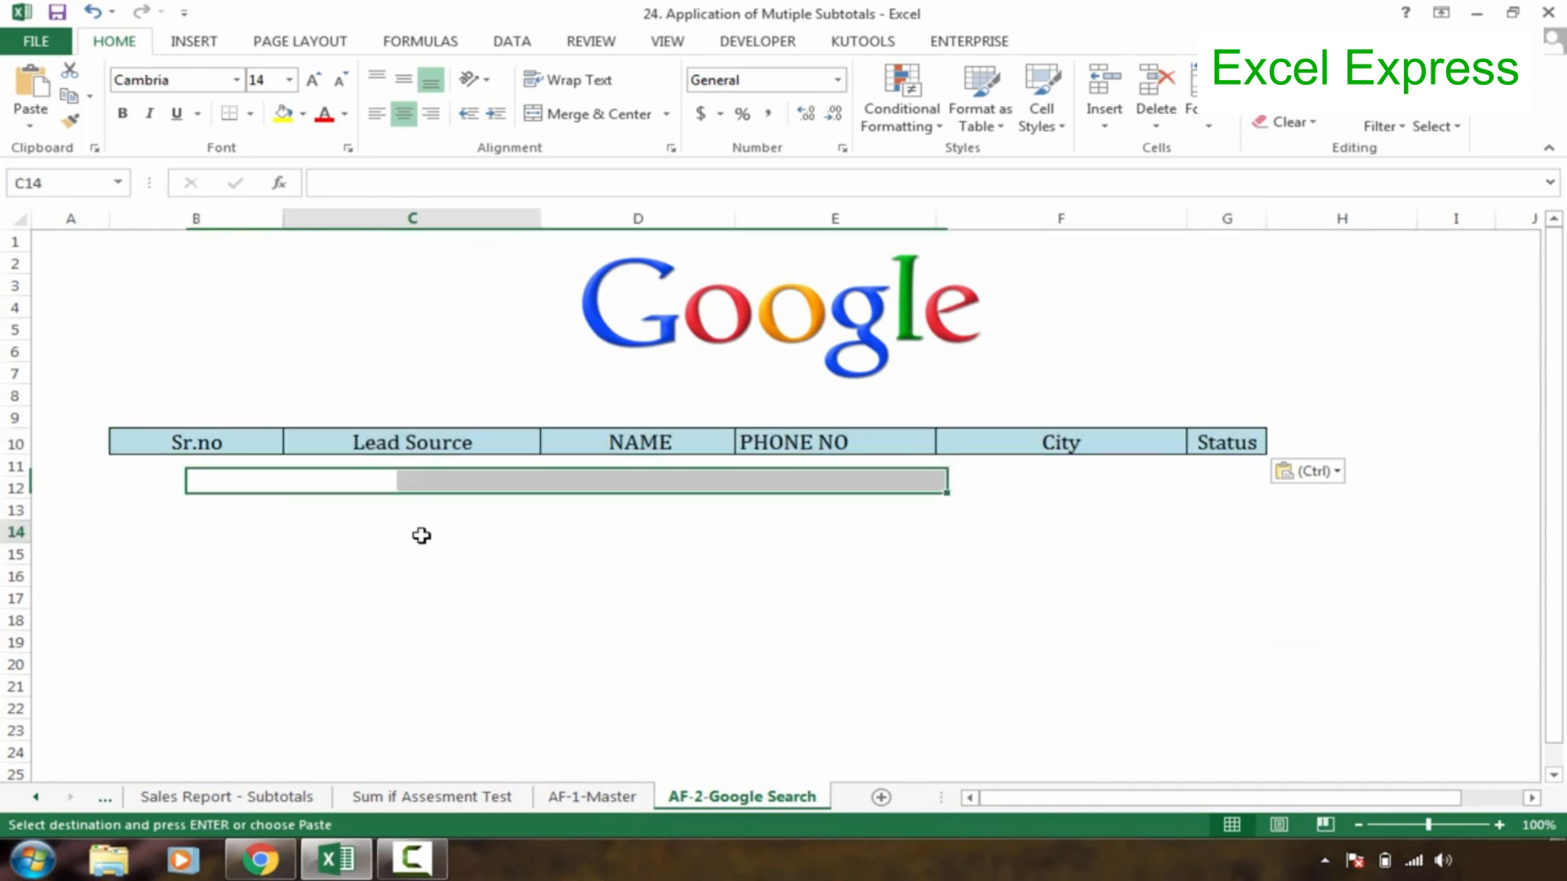
# Add an outside border around cells B11:G11 beneath the headers and make row 11 about twice as tall.
pyautogui.moveTo(216, 472); pyautogui.dragTo(1218, 461)
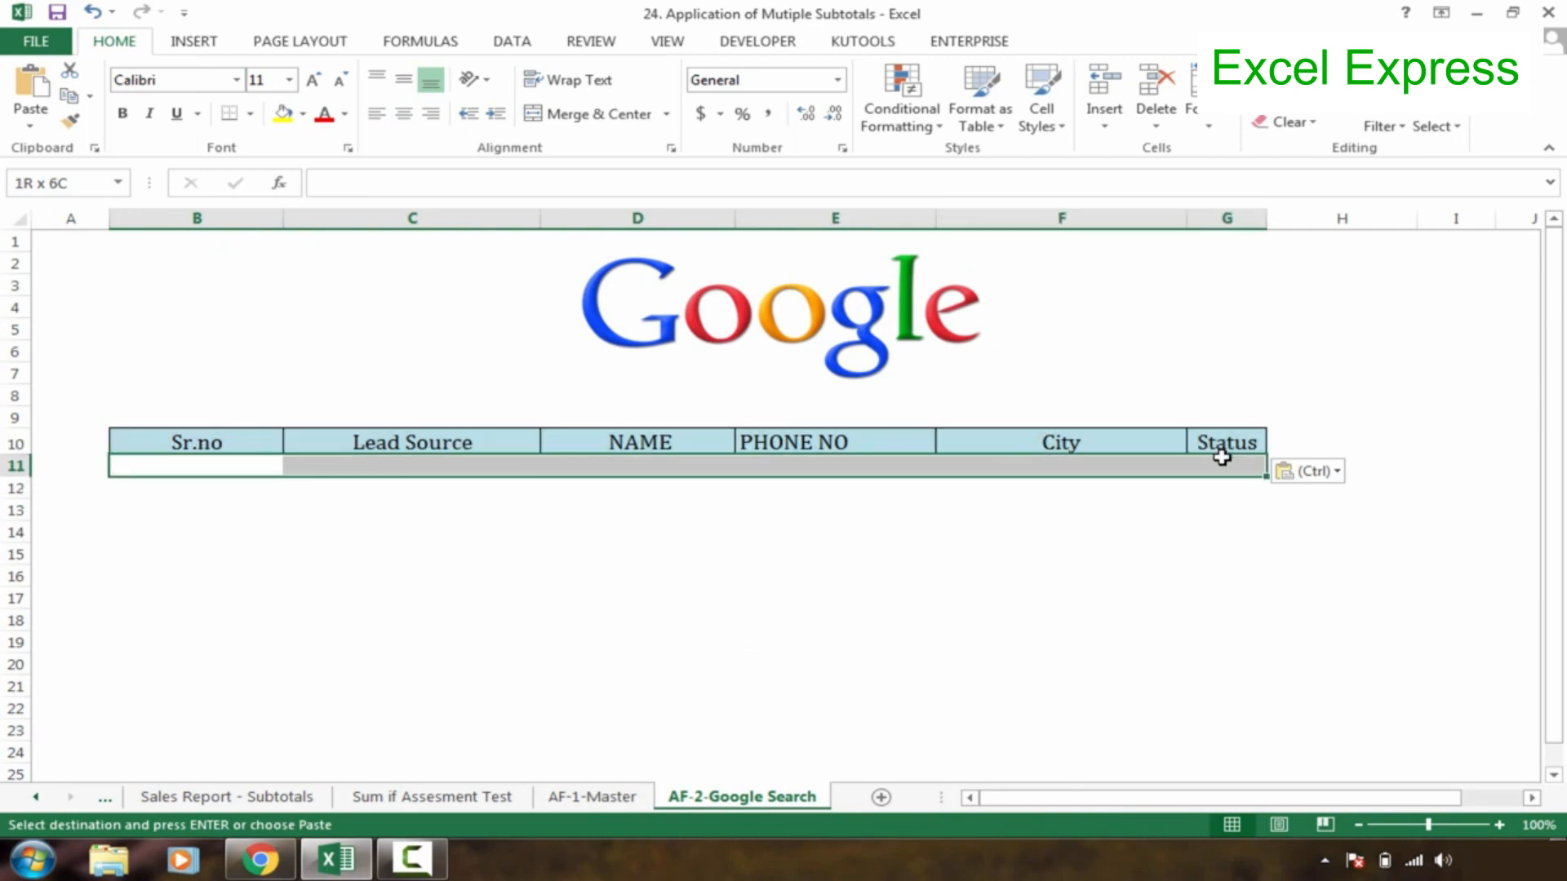
pyautogui.click(251, 114)
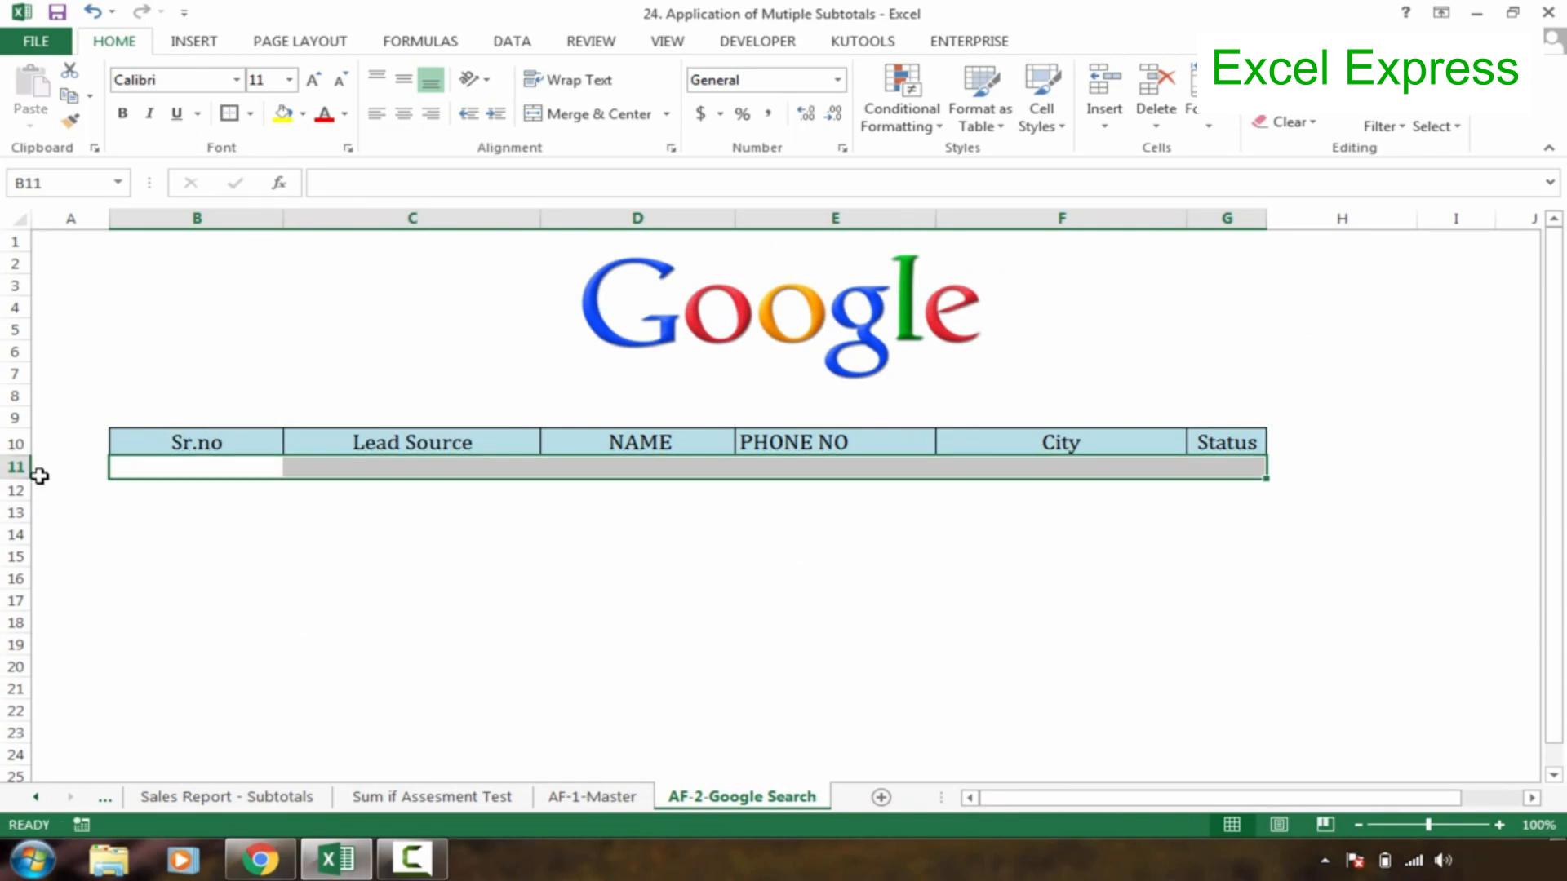
pyautogui.moveTo(26, 478); pyautogui.dragTo(30, 506)
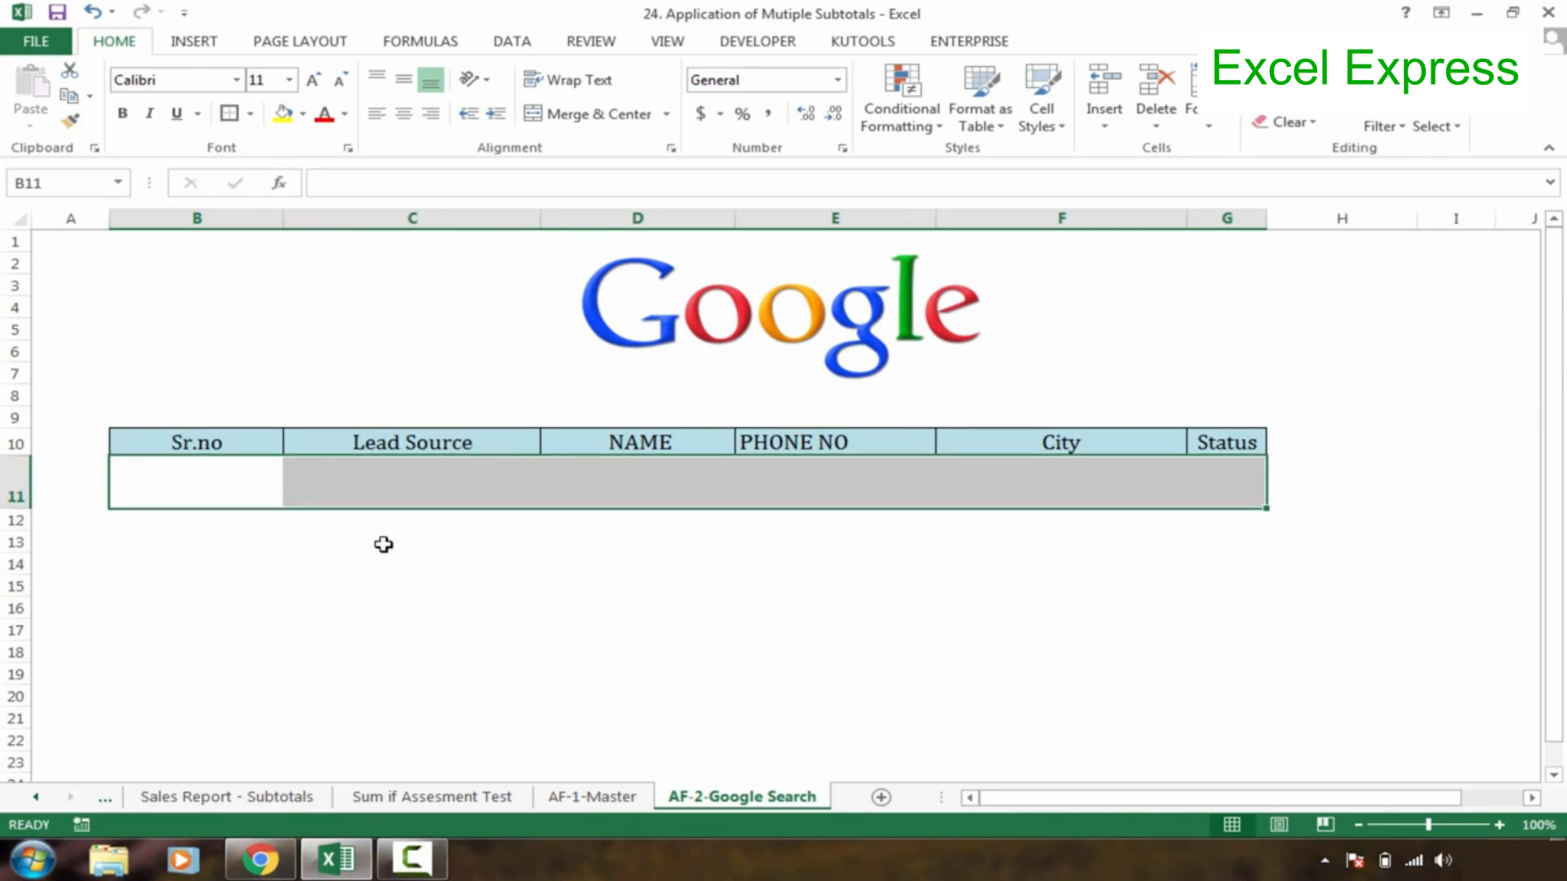
pyautogui.click(346, 595)
# Look over the entry row beneath the Lead Source, NAME, PHONE NO, City and Status headers.
pyautogui.click(430, 519)
pyautogui.click(448, 490)
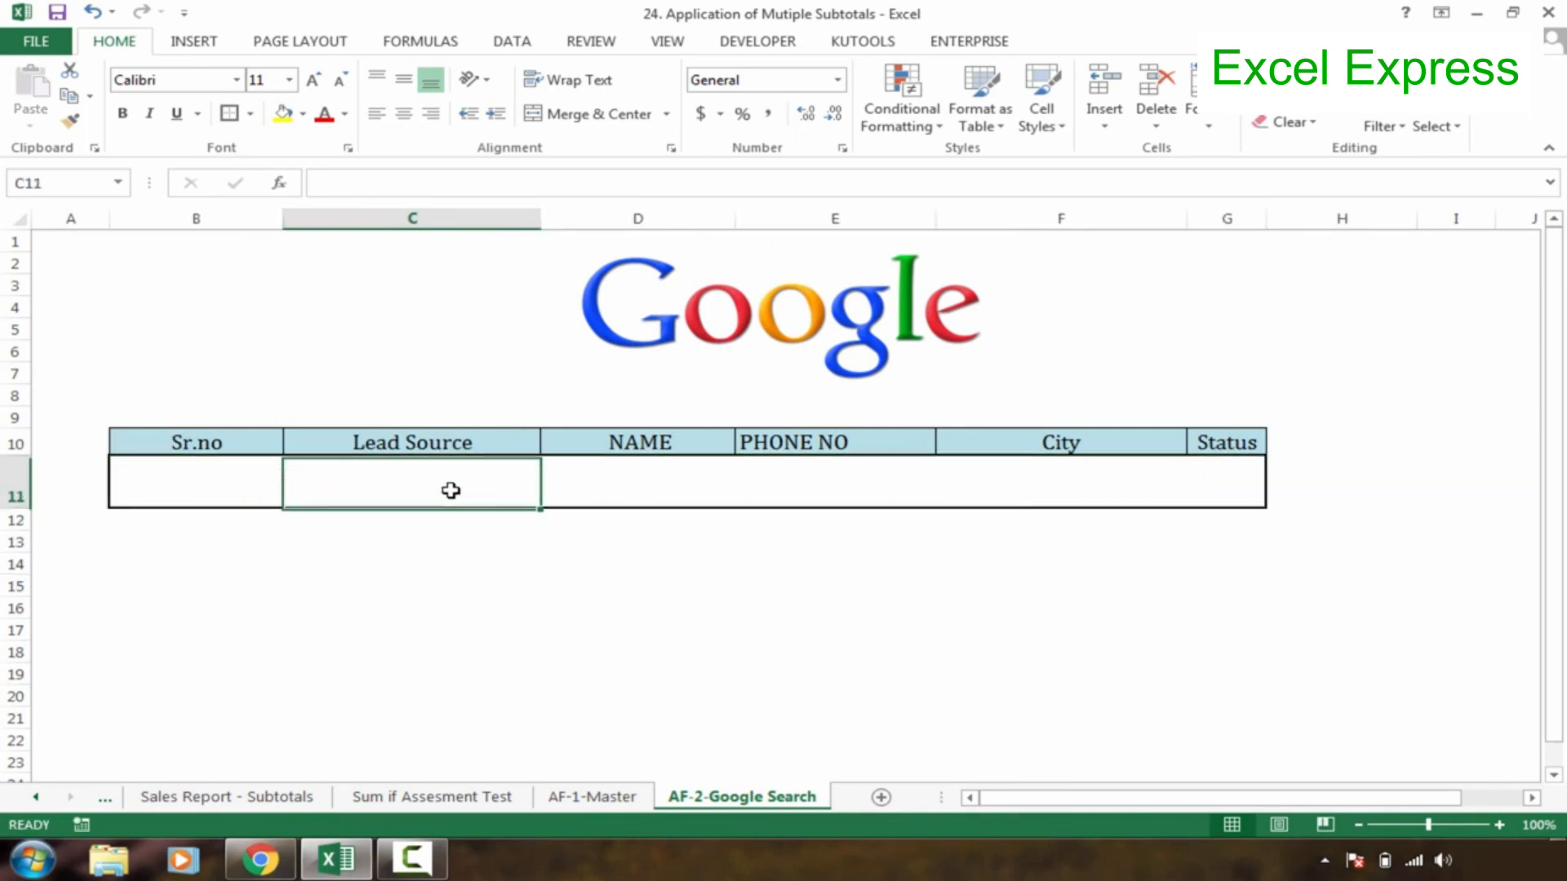
pyautogui.click(688, 479)
pyautogui.click(850, 482)
pyautogui.click(1039, 448)
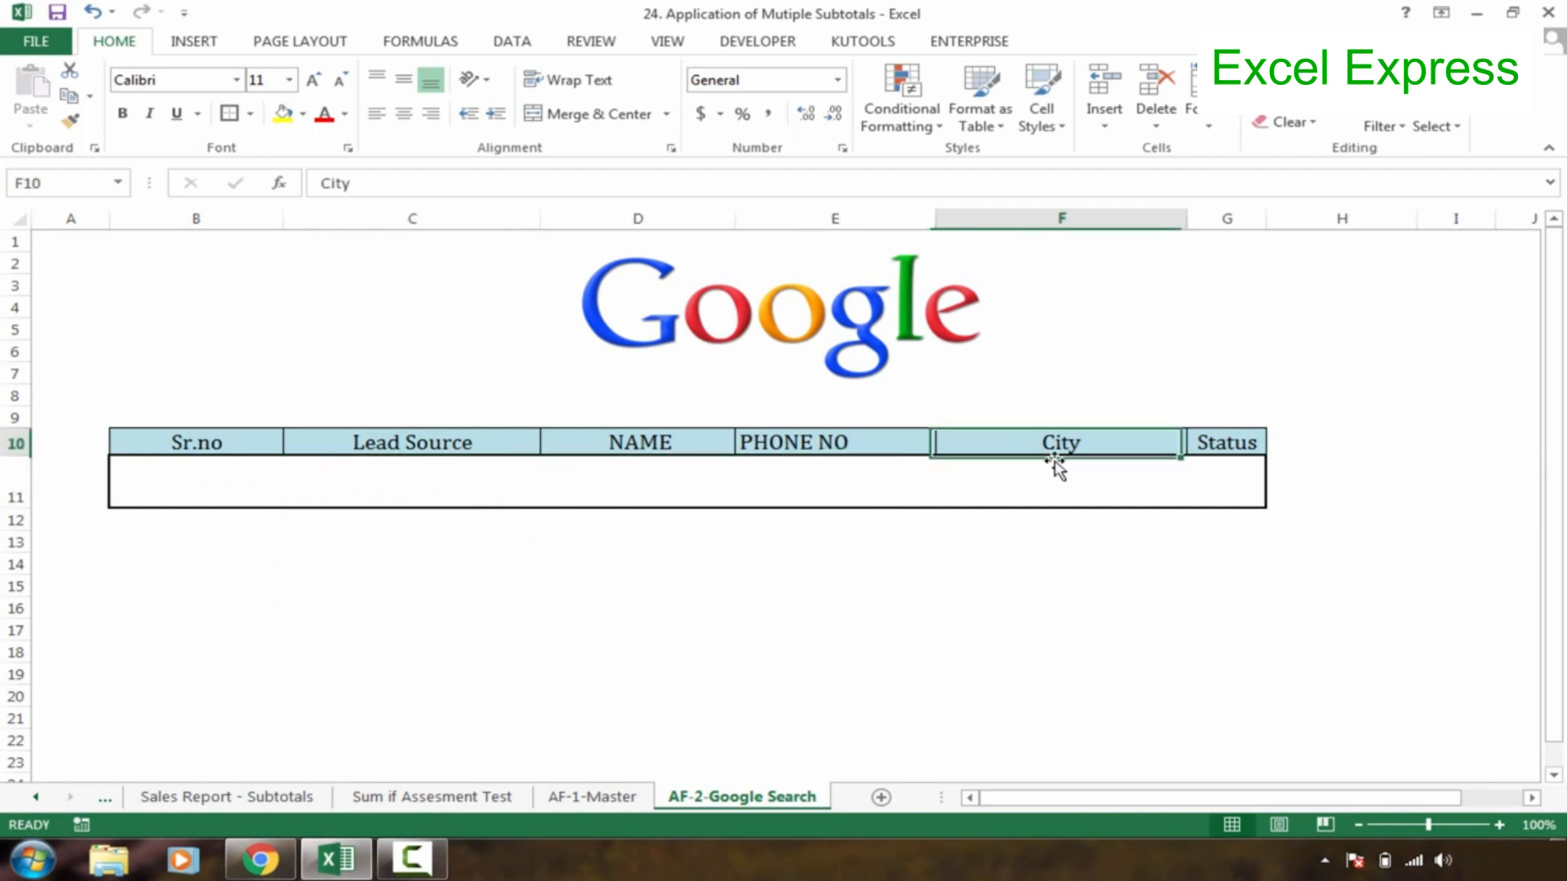
pyautogui.click(1227, 489)
pyautogui.click(728, 689)
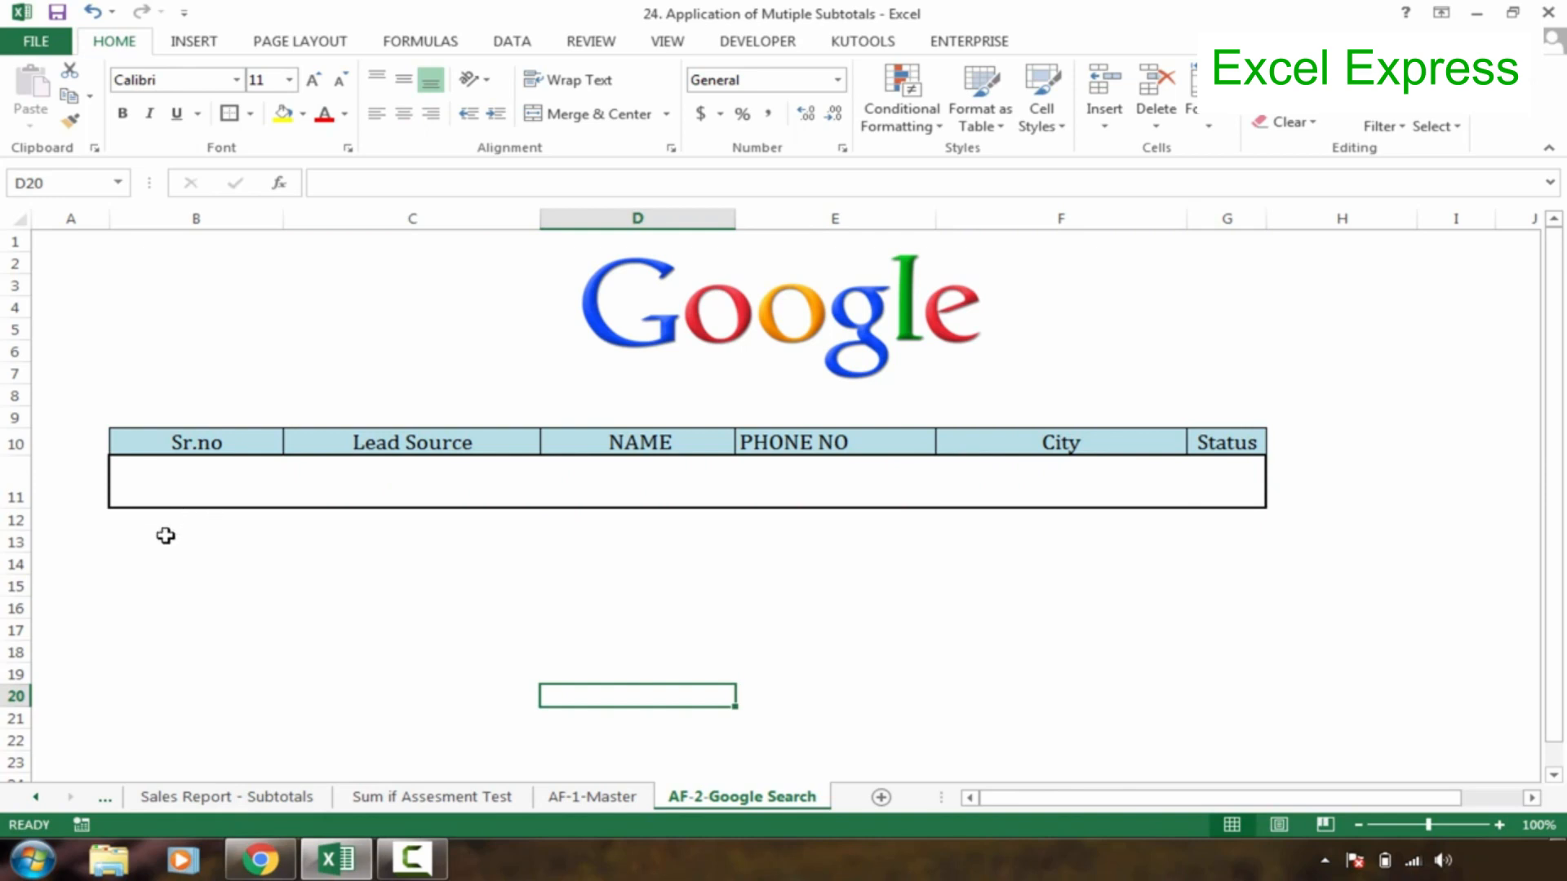
# Name the range B10:G11, covering the headers and the bordered entry row, criteria.
pyautogui.click(174, 443)
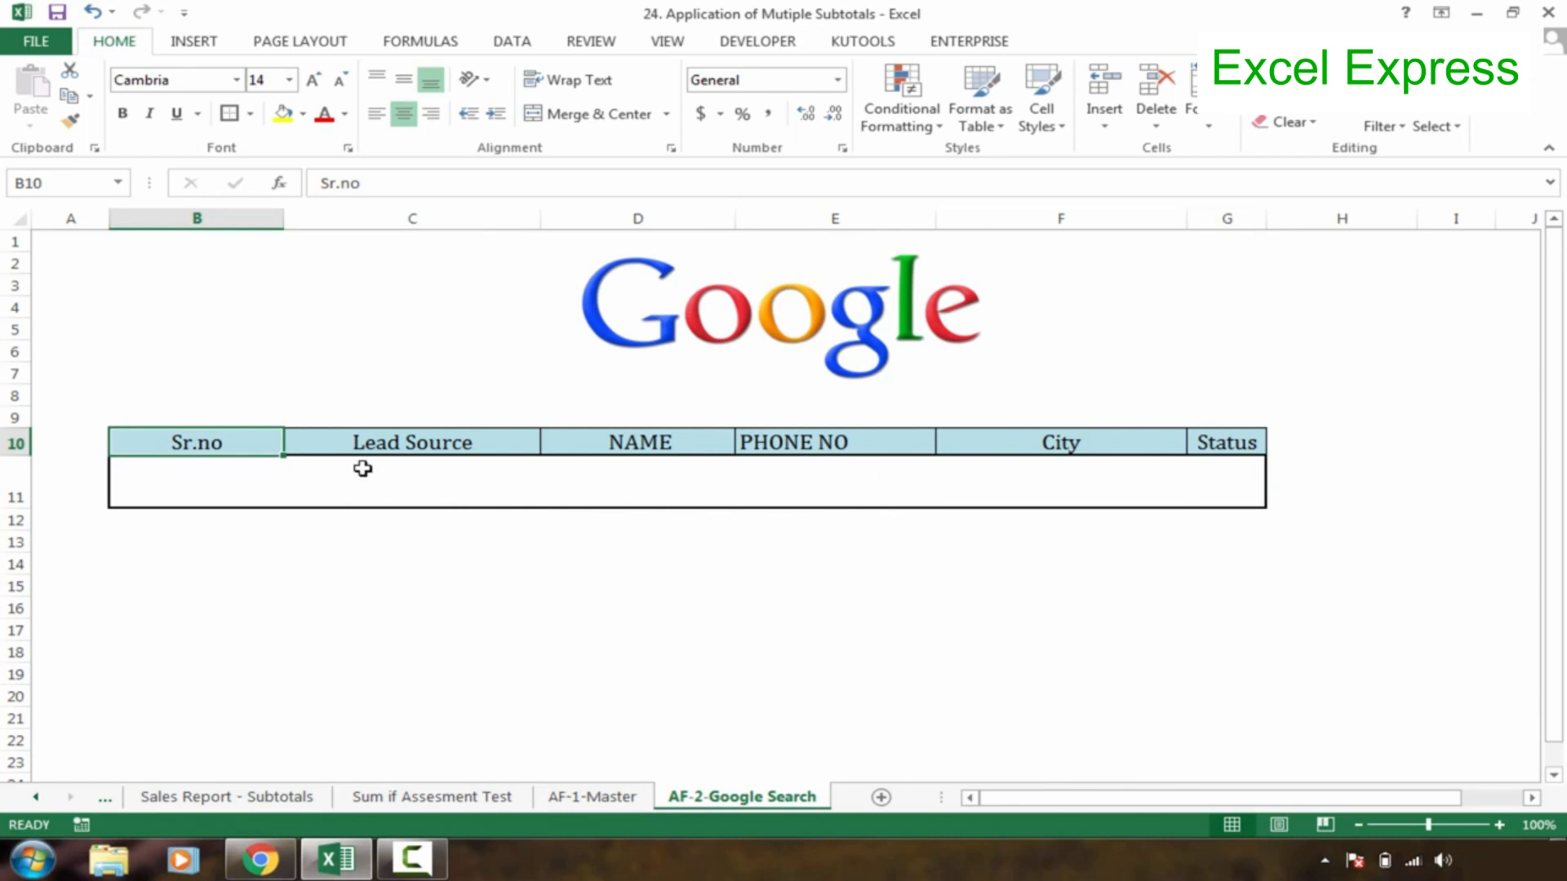
pyautogui.moveTo(211, 444); pyautogui.dragTo(1224, 489)
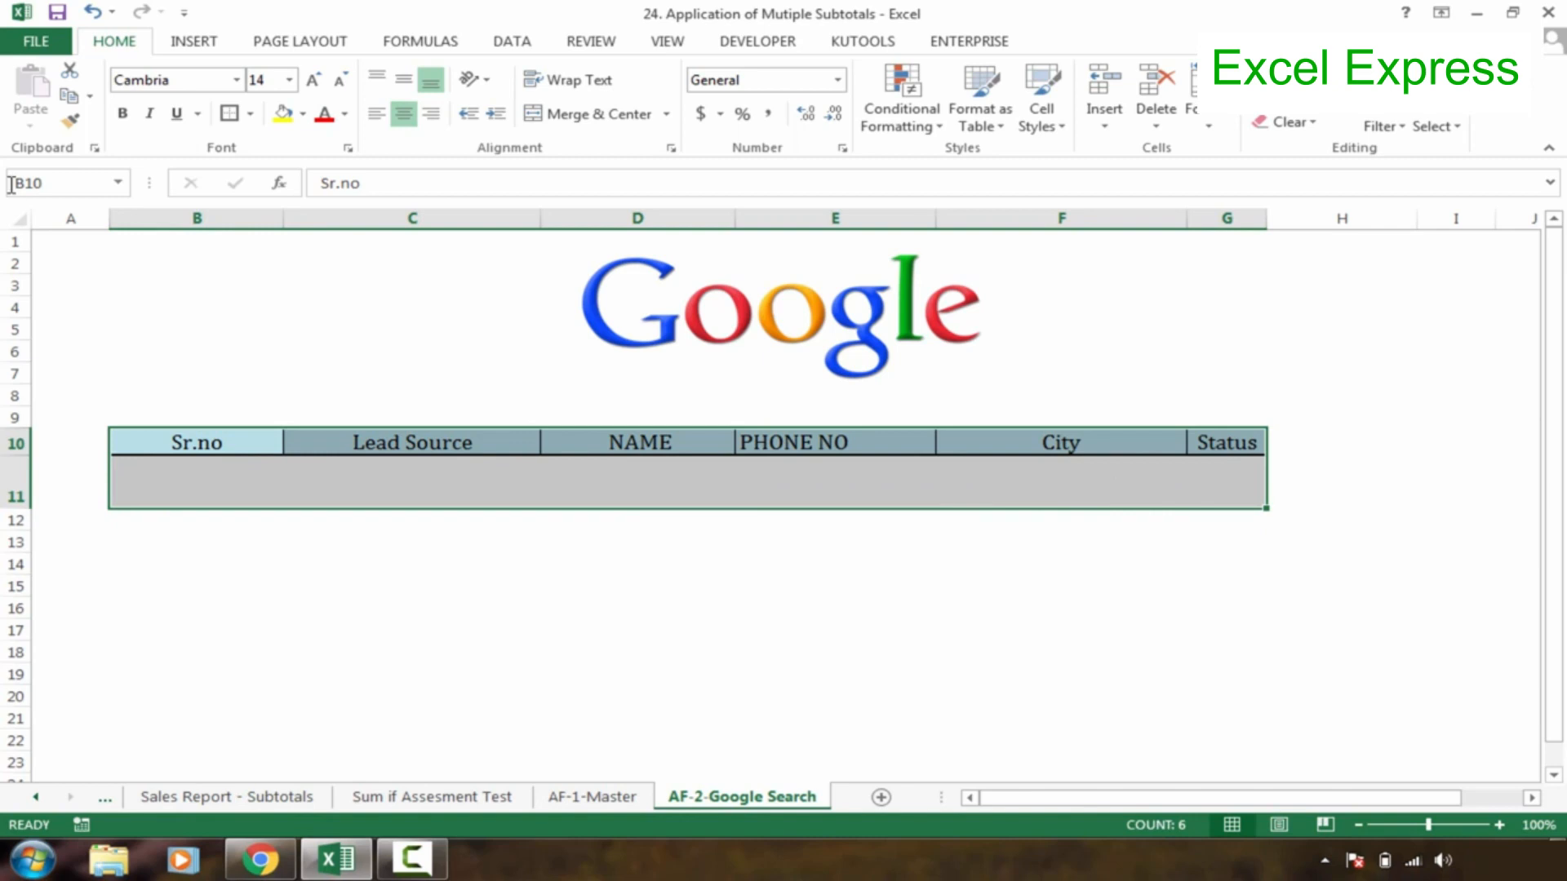
pyautogui.click(59, 176)
pyautogui.write('criteria')
pyautogui.press('Return')
pyautogui.click(245, 622)
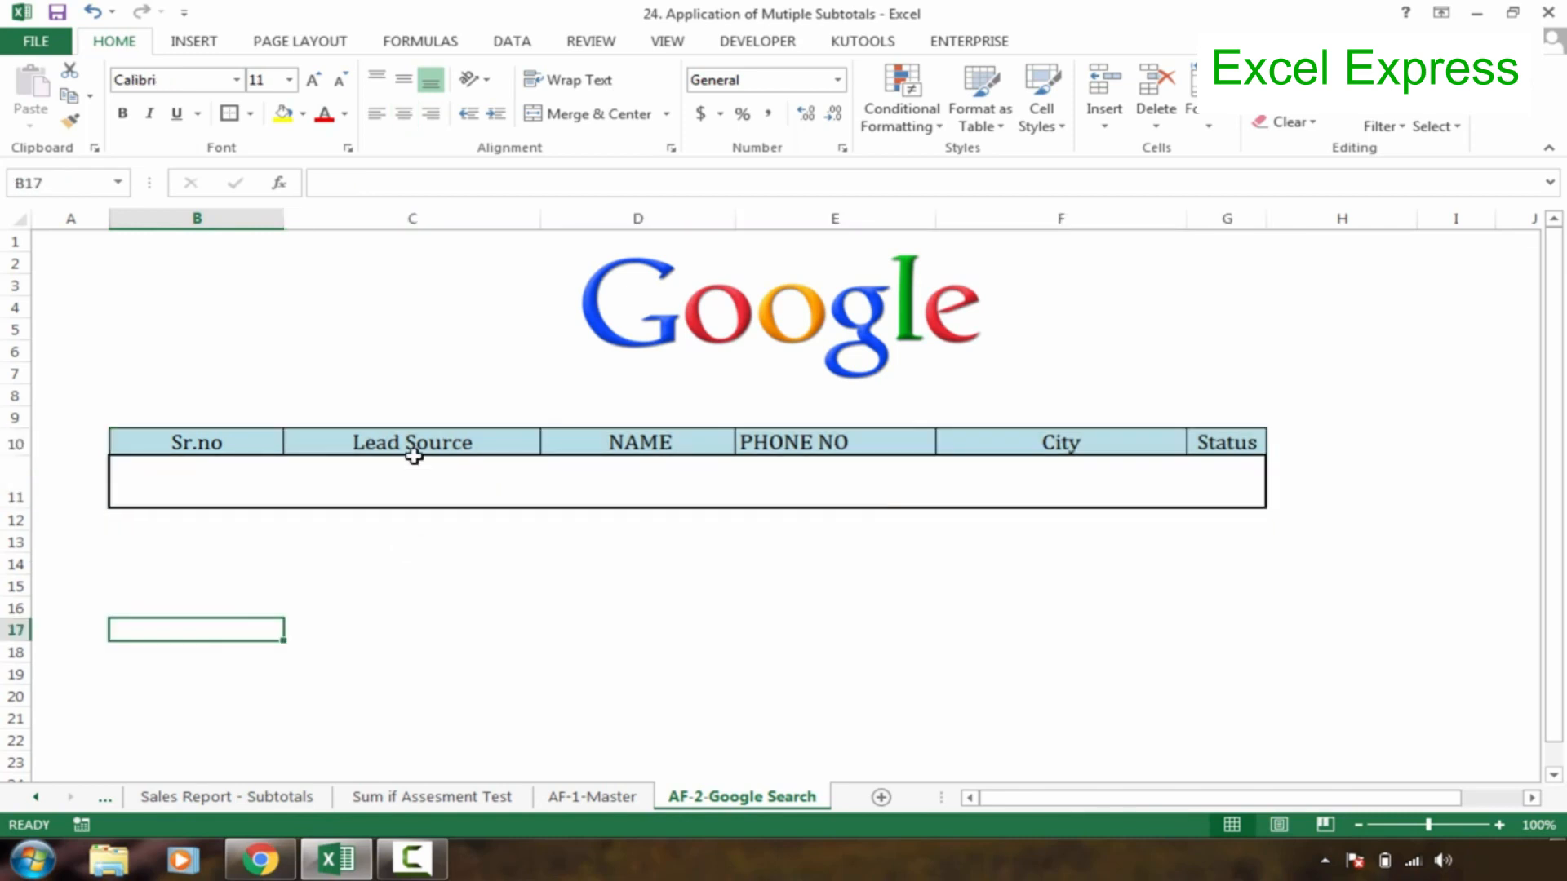
# Examine the Lead Source header with its entry cell, and check the range name assigned to B10:G11.
pyautogui.click(451, 441)
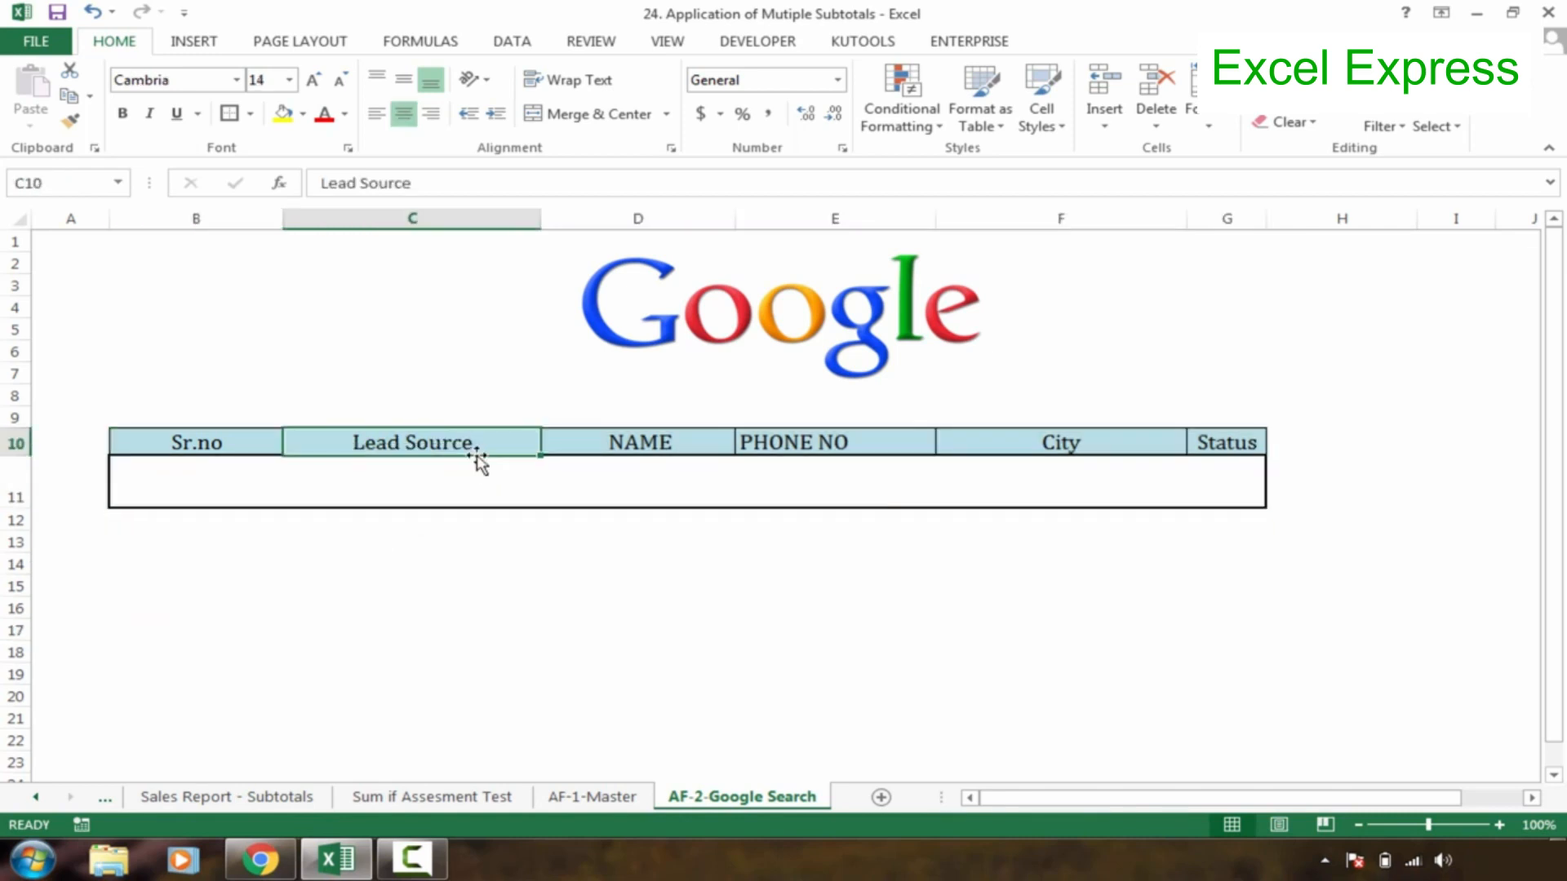
pyautogui.click(452, 473)
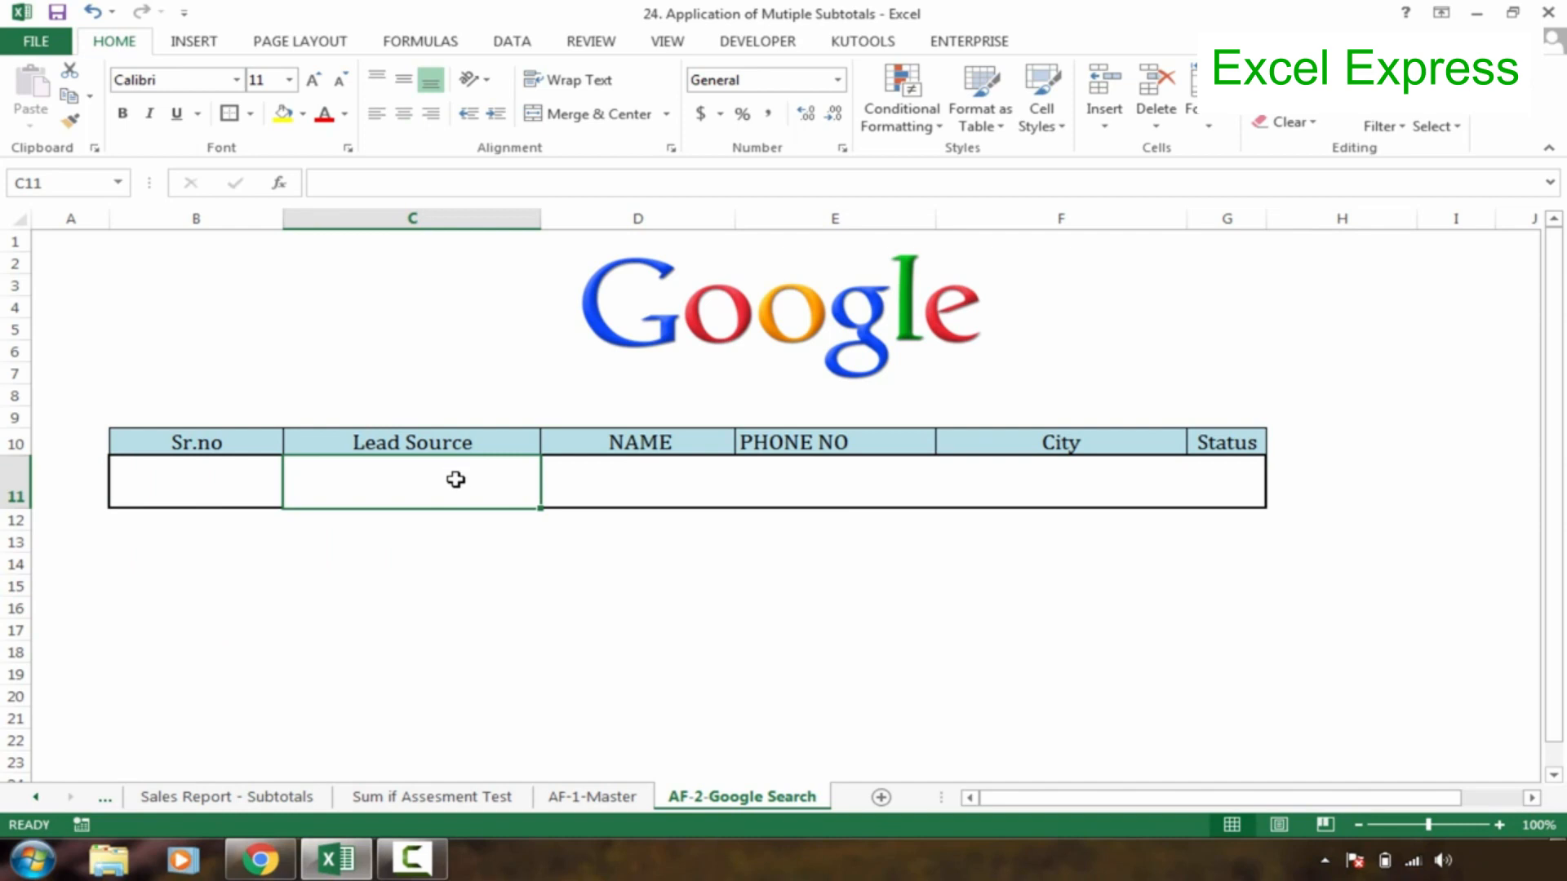
pyautogui.click(424, 449)
pyautogui.click(428, 481)
pyautogui.moveTo(217, 440); pyautogui.dragTo(1235, 473)
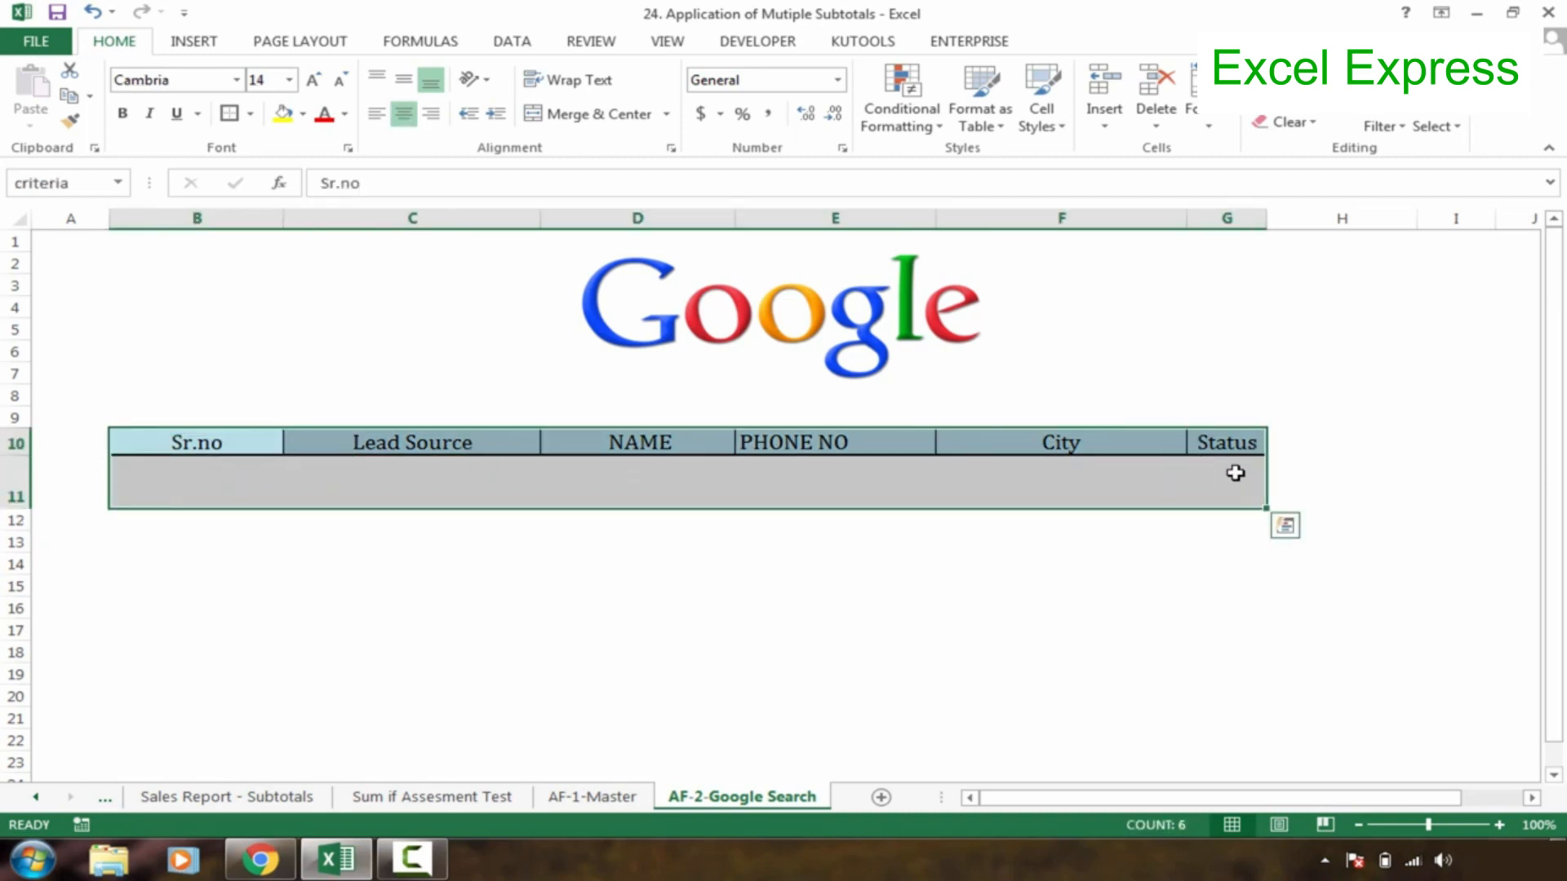
pyautogui.click(185, 573)
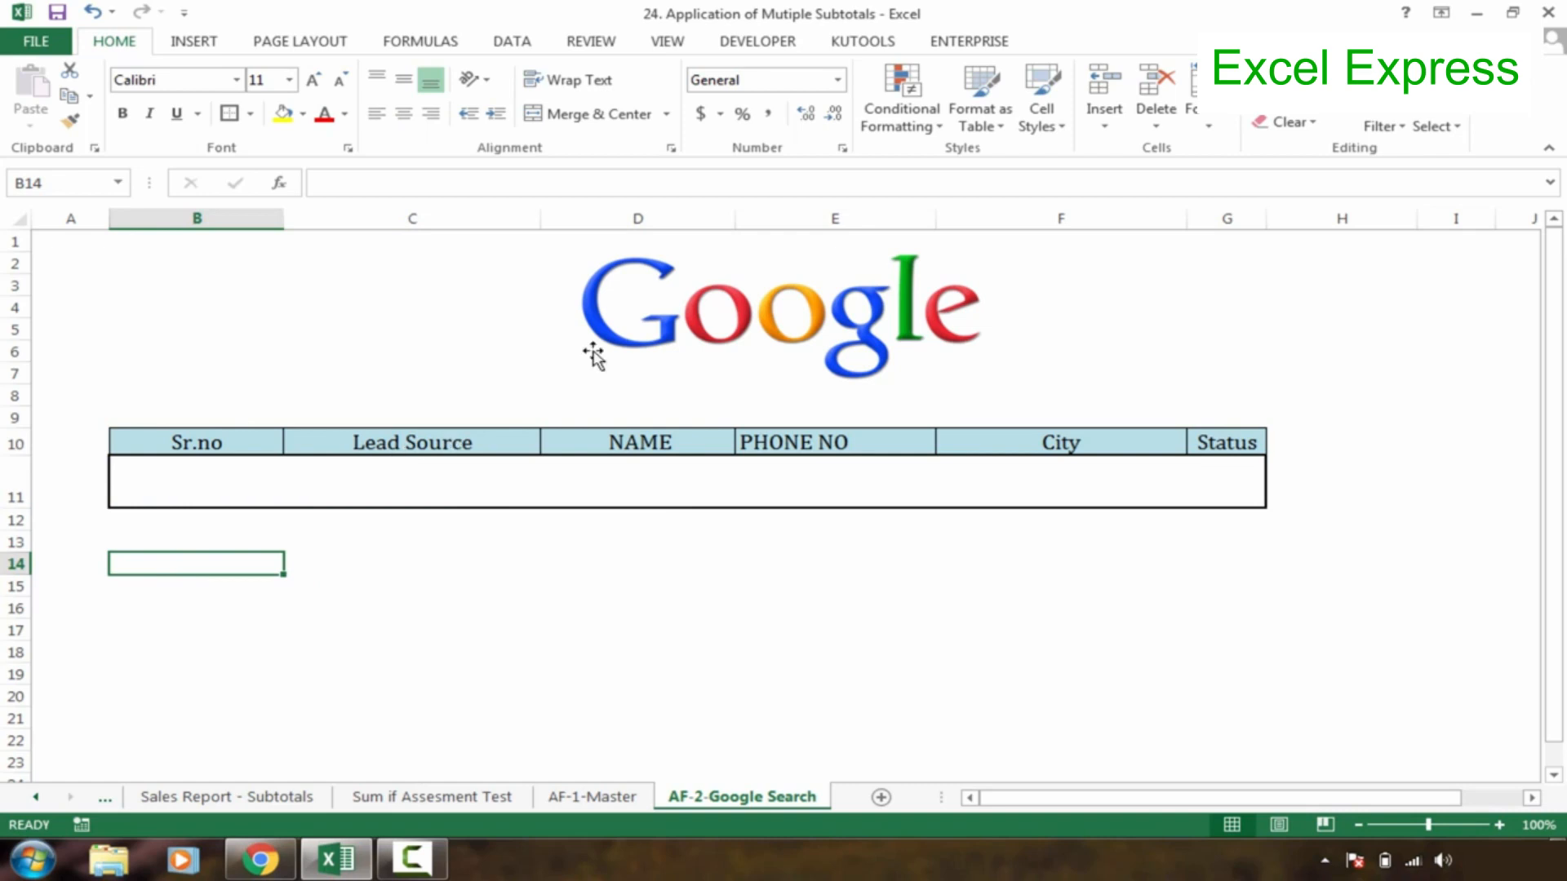
pyautogui.click(512, 41)
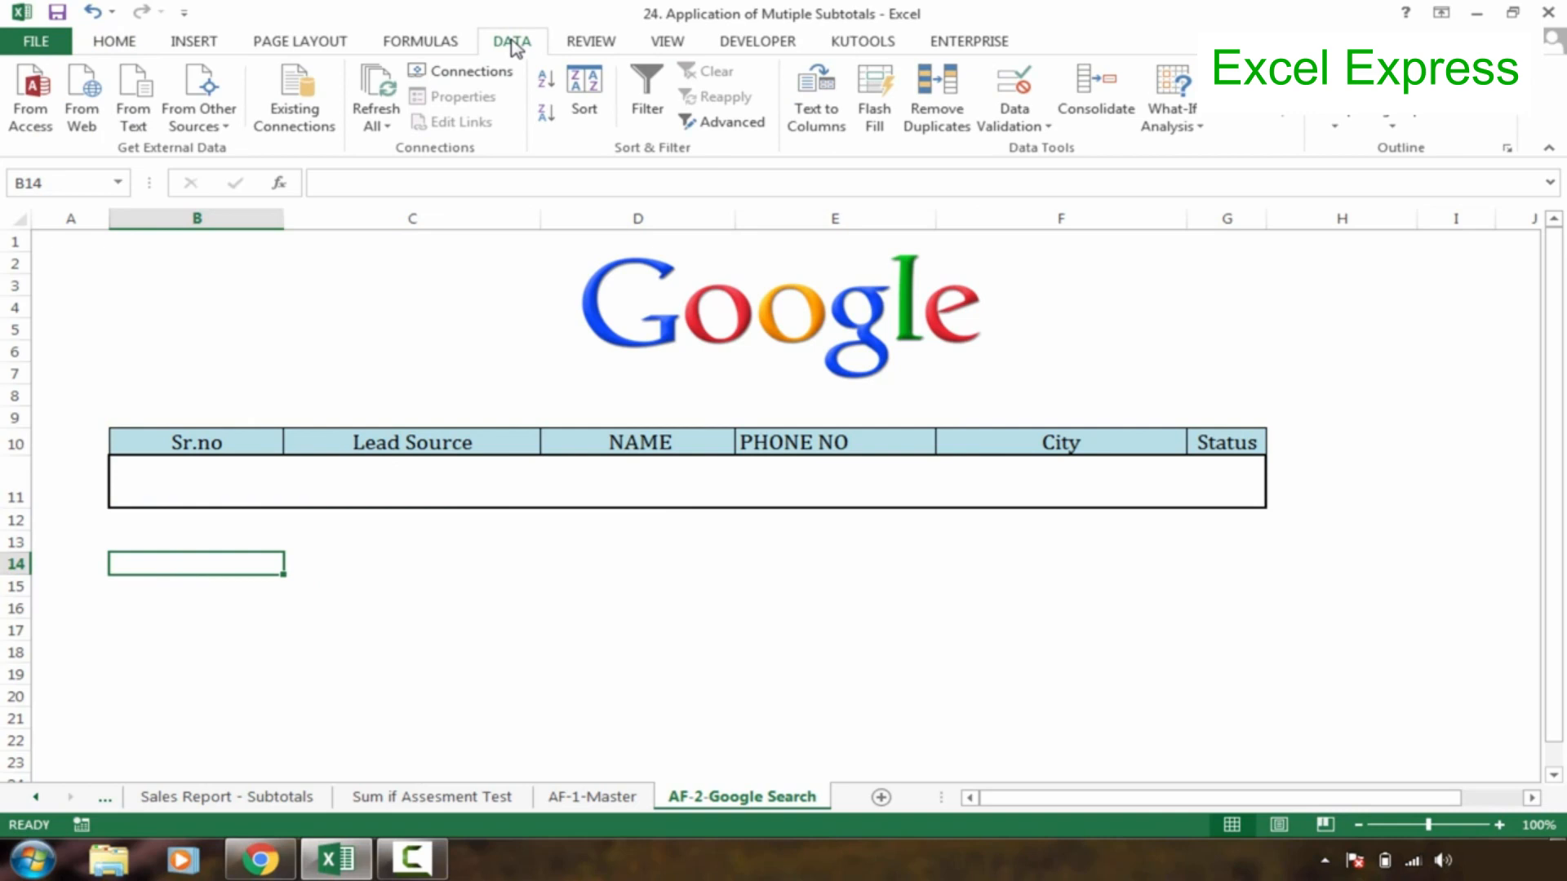
pyautogui.click(739, 127)
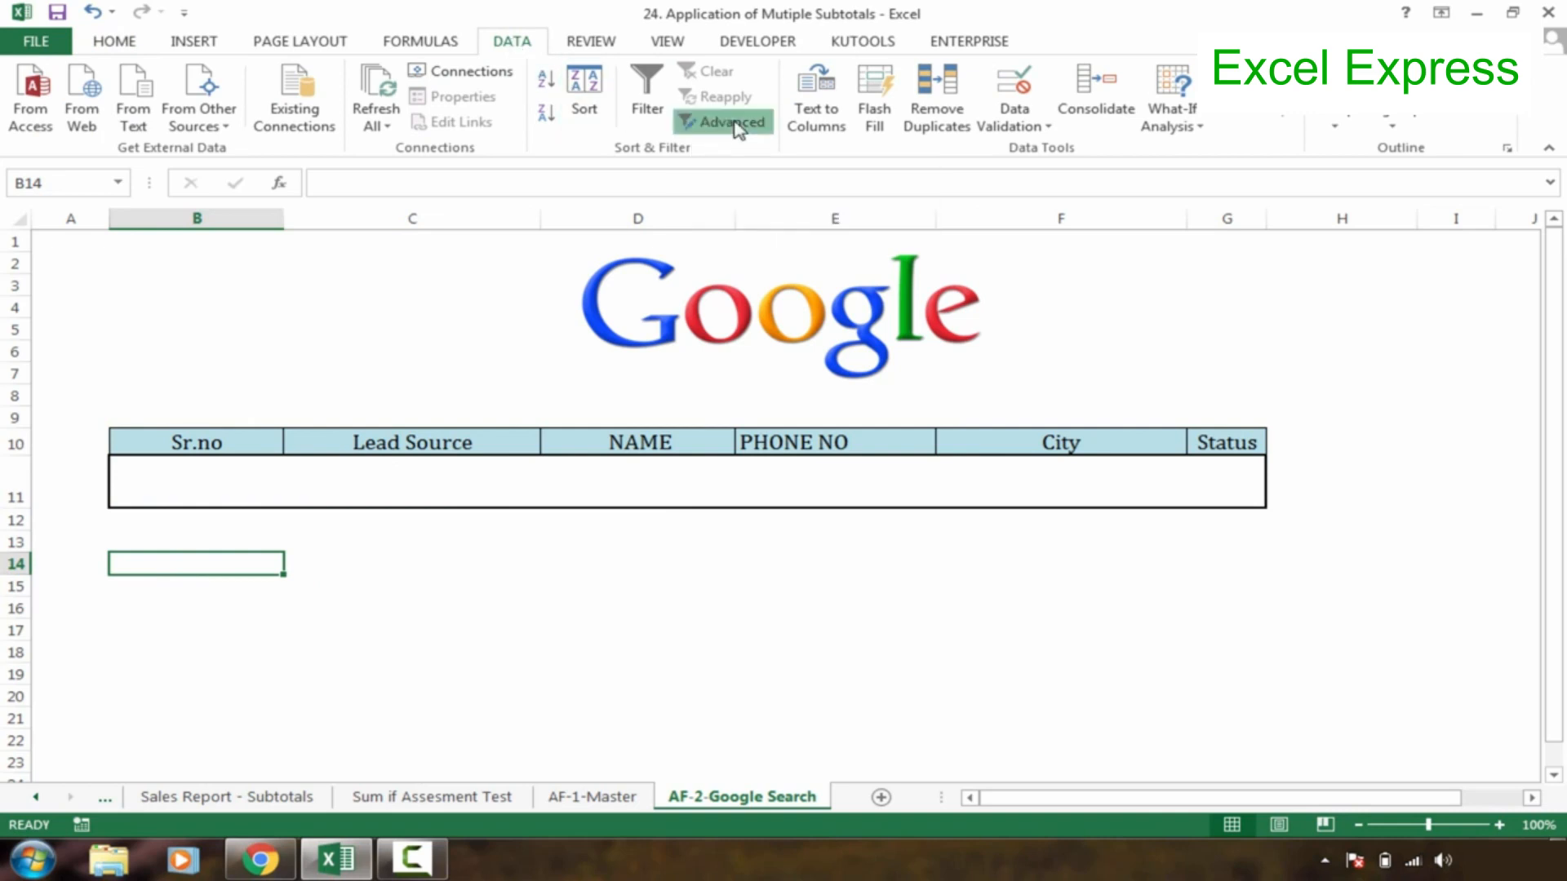
pyautogui.moveTo(873, 442); pyautogui.dragTo(1057, 260)
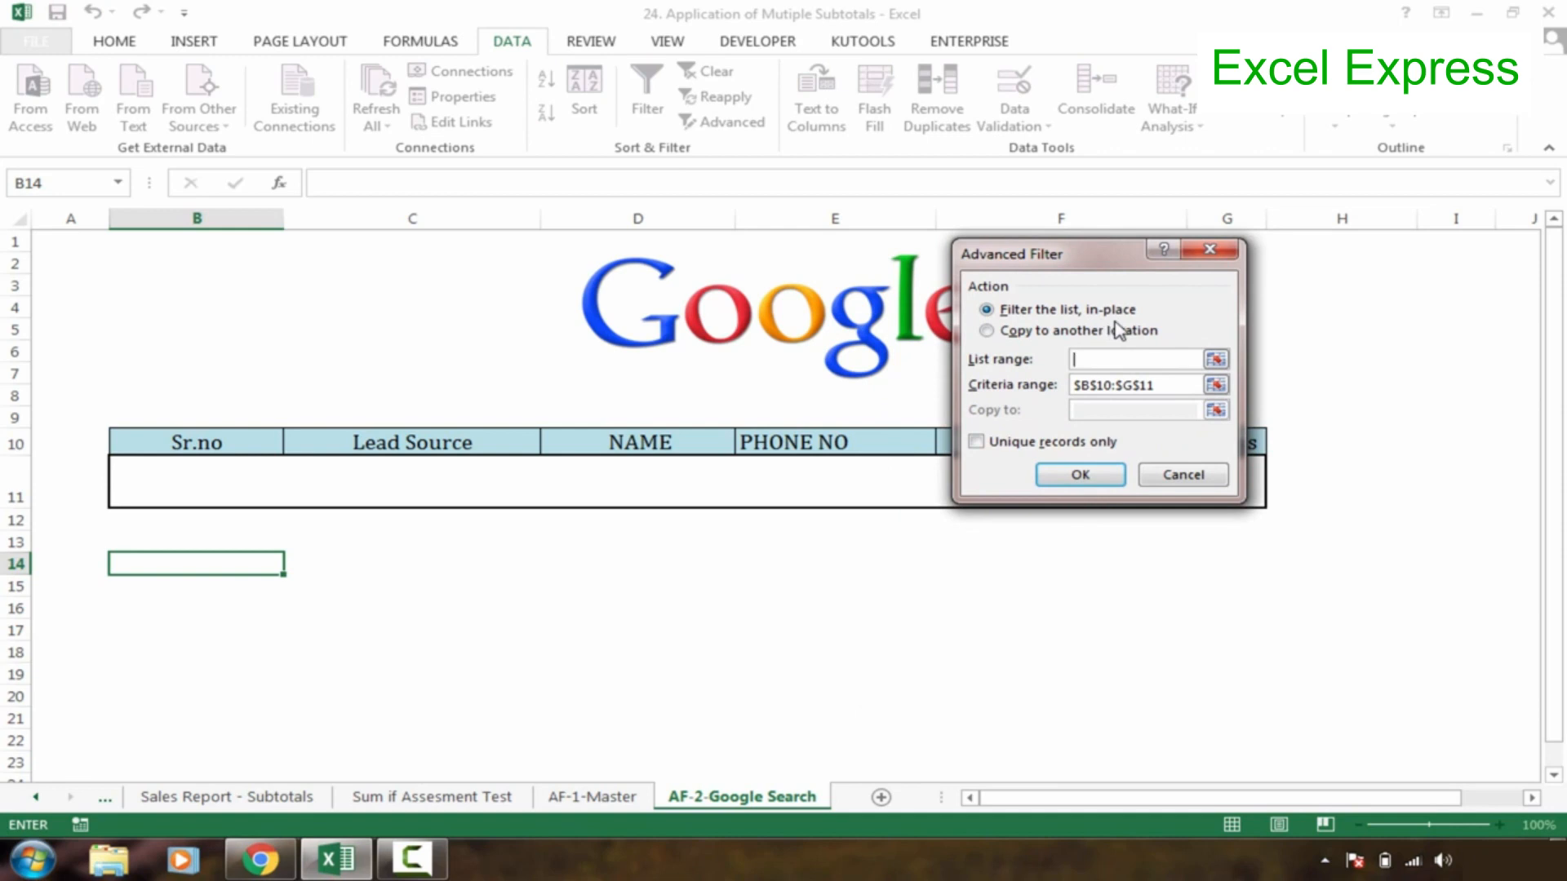
pyautogui.click(1064, 333)
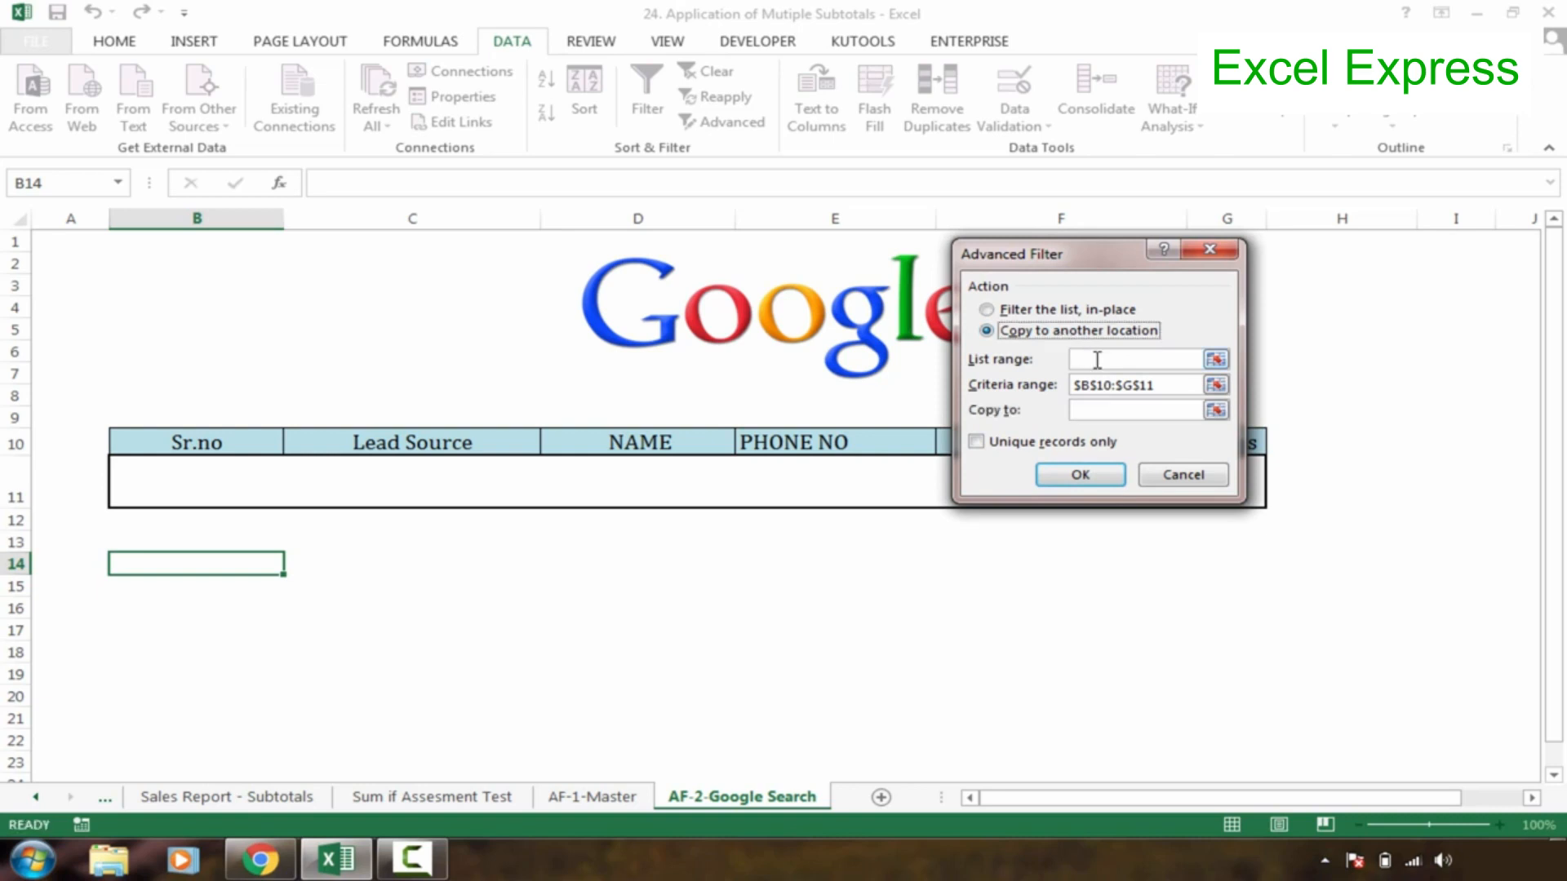
pyautogui.click(1098, 359)
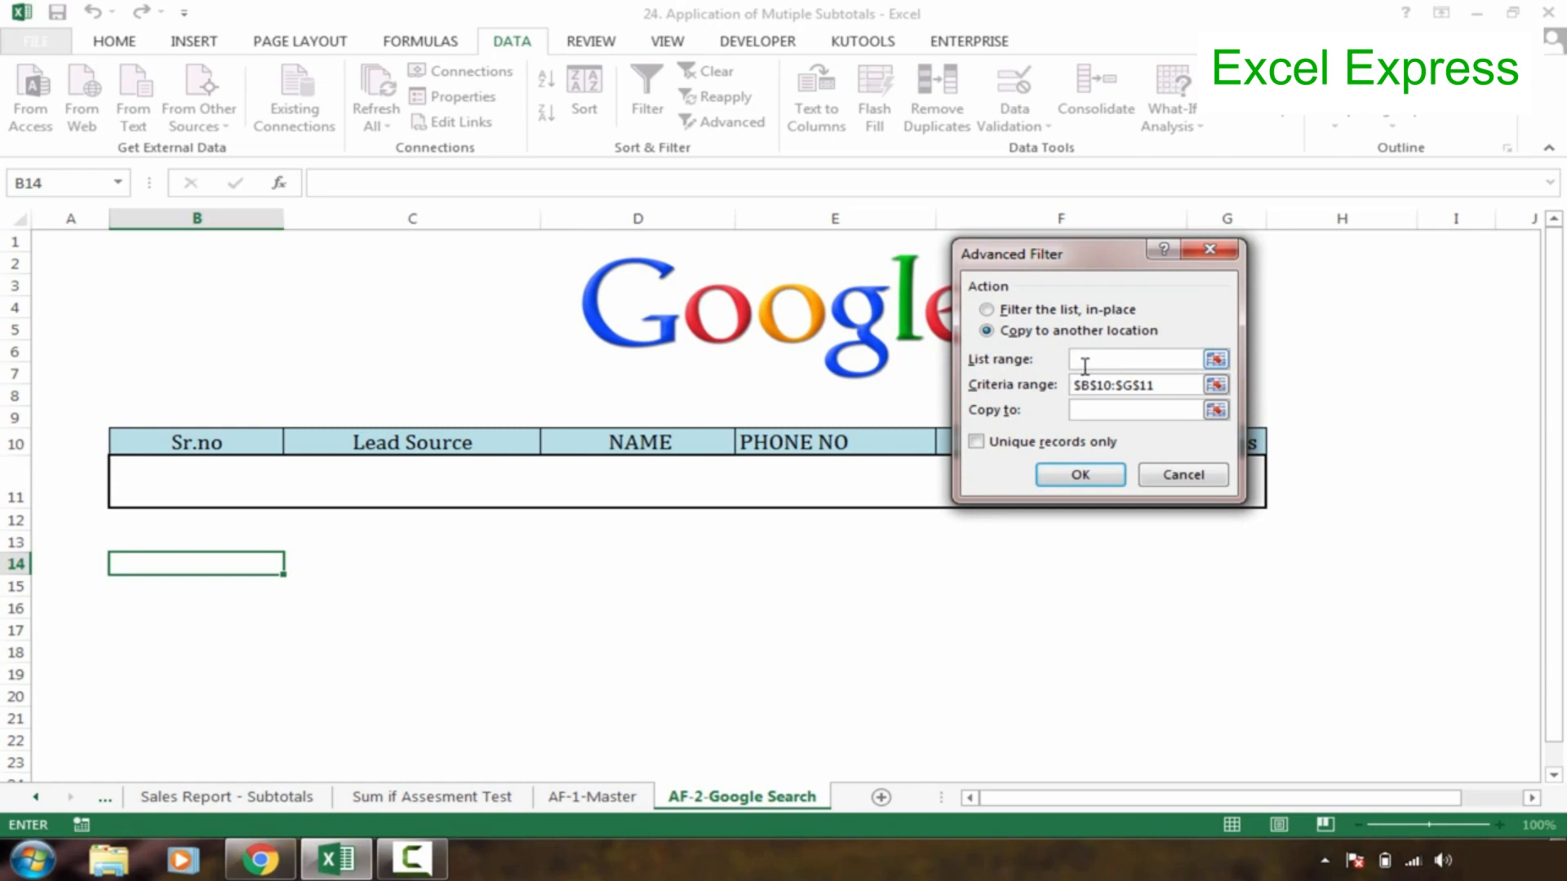
pyautogui.write('p')
pyautogui.press('Tab')
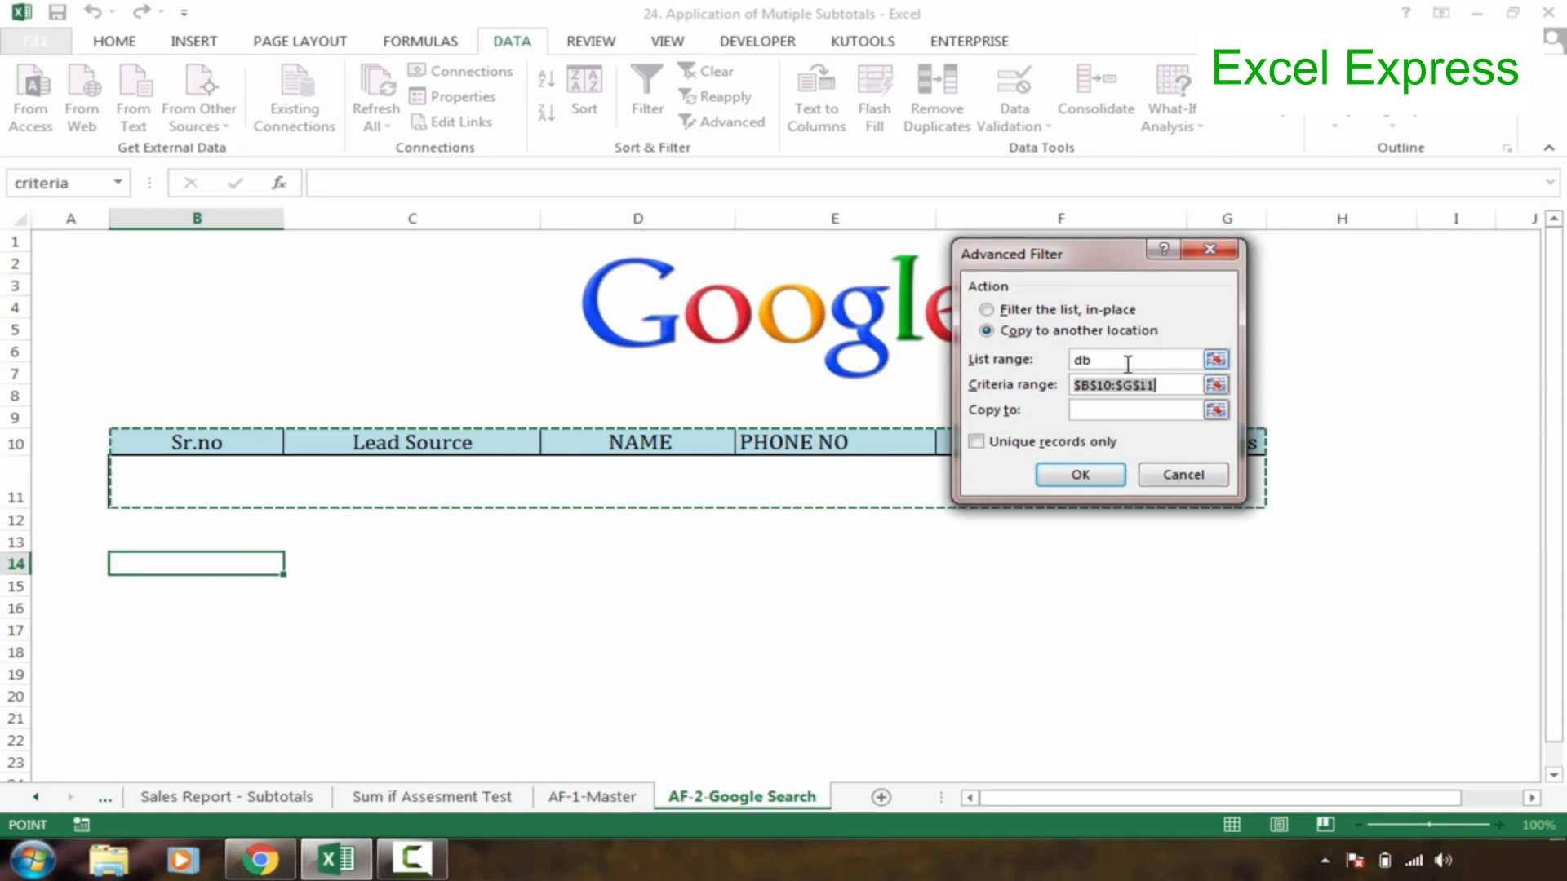
pyautogui.moveTo(1169, 385); pyautogui.dragTo(1055, 380)
pyautogui.press('Delete')
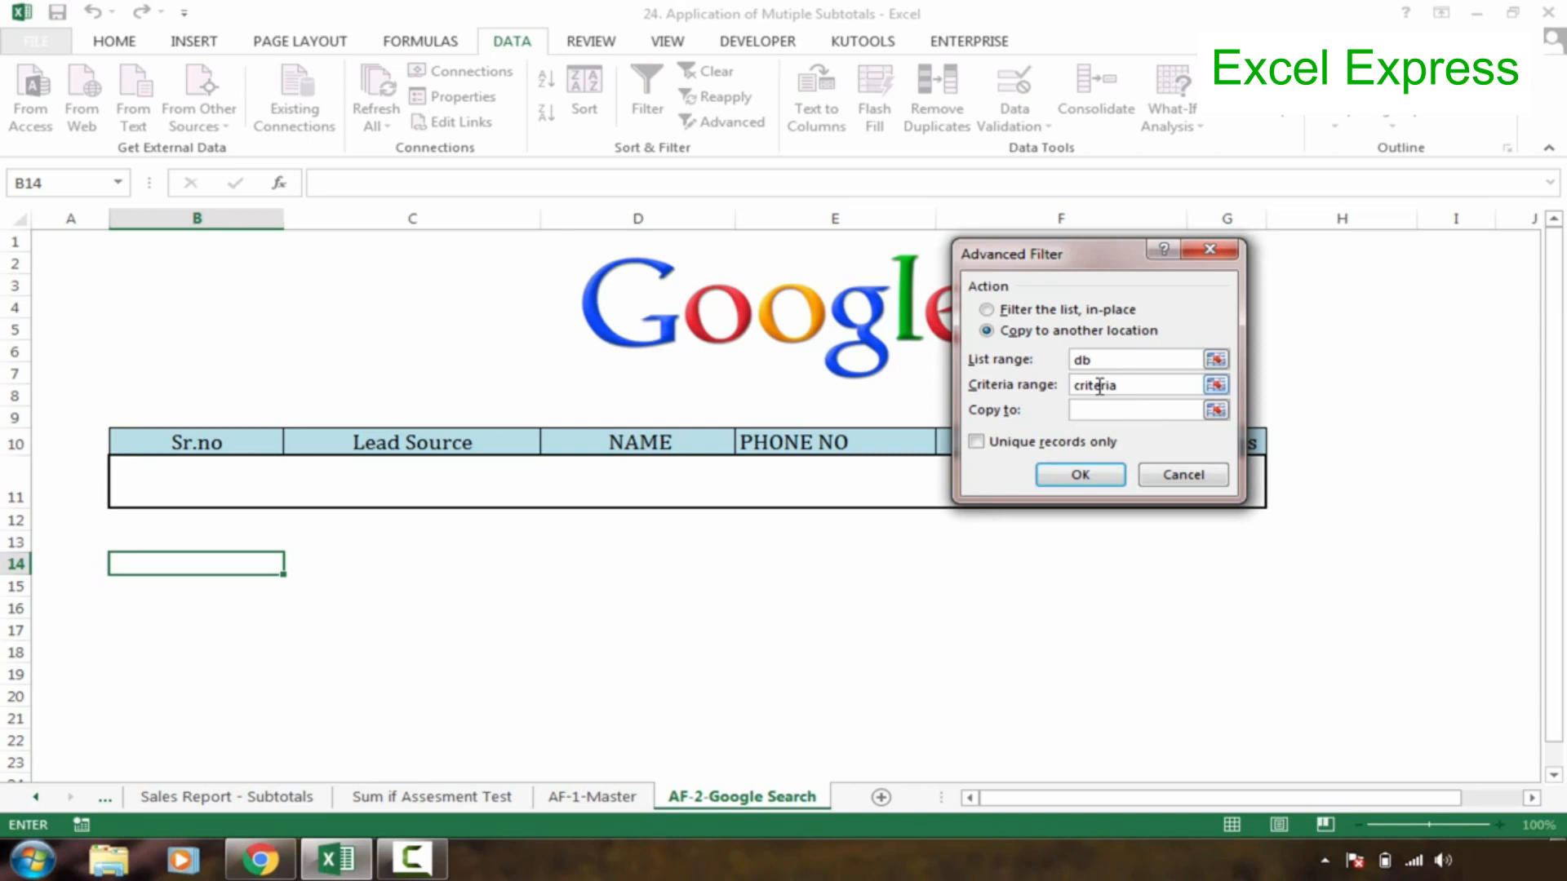
pyautogui.click(1086, 412)
pyautogui.click(1191, 485)
# Copy a Completed status from the AF-1-Master list into cell G11 of AF-2-Google Search and autofit column G.
pyautogui.click(1207, 488)
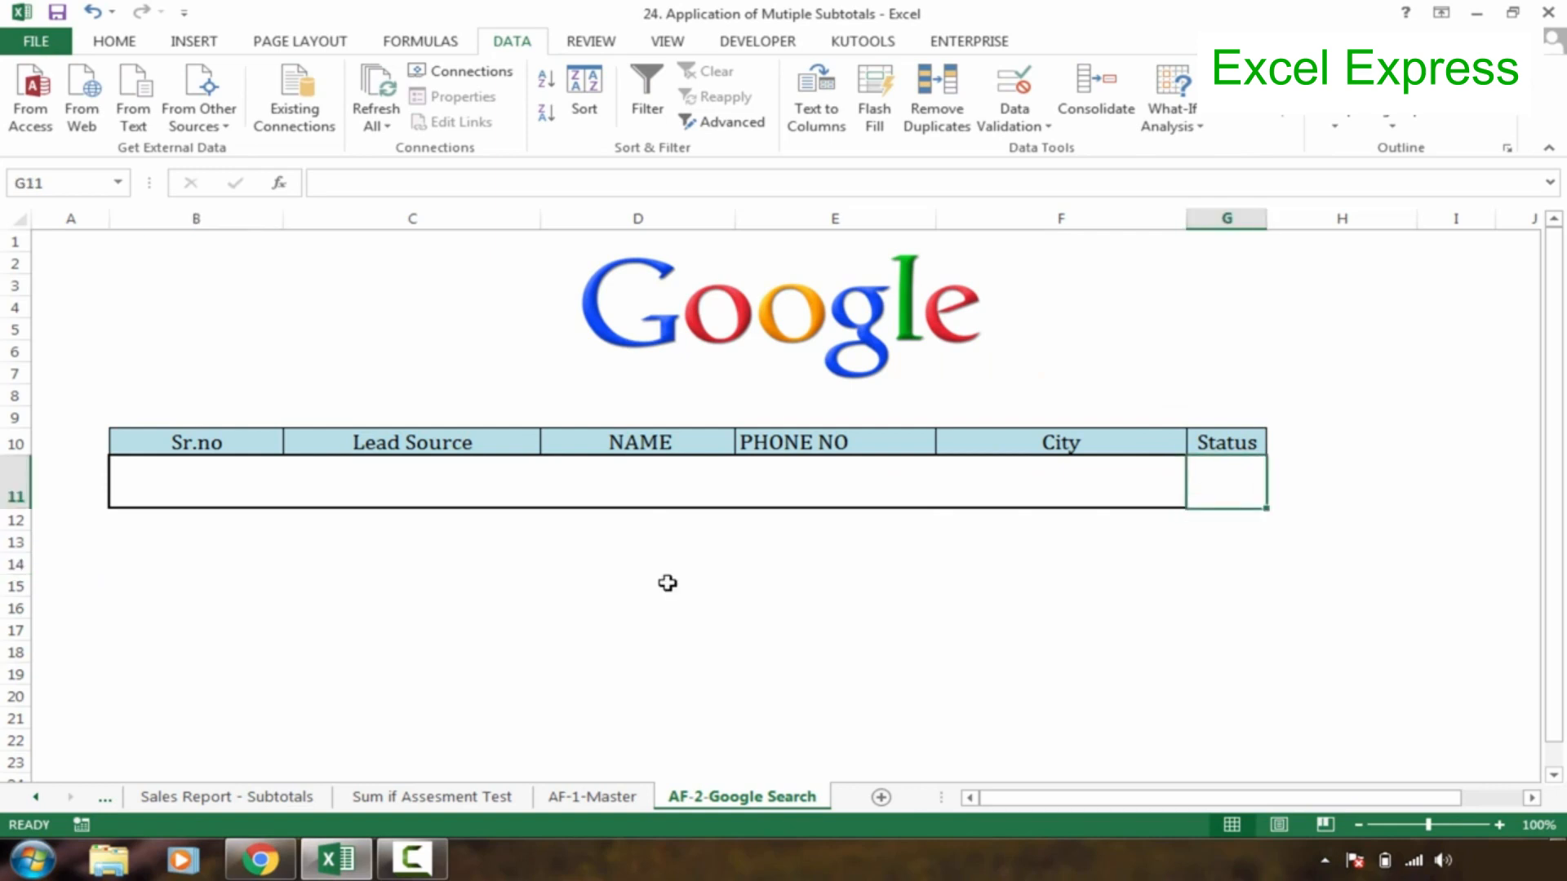
pyautogui.click(600, 799)
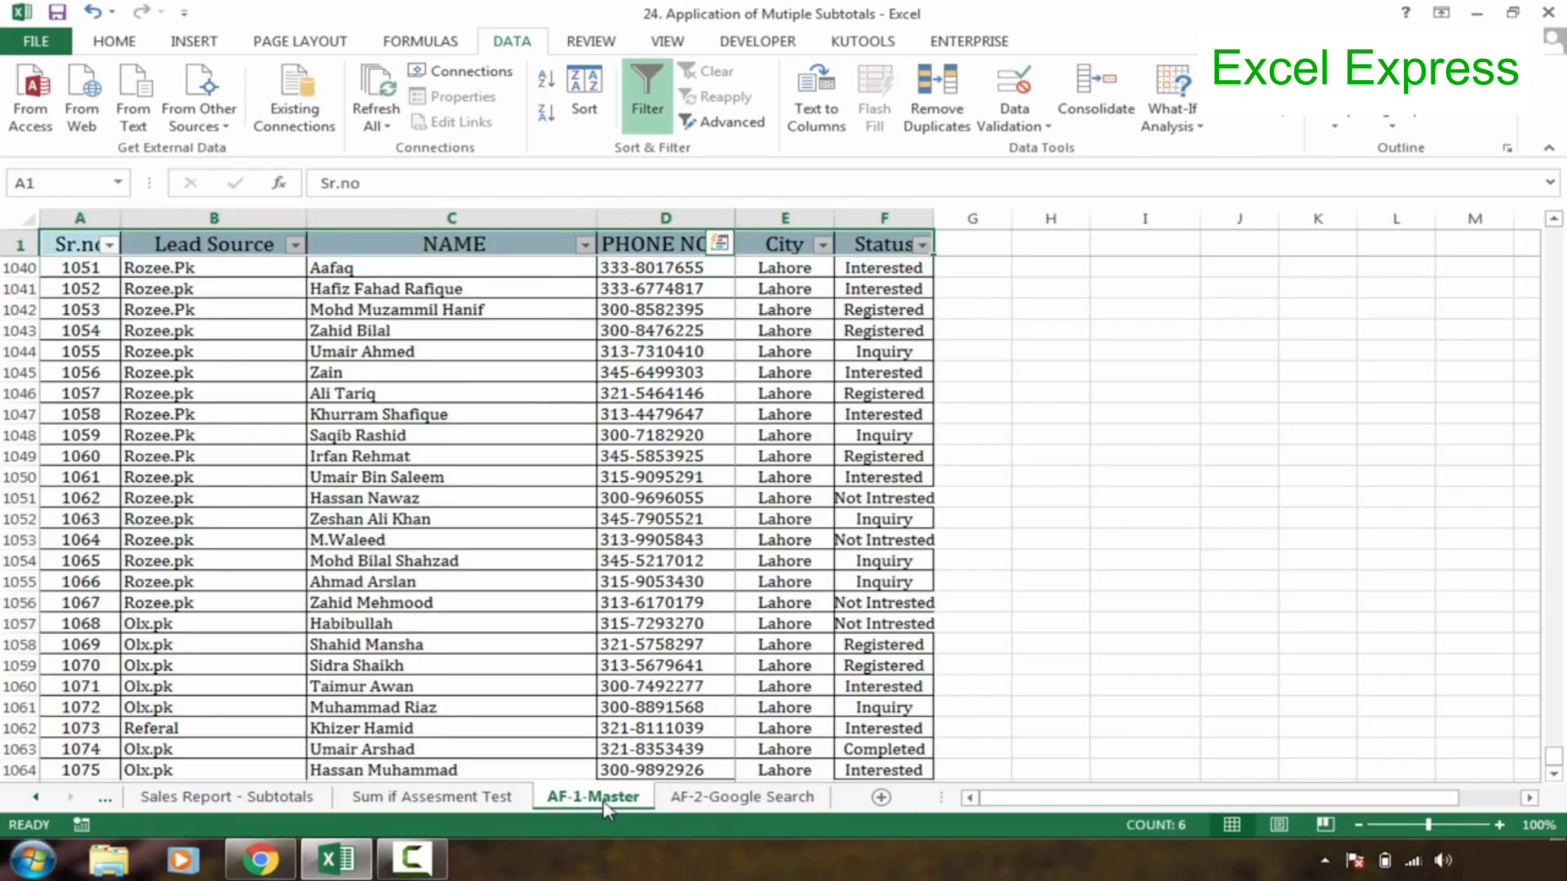
pyautogui.click(783, 404)
pyautogui.hotkey('ctrl', 'Down')
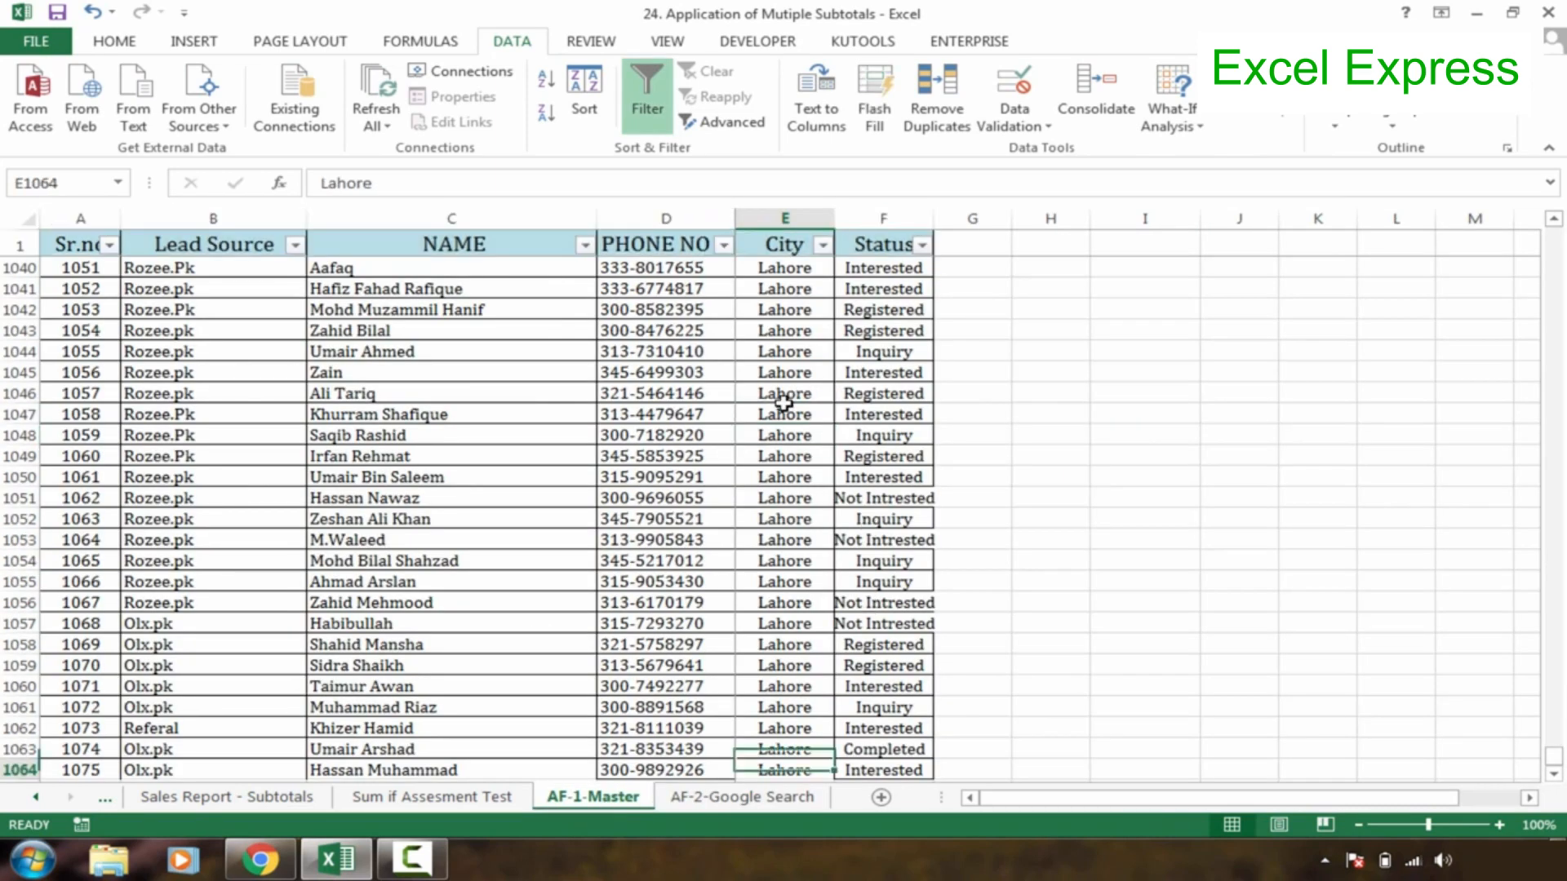
pyautogui.scroll(-8, 783, 404)
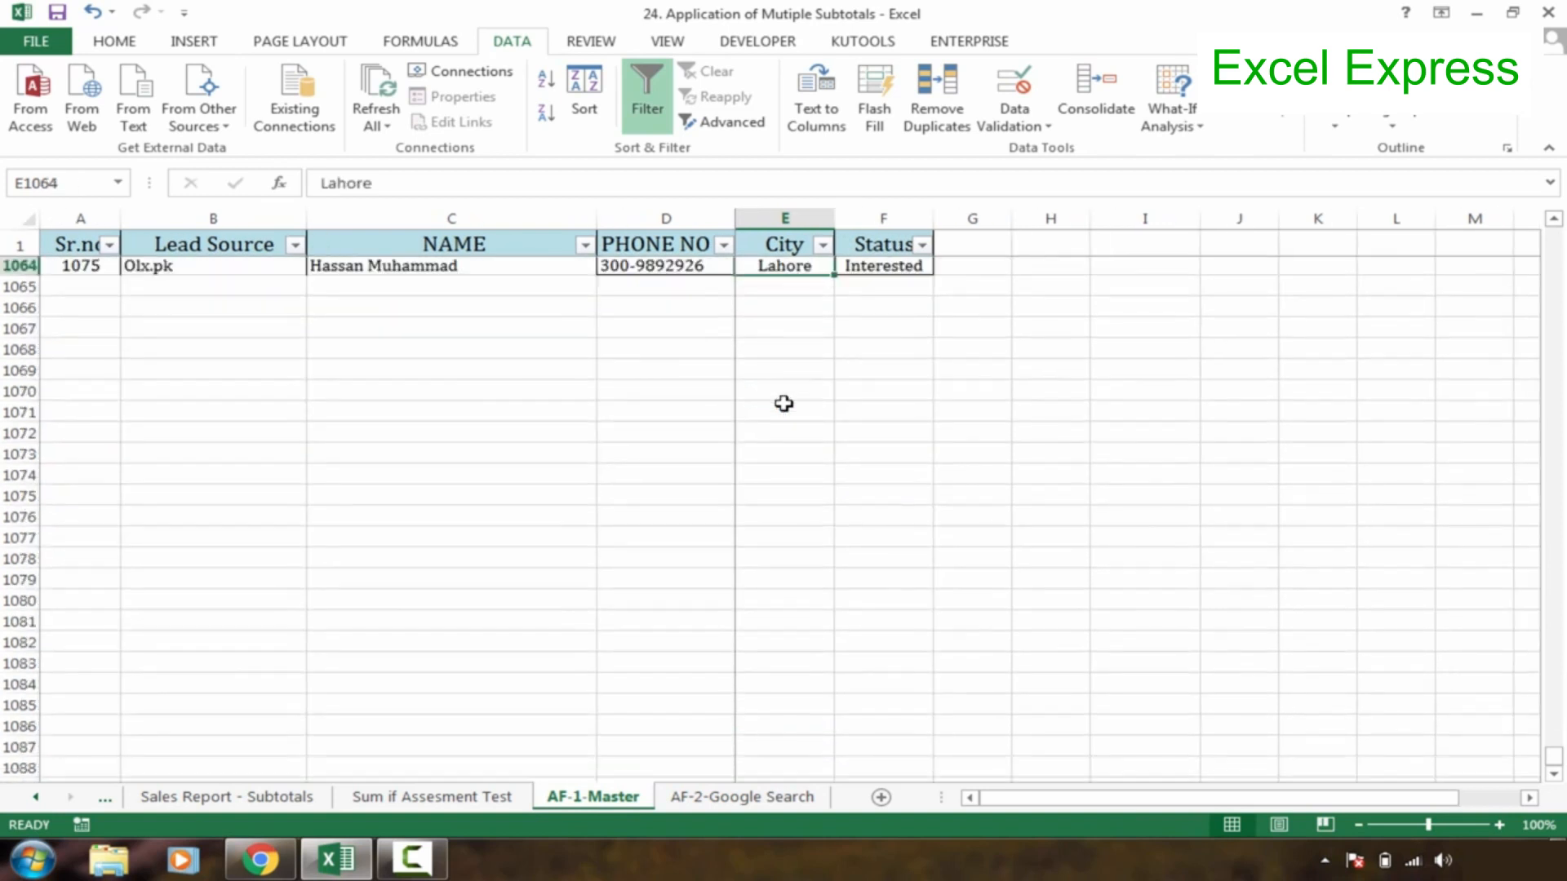
pyautogui.press('Up')
pyautogui.press('Up')
pyautogui.press('Up')
pyautogui.press('Up')
pyautogui.press('Up')
pyautogui.press('Up')
pyautogui.press('Up')
pyautogui.press('Up')
pyautogui.press('Up')
pyautogui.press('Up')
pyautogui.press('Up')
pyautogui.press('Up')
pyautogui.press('Up')
pyautogui.press('Up')
pyautogui.press('Up')
pyautogui.press('Up')
pyautogui.press('Up')
pyautogui.press('Up')
pyautogui.press('Up')
pyautogui.press('Up')
pyautogui.press('Up')
pyautogui.press('Up')
pyautogui.press('Up')
pyautogui.press('Up')
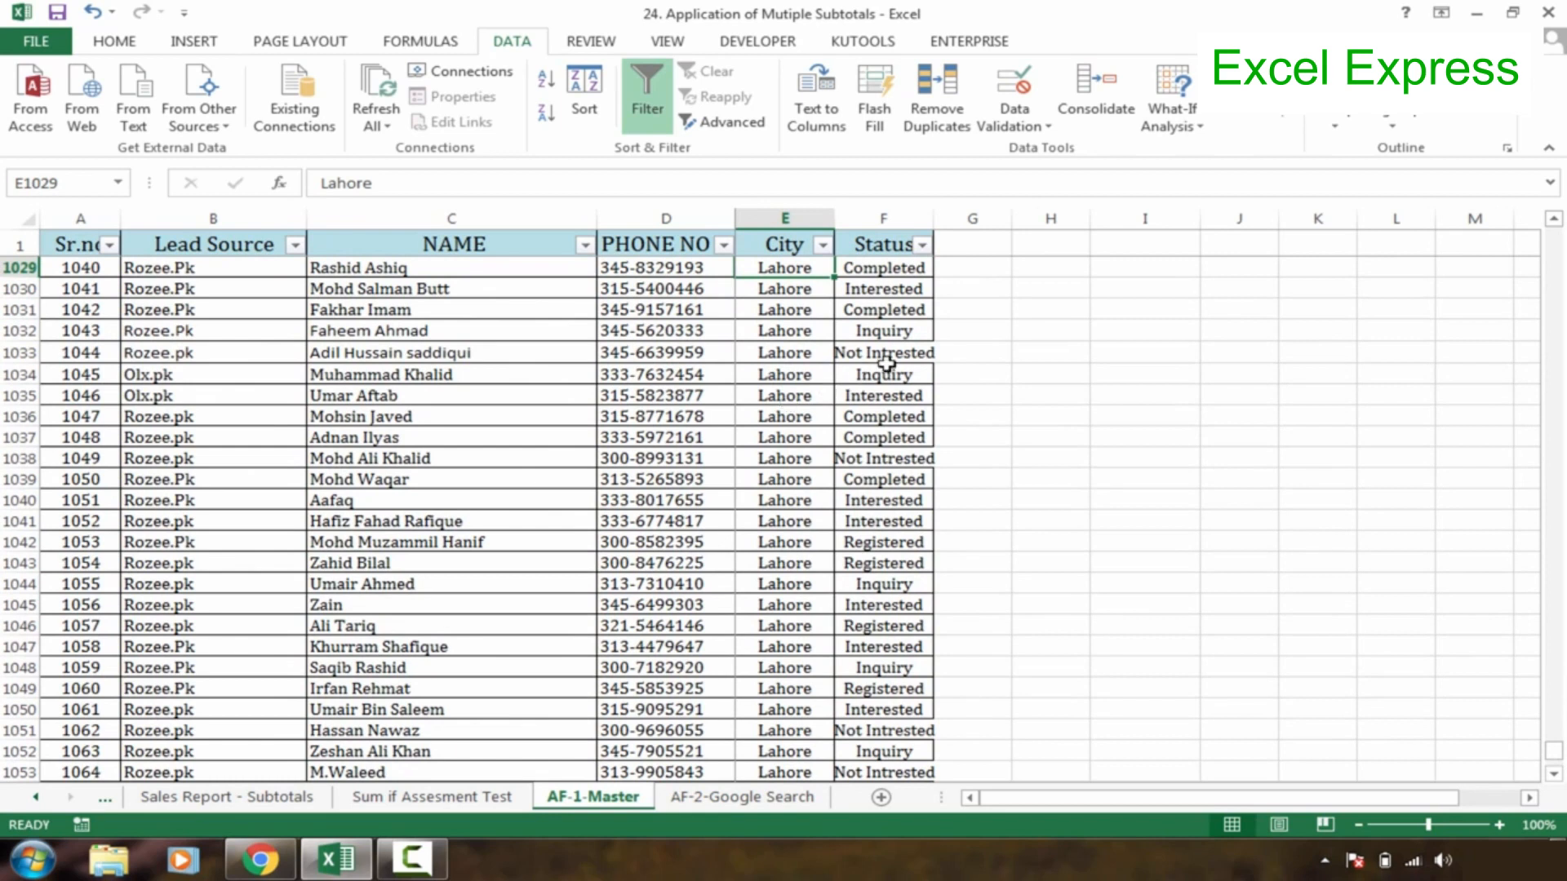
pyautogui.click(881, 310)
pyautogui.hotkey('ctrl', 'c')
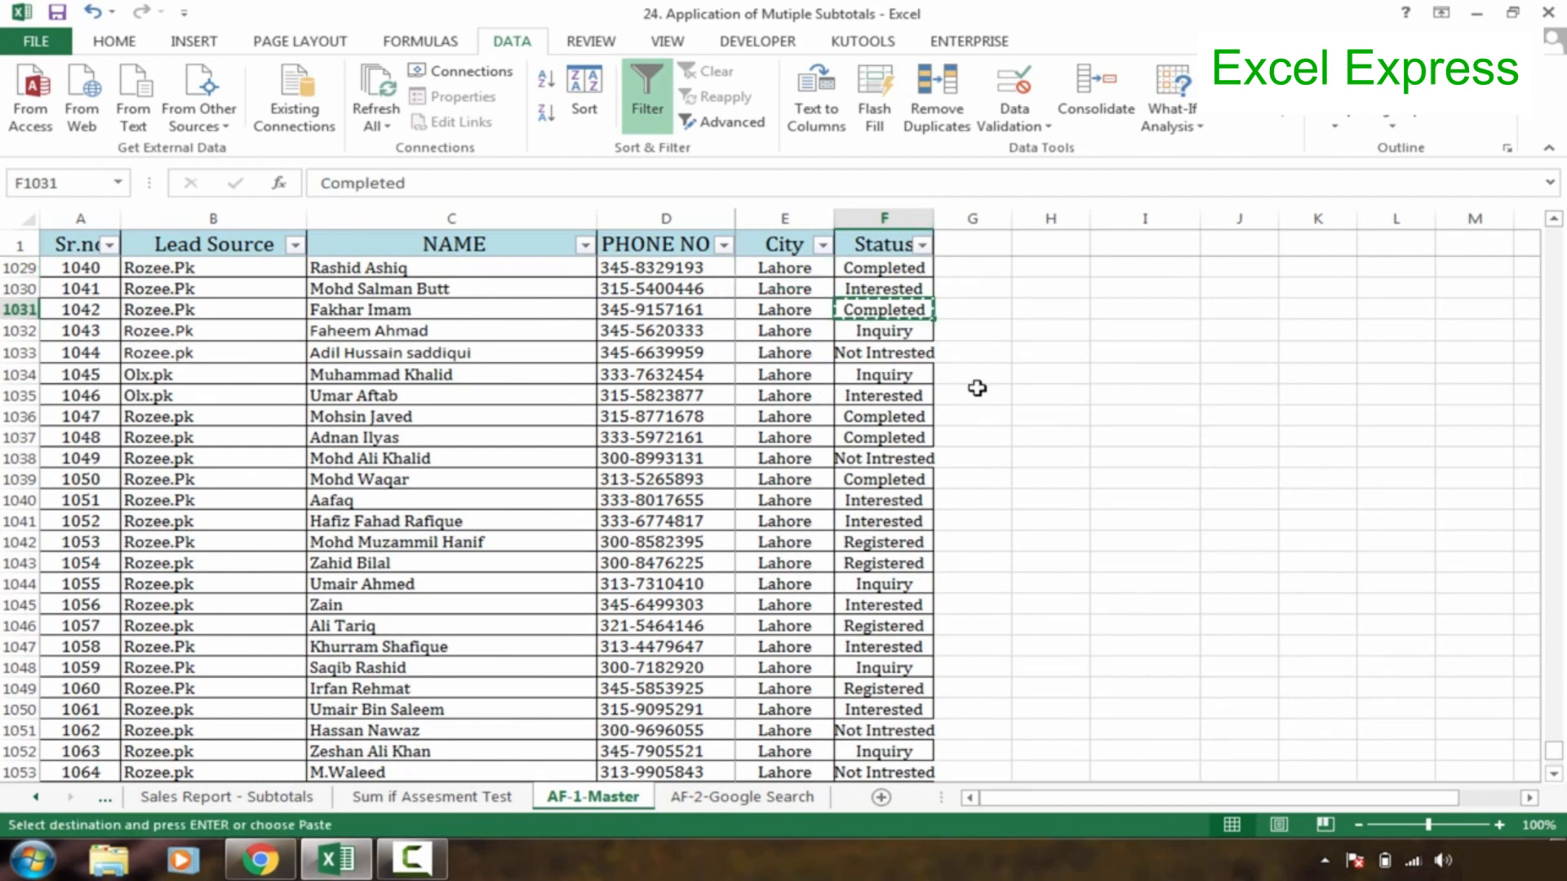
pyautogui.click(742, 796)
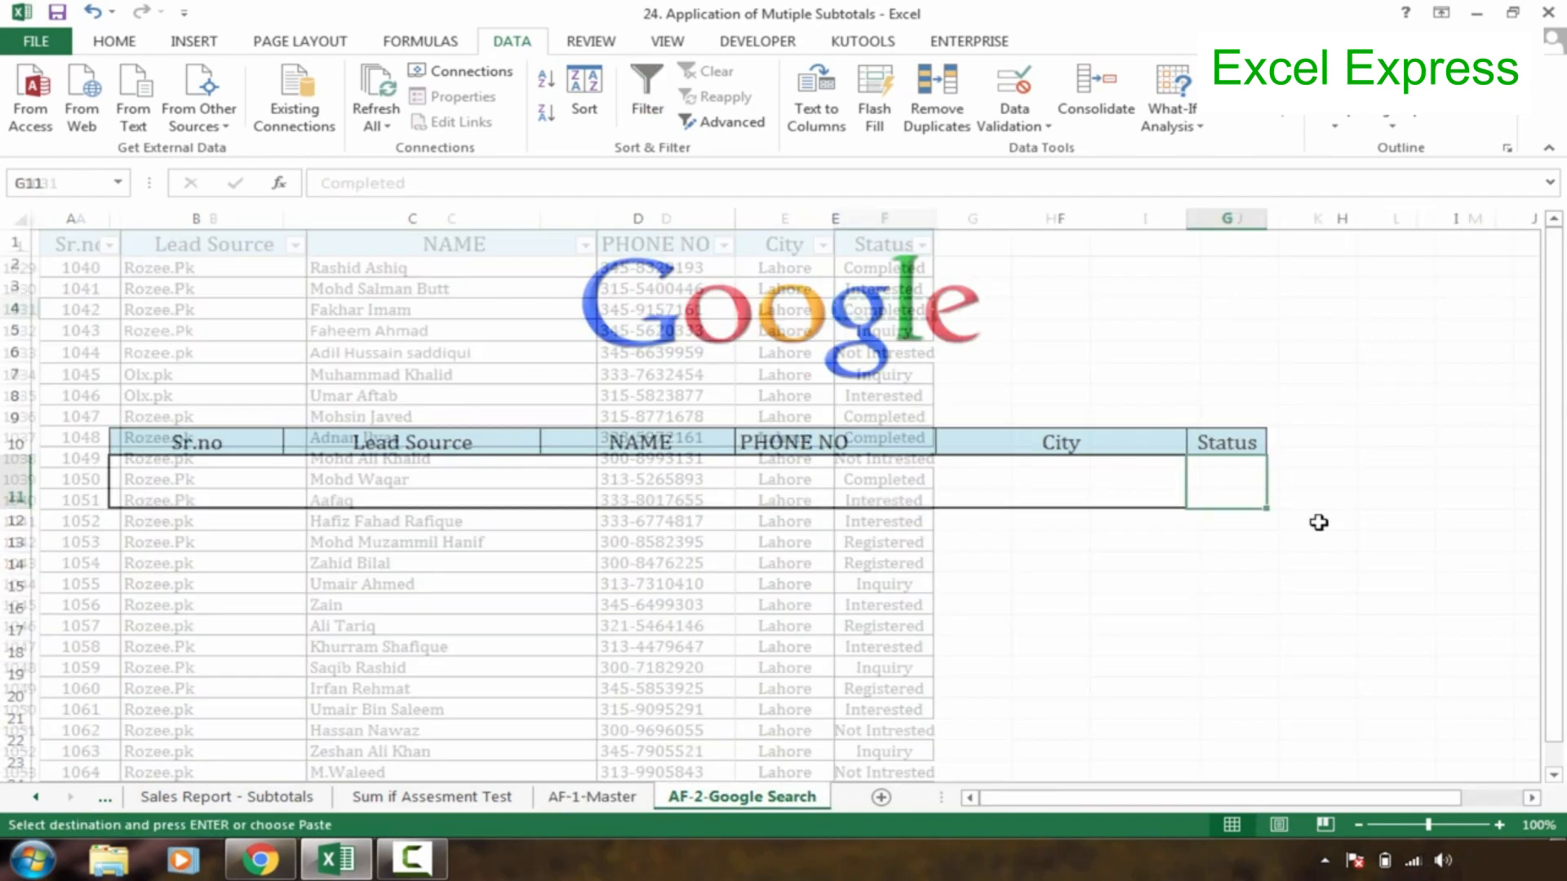
pyautogui.hotkey('ctrl', 'v')
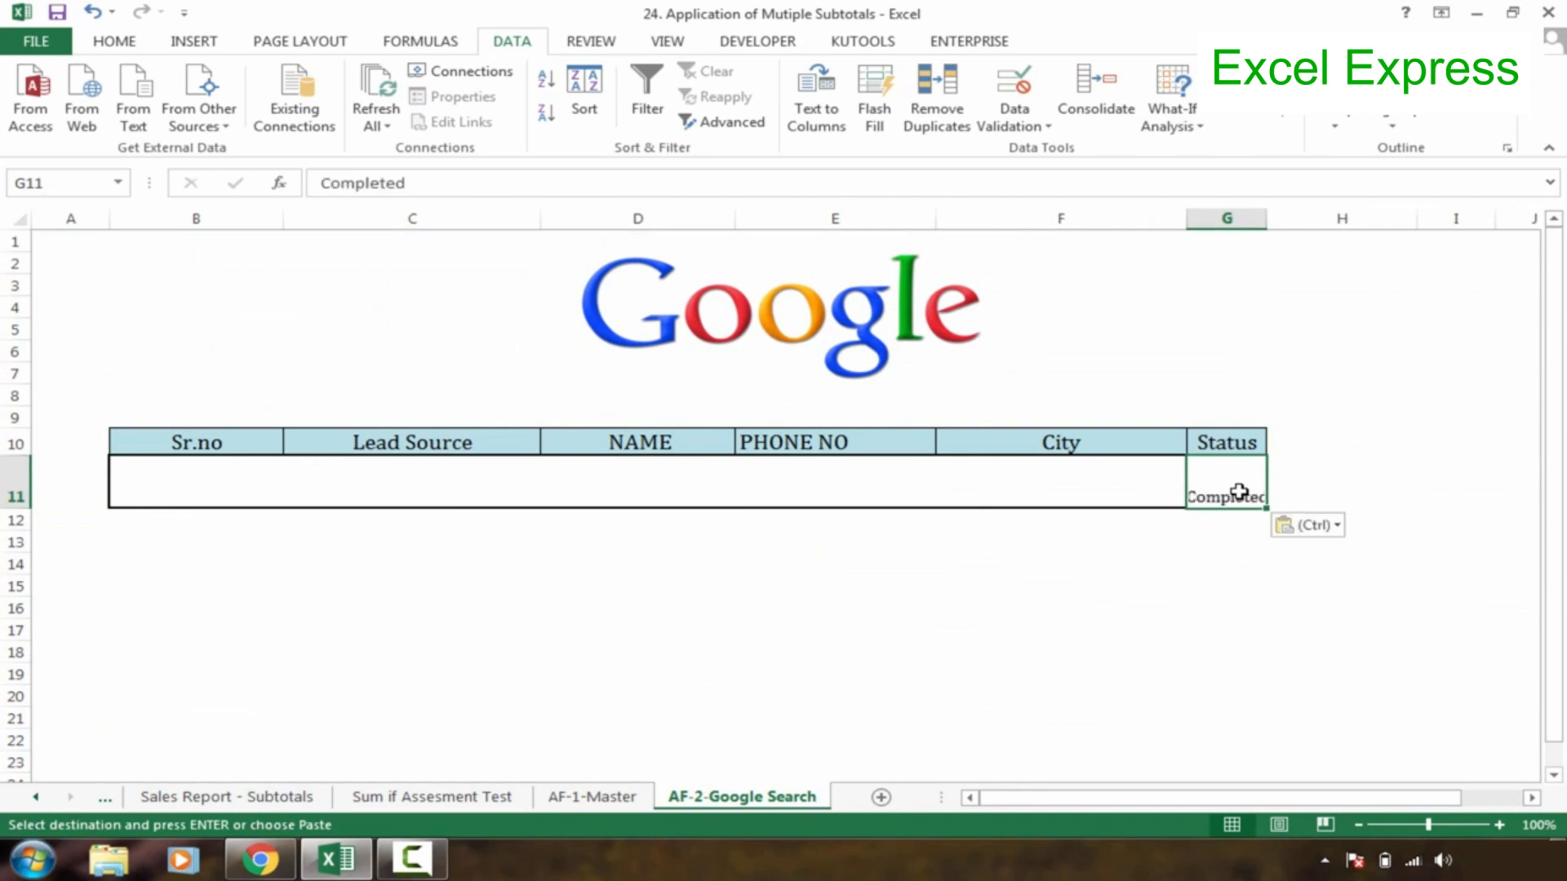
pyautogui.doubleClick(1266, 217)
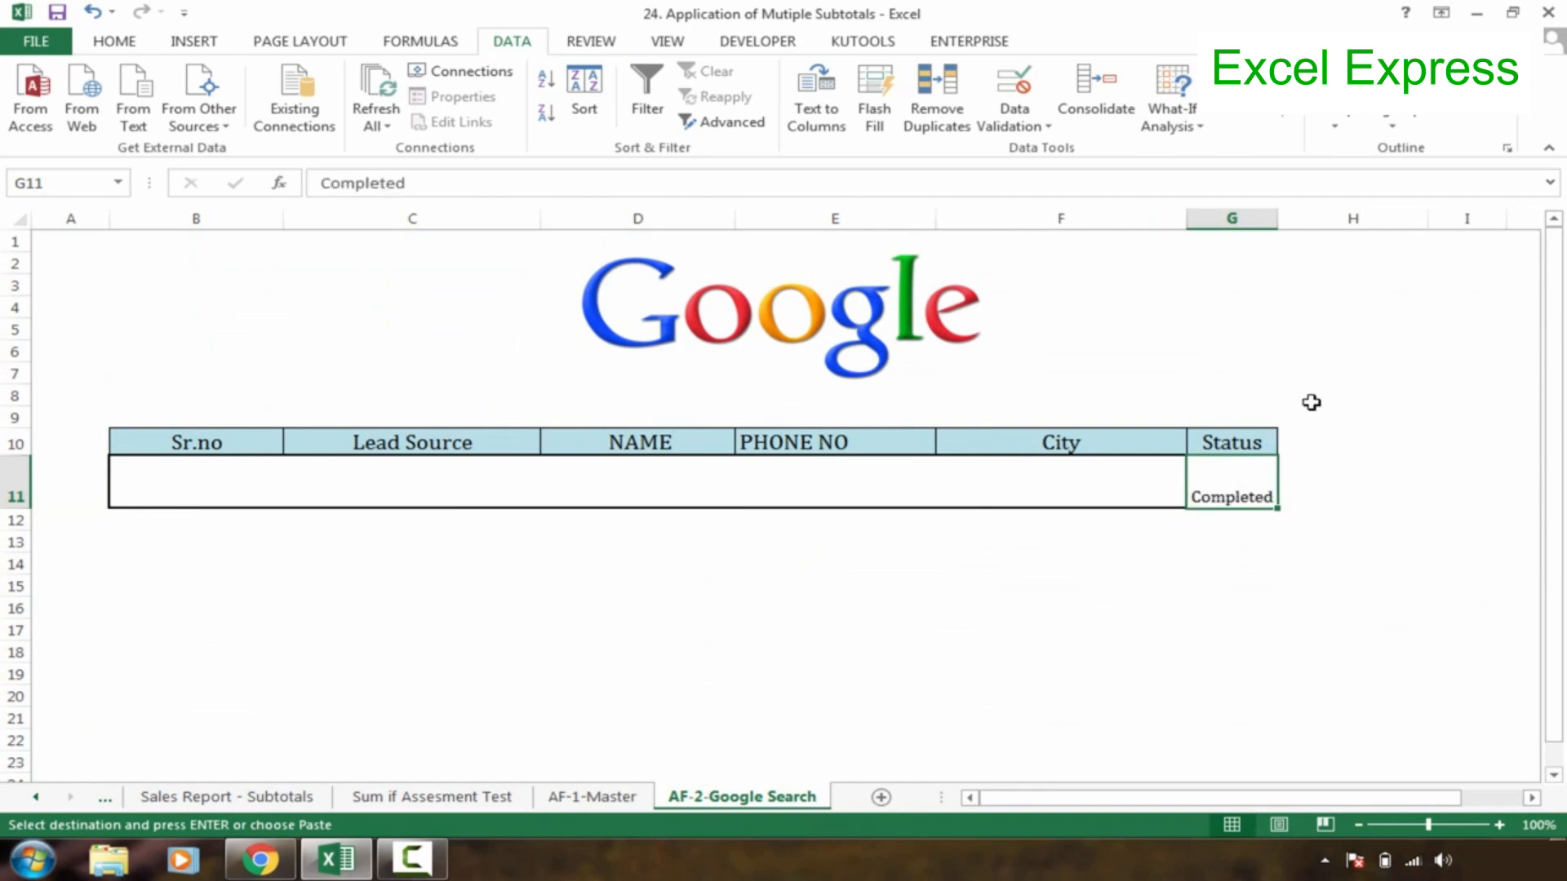
pyautogui.click(1500, 825)
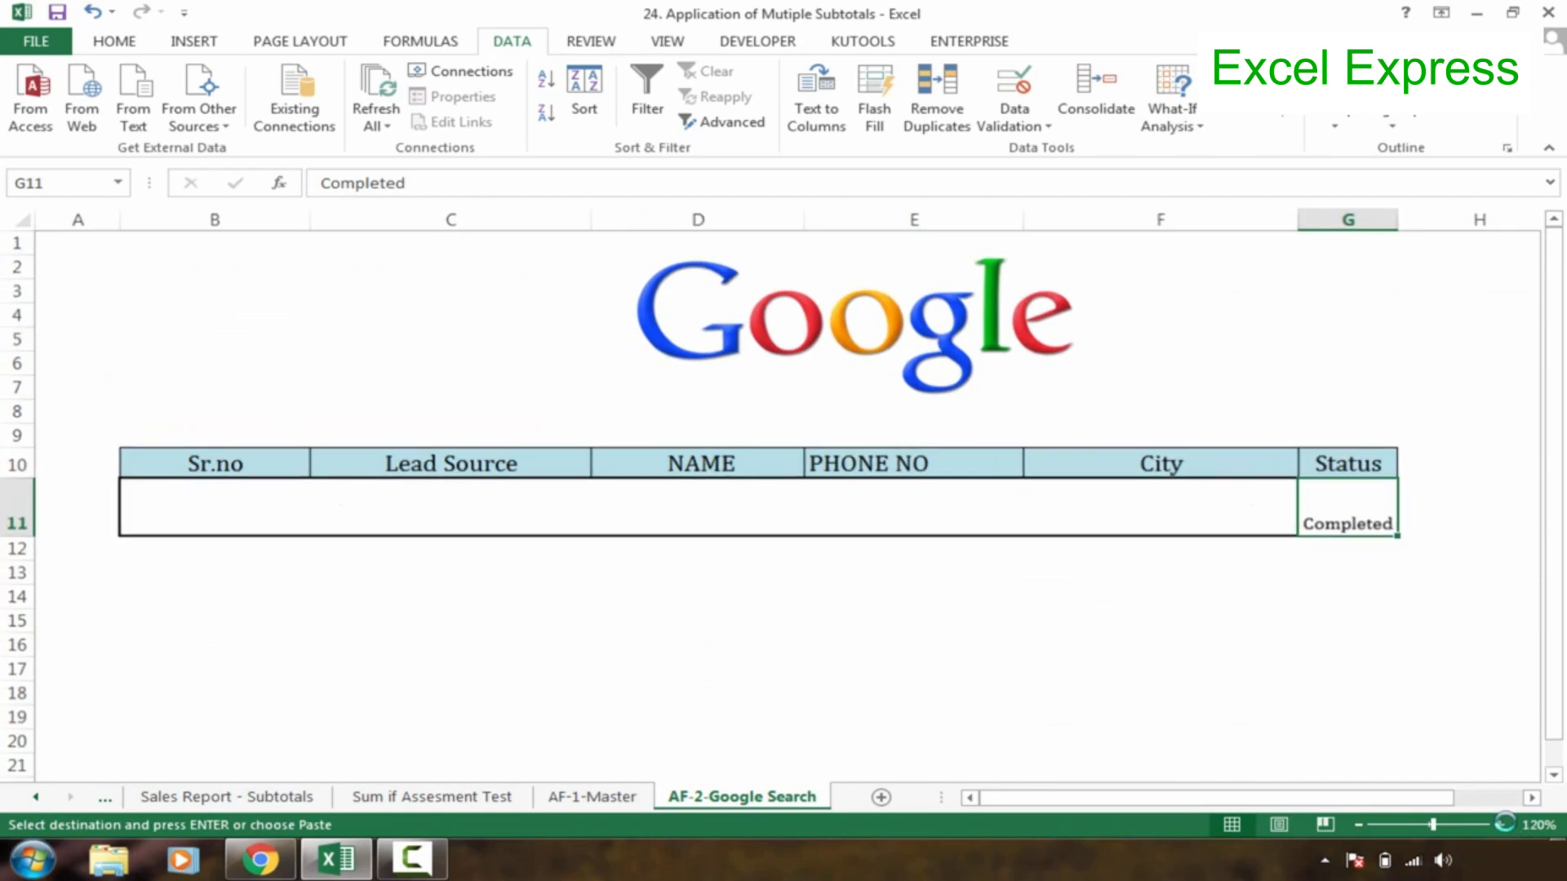
pyautogui.click(1500, 825)
pyautogui.click(942, 664)
pyautogui.click(733, 567)
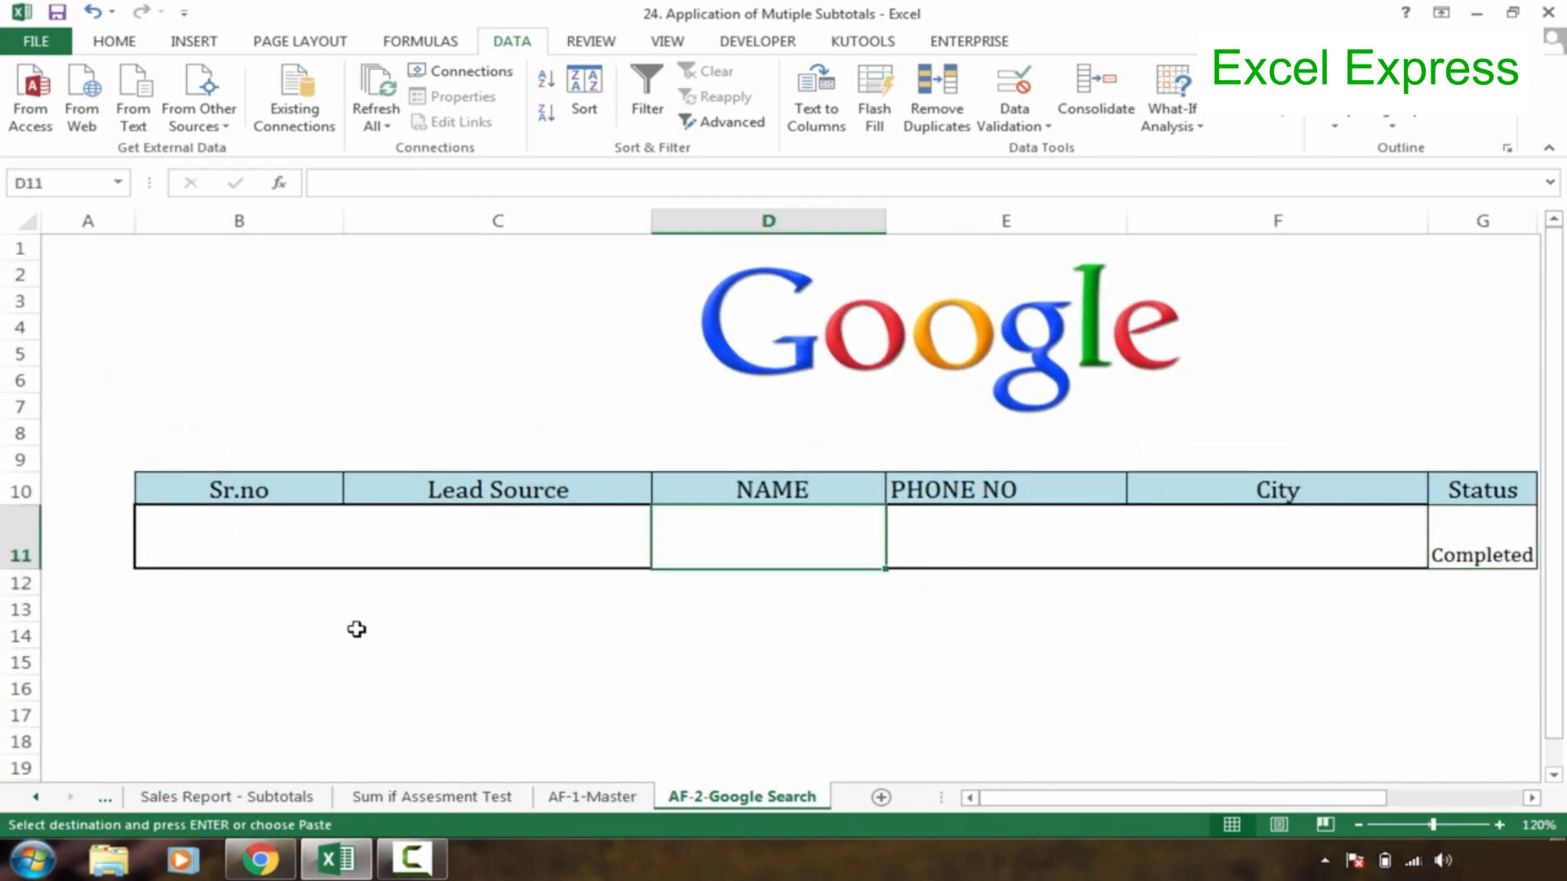
pyautogui.click(290, 655)
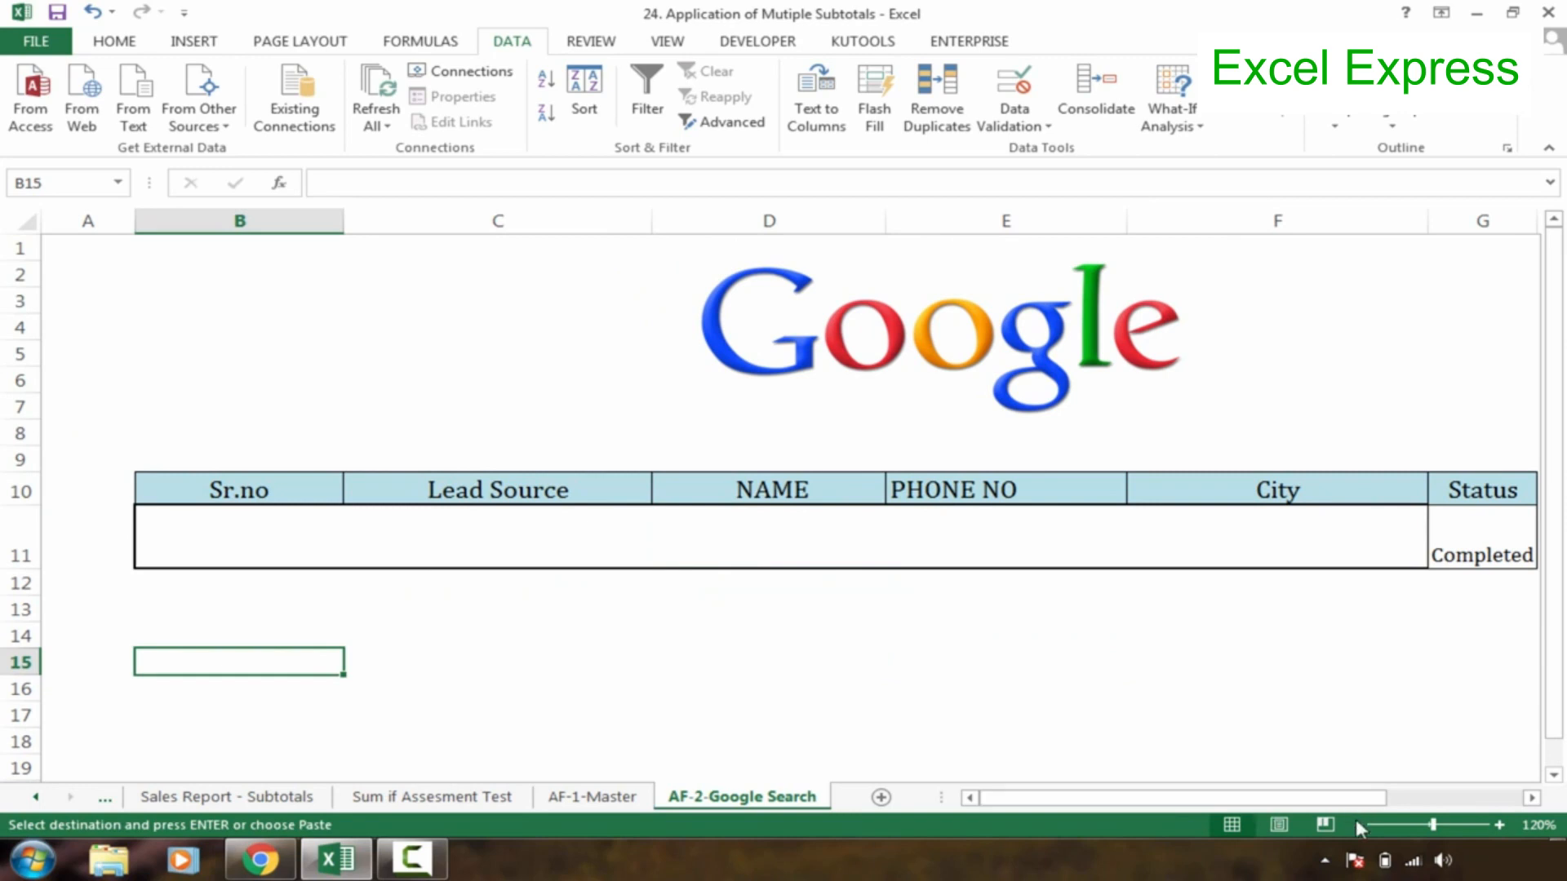
pyautogui.click(1356, 823)
pyautogui.click(364, 598)
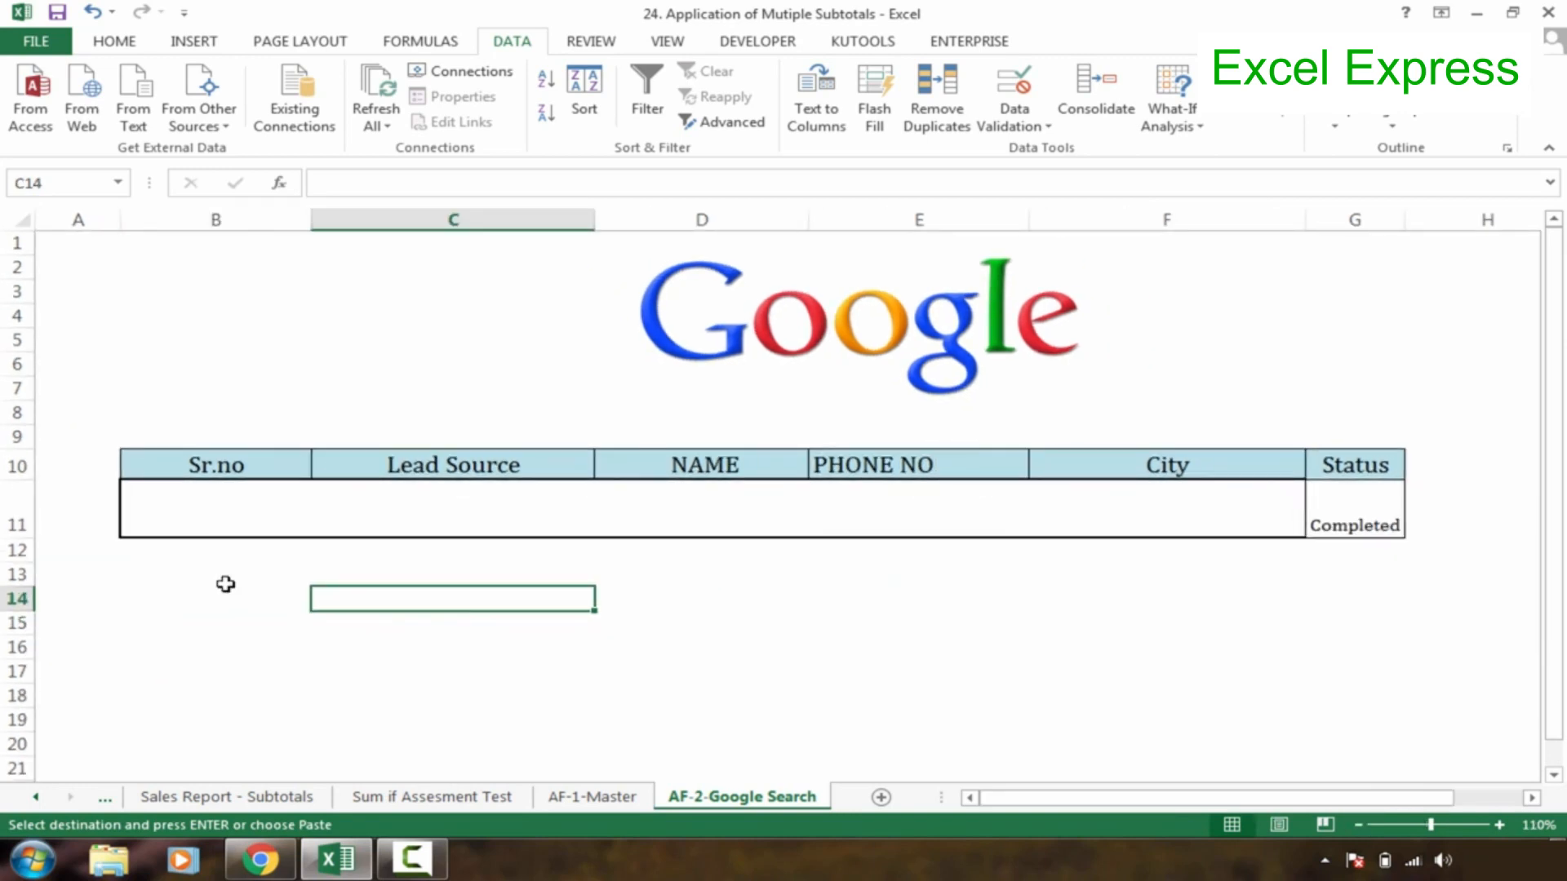
# Set up an Advanced Filter that copies to another location, with db as the list range and criteria as the criteria range.
pyautogui.click(226, 583)
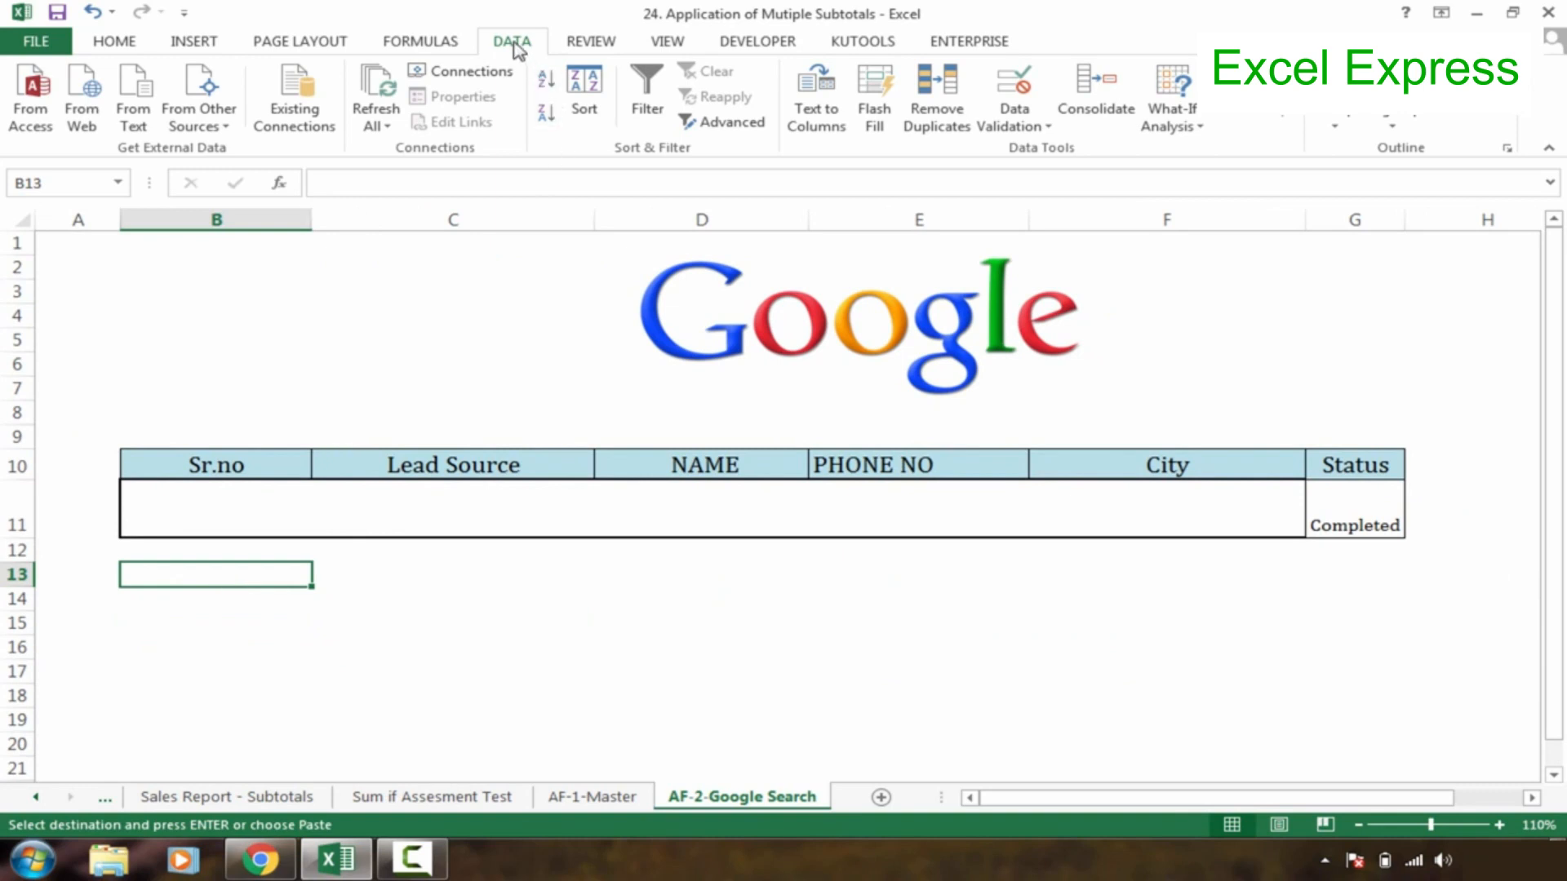
pyautogui.click(731, 124)
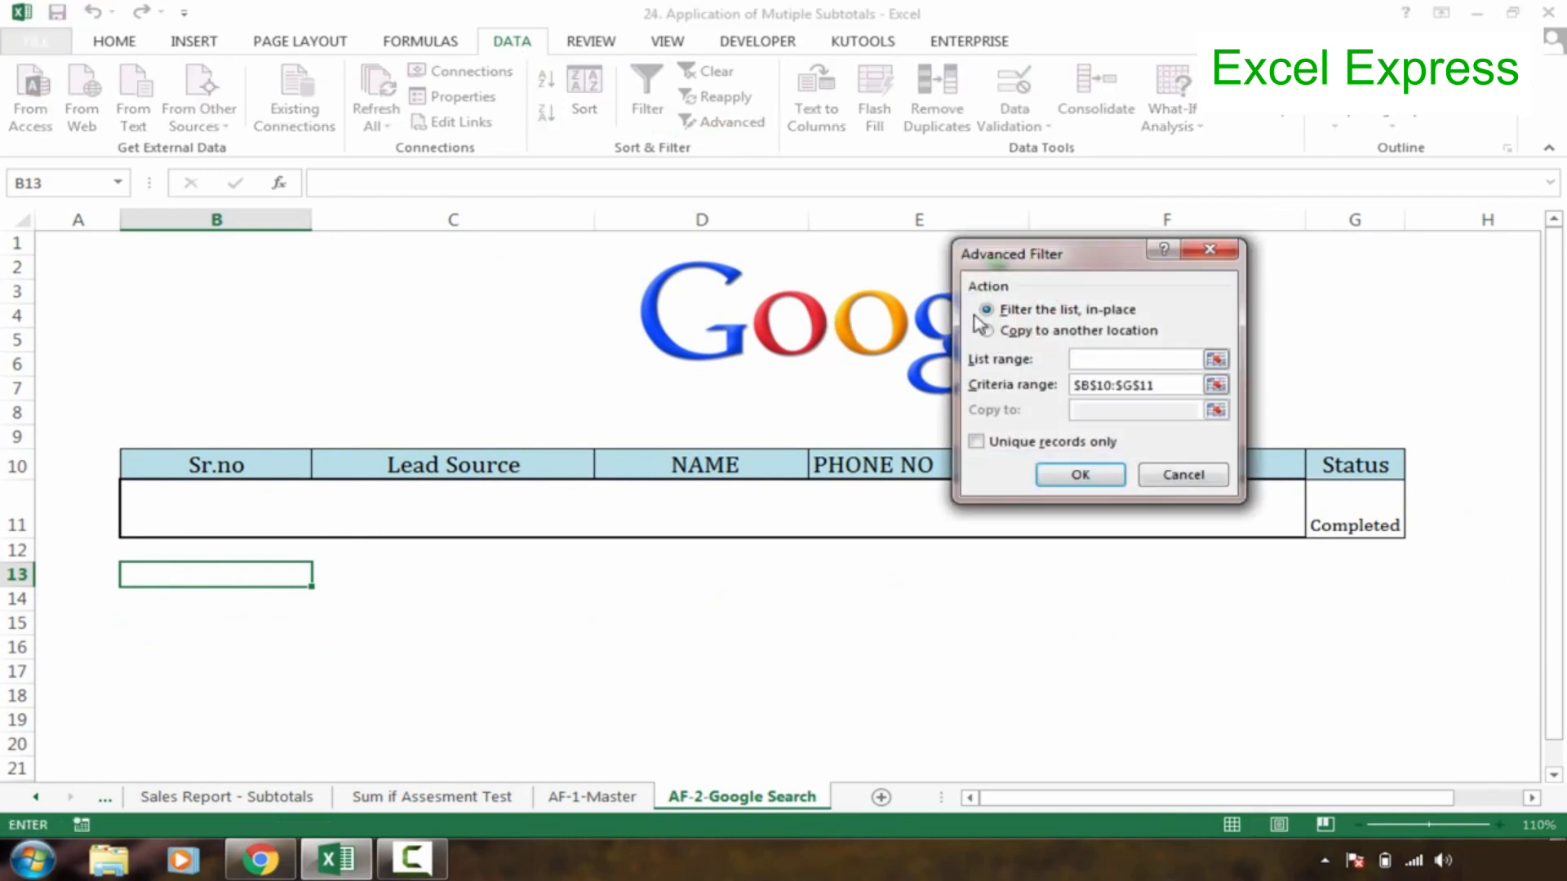
pyautogui.click(1019, 332)
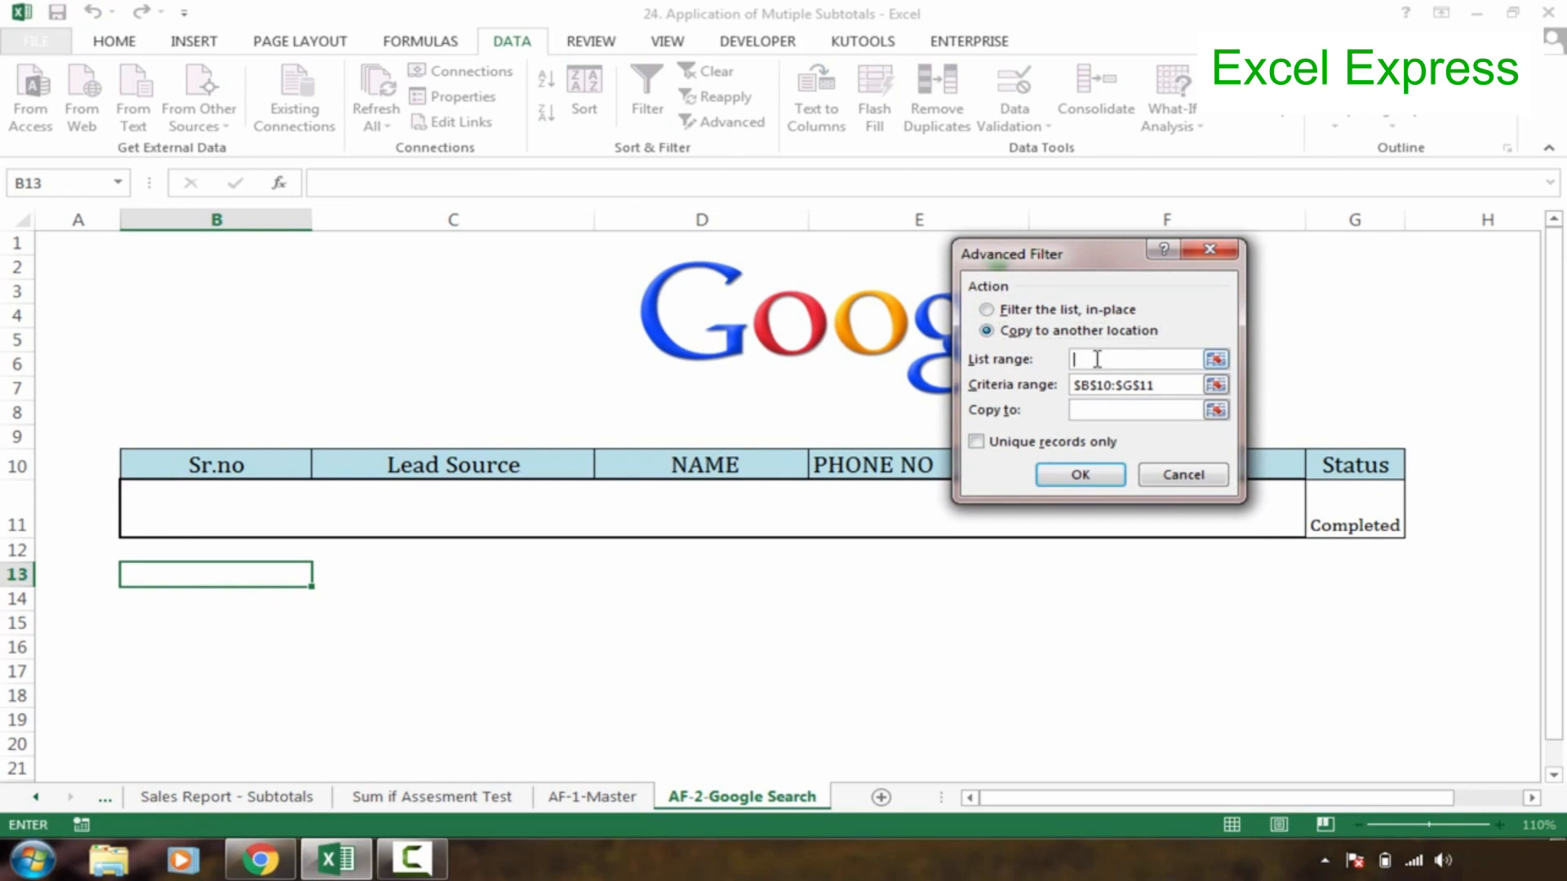
pyautogui.write('db')
pyautogui.press('Tab')
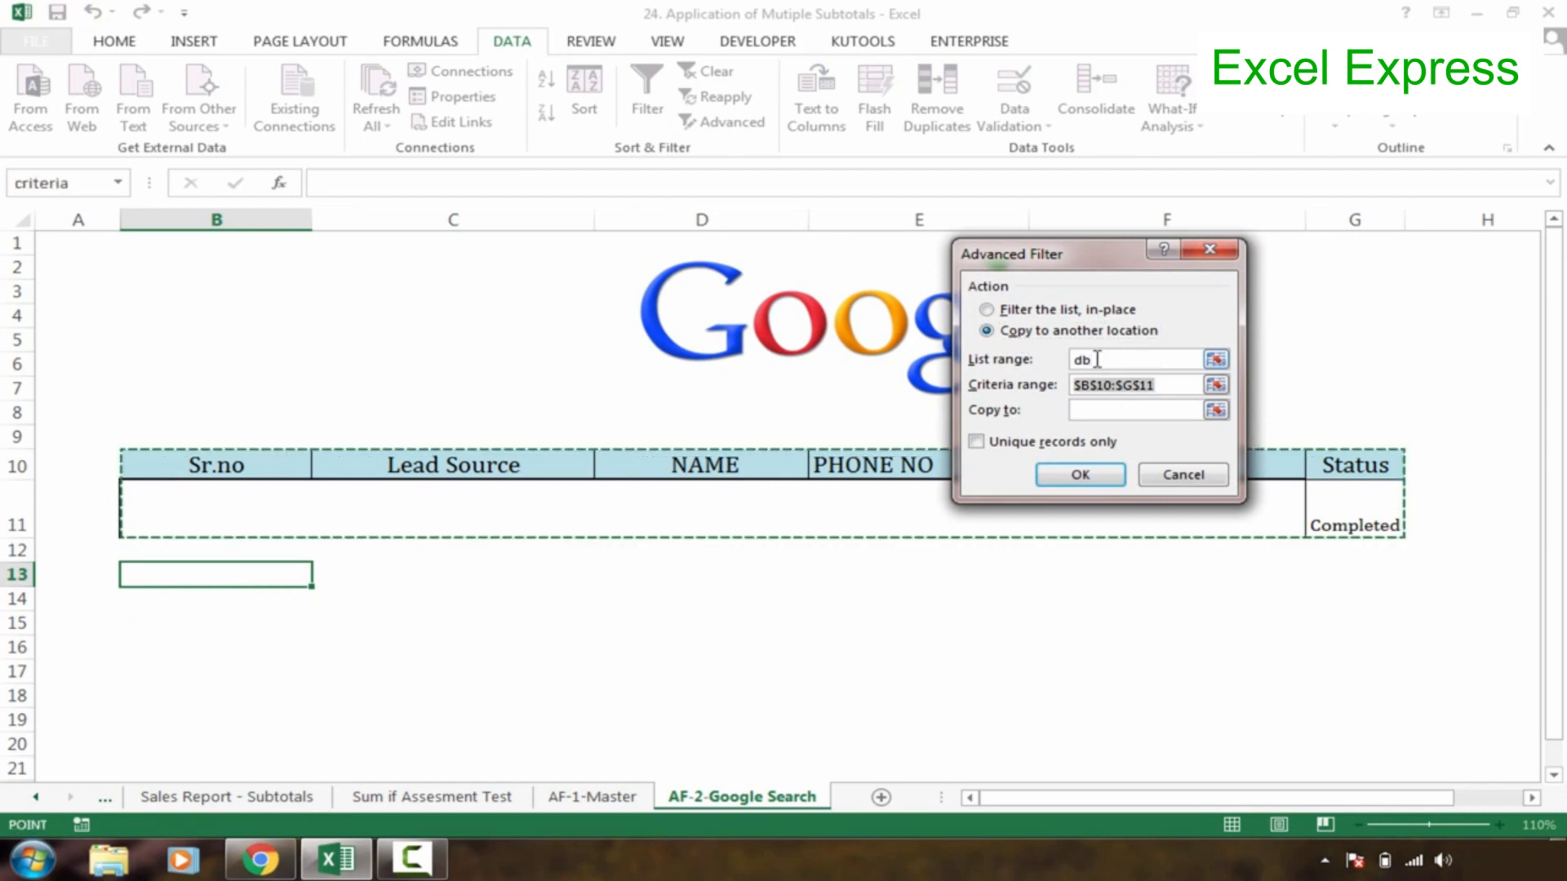
pyautogui.write('crite')
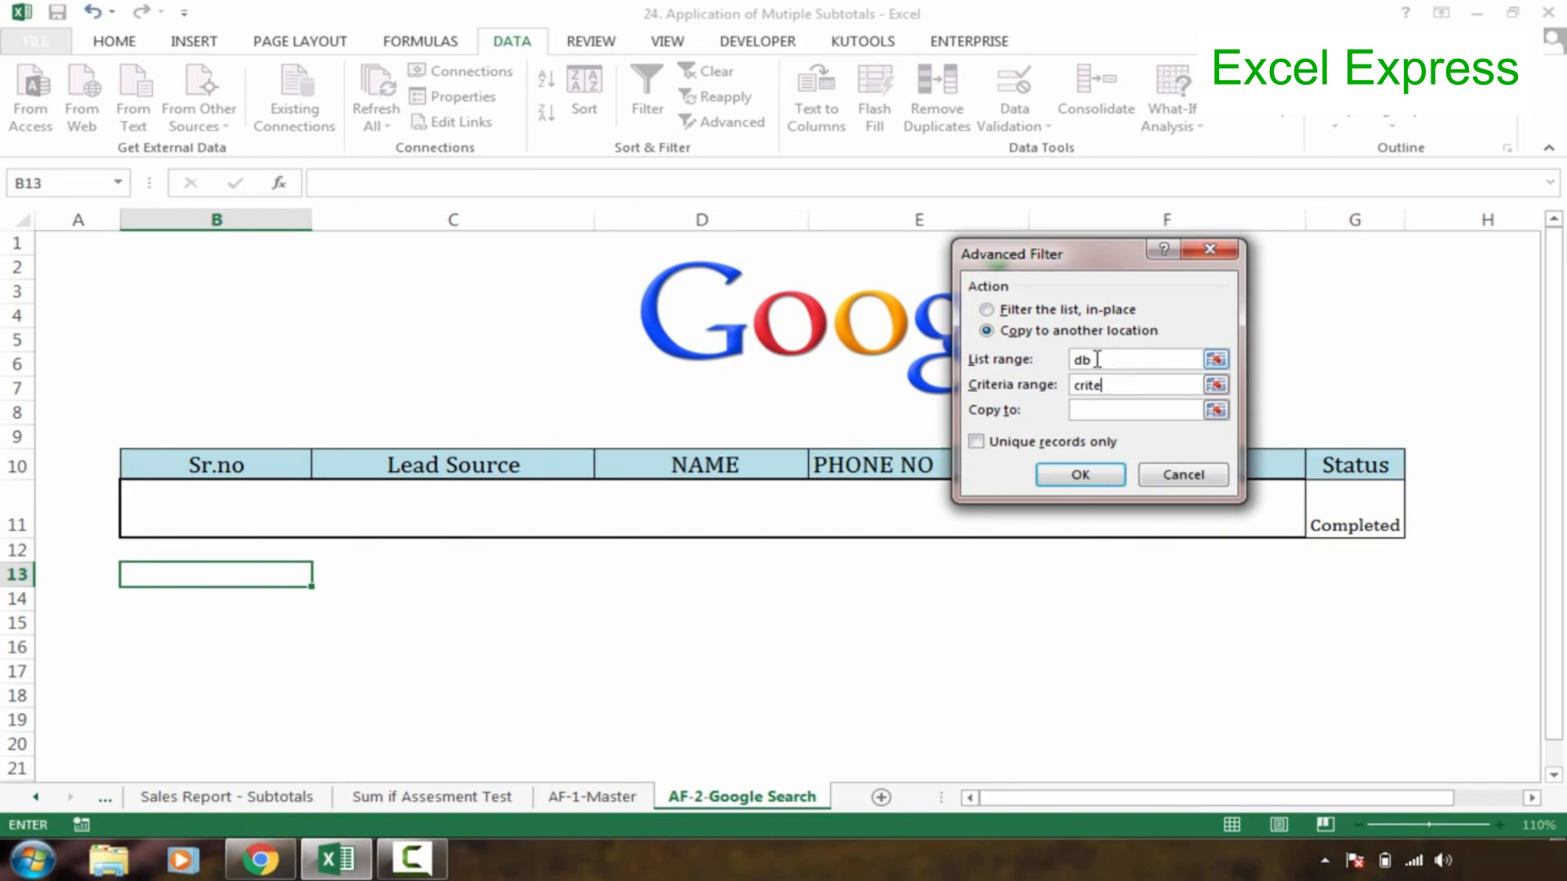
pyautogui.write('ria')
# Set cell B13 of AF-2-Google Search as the copy destination, run the Advanced Filter and look over the extracted records.
pyautogui.click(1094, 410)
pyautogui.click(254, 584)
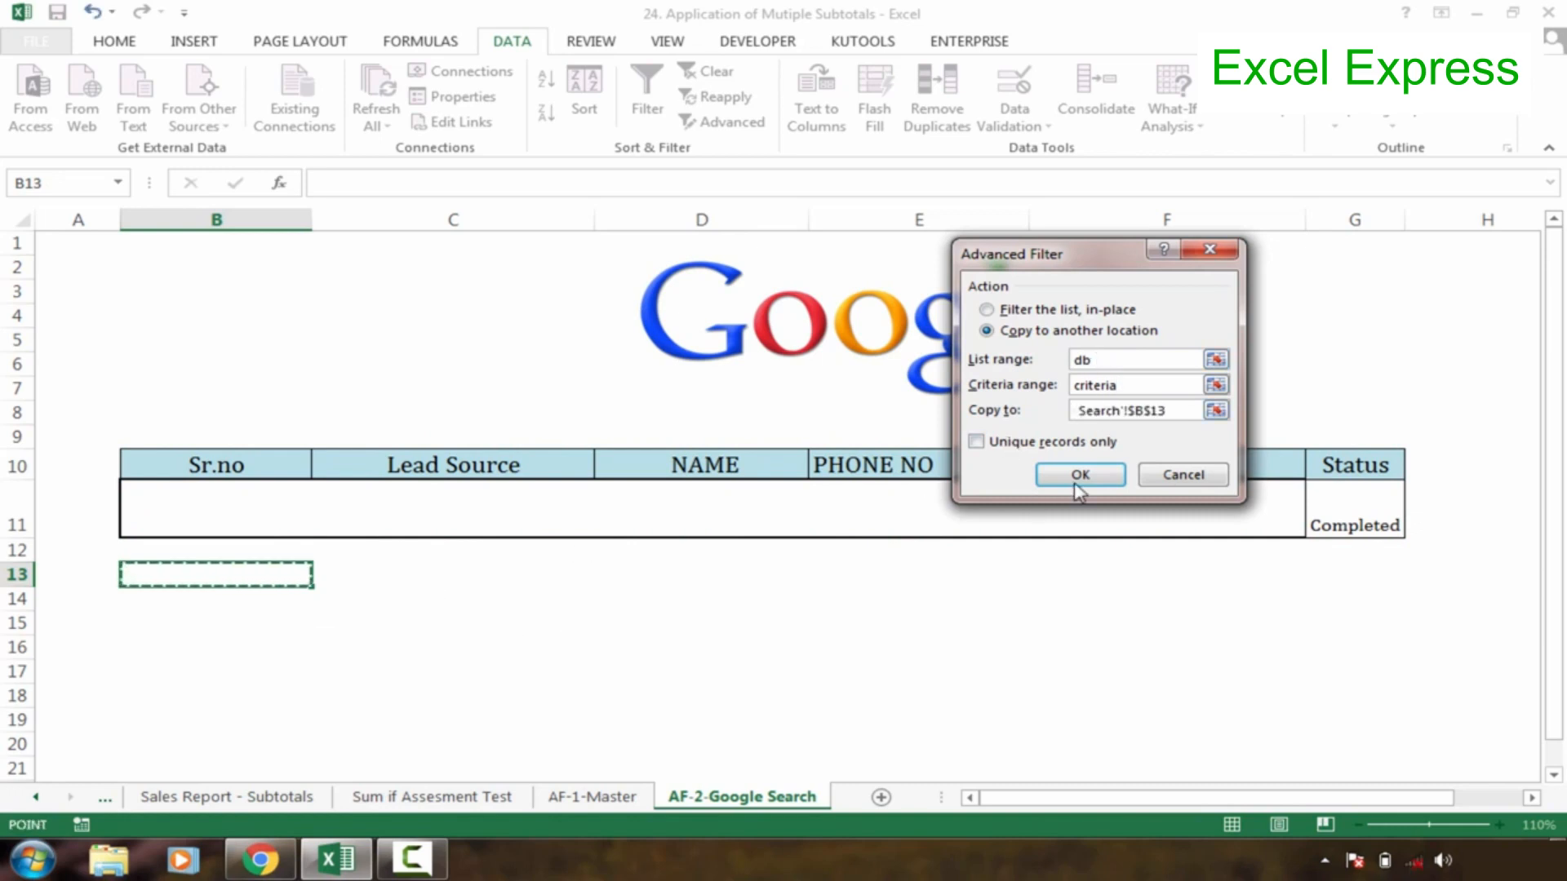
pyautogui.click(1102, 482)
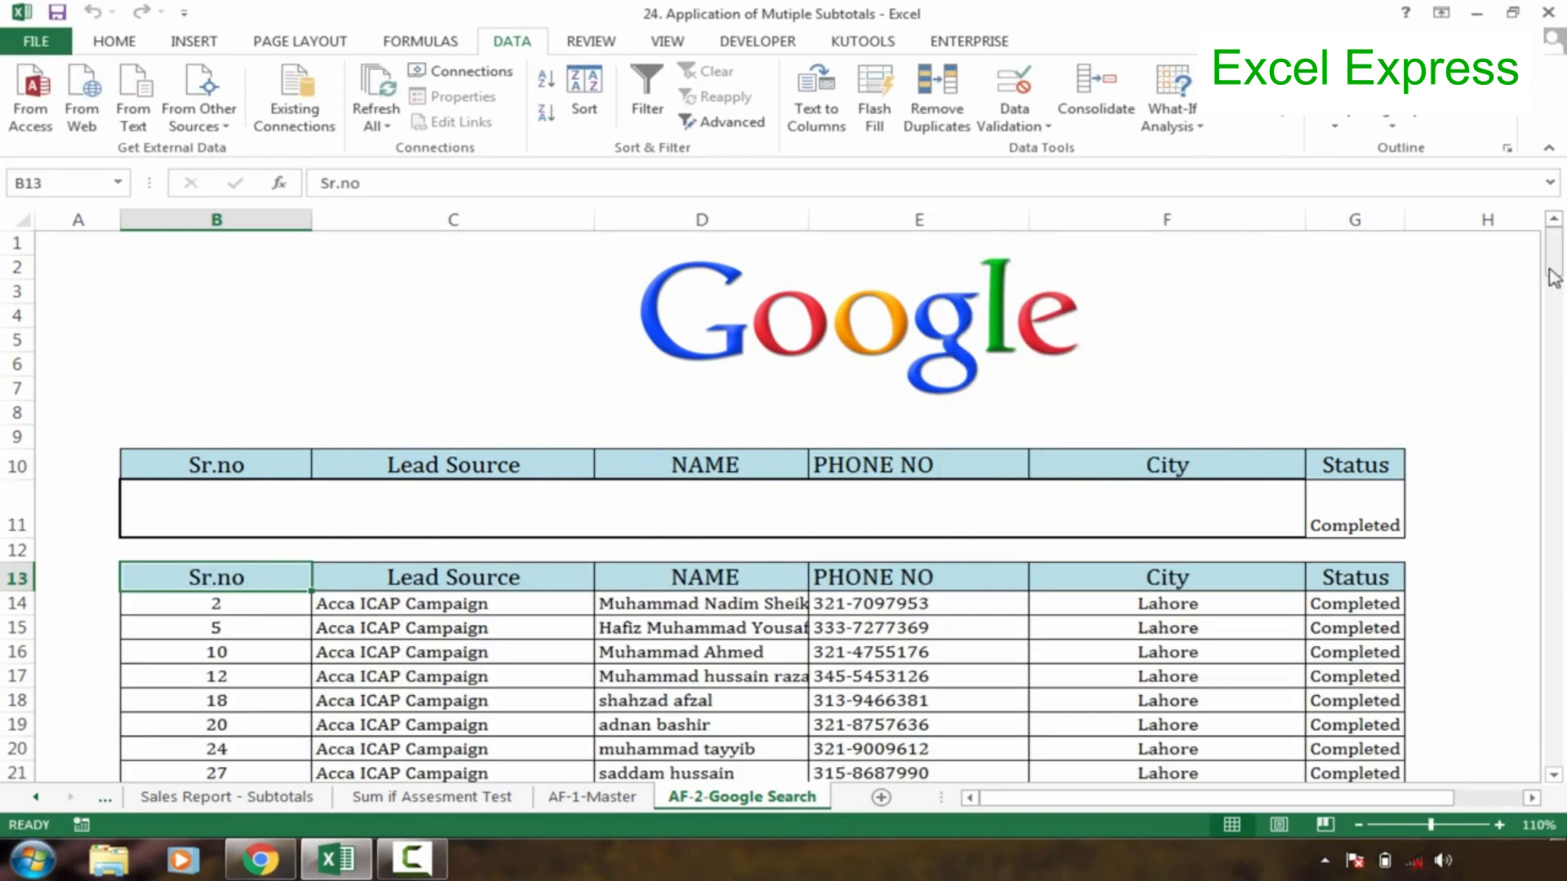
pyautogui.moveTo(1553, 277); pyautogui.dragTo(1564, 205)
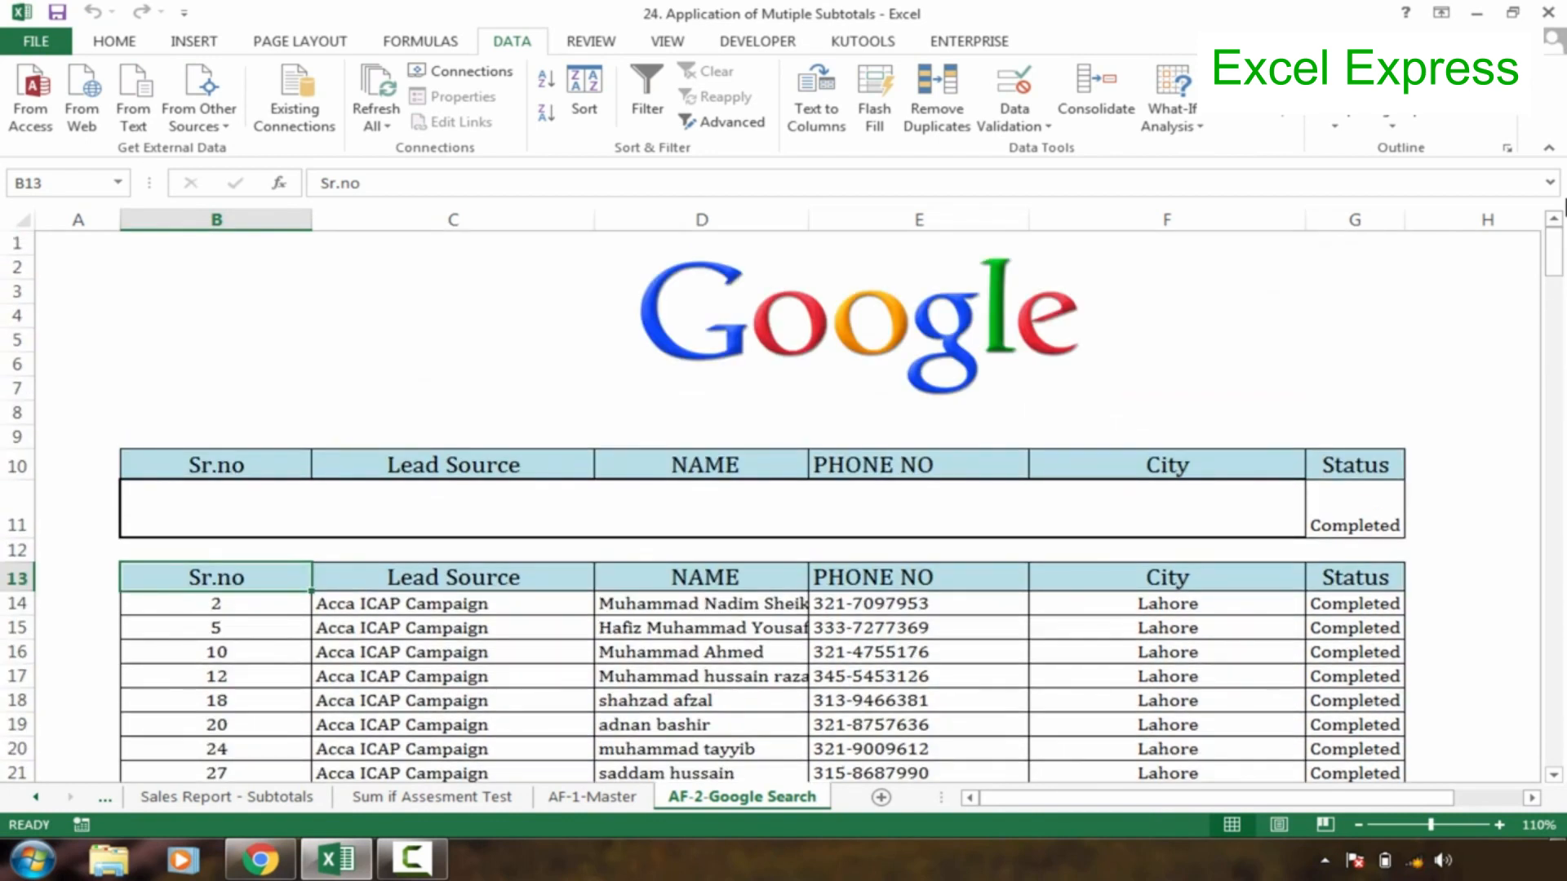